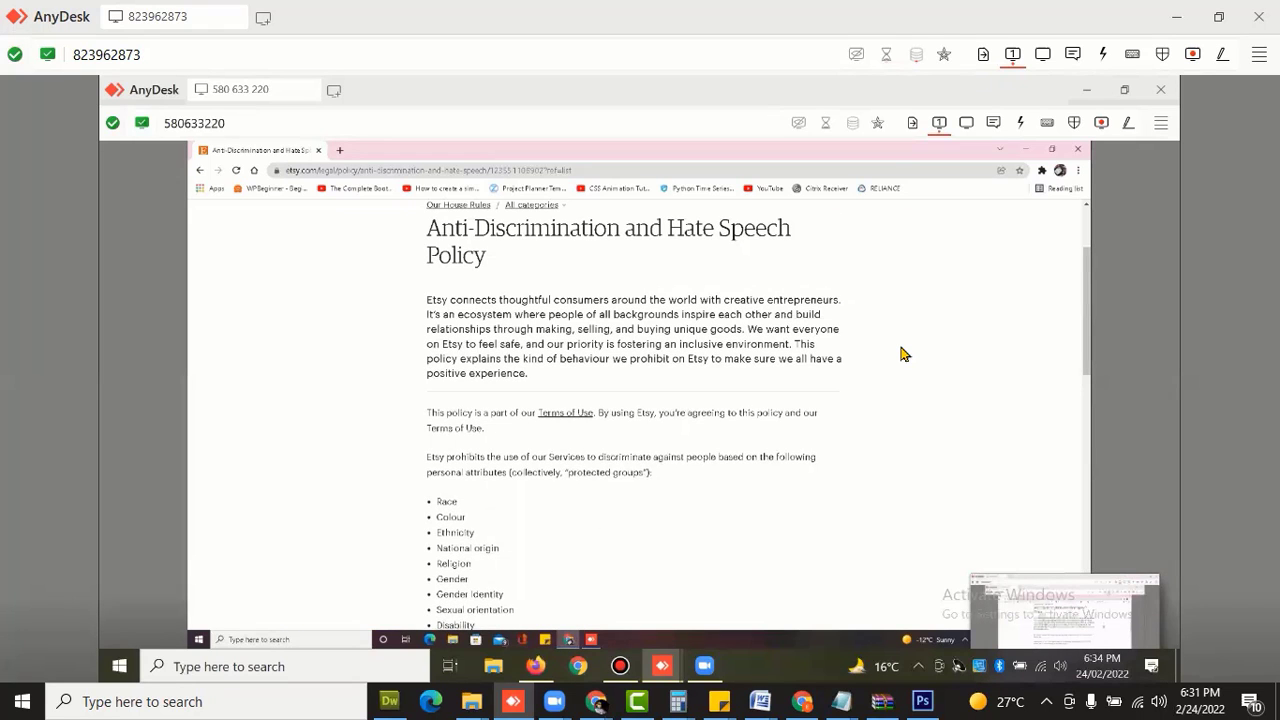
# Read through Etsy's Anti-Discrimination and Hate Speech Policy from the introduction to the end of the page.
pyautogui.scroll(-5, 934, 354)
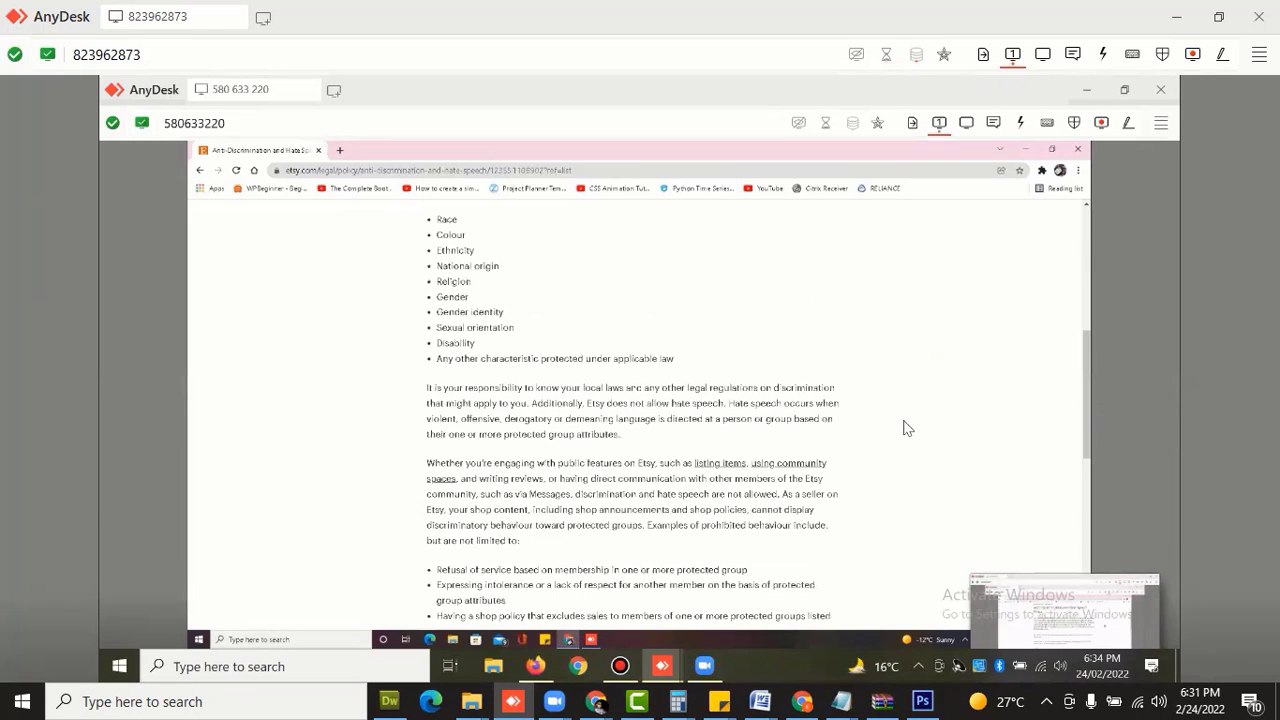
pyautogui.scroll(-10, 893, 433)
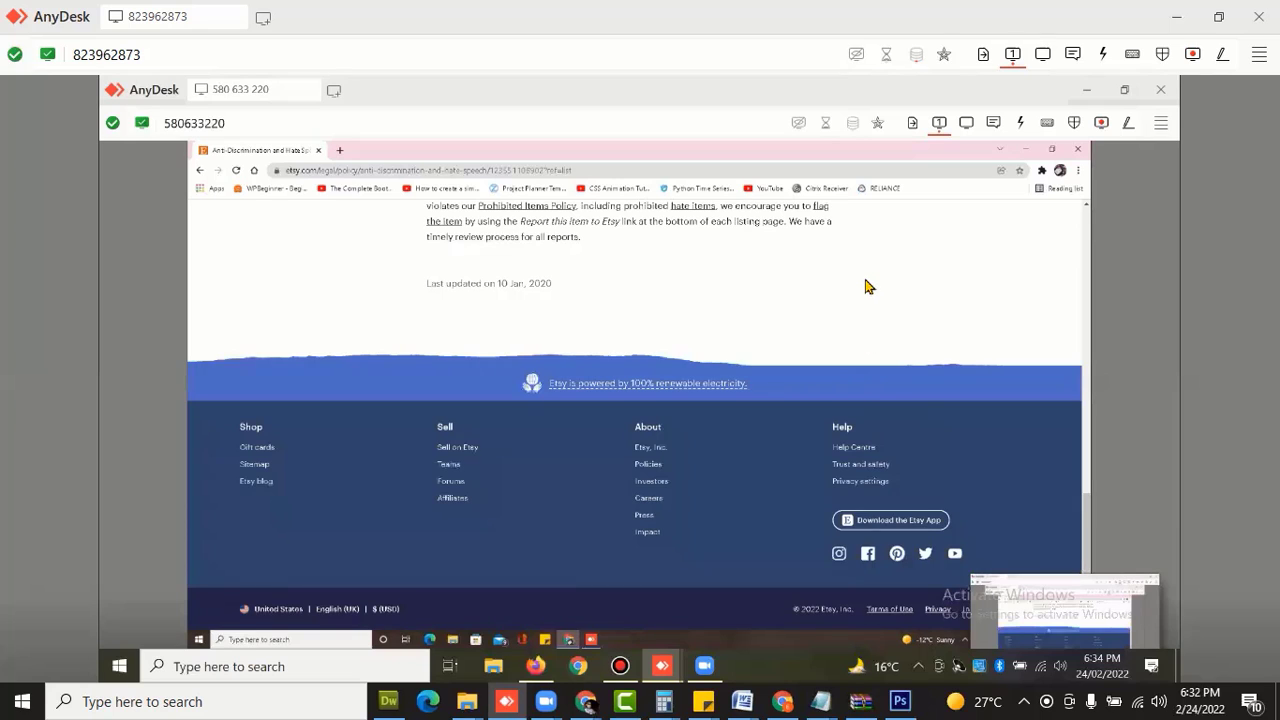
pyautogui.scroll(2, 836, 375)
pyautogui.scroll(10, 836, 375)
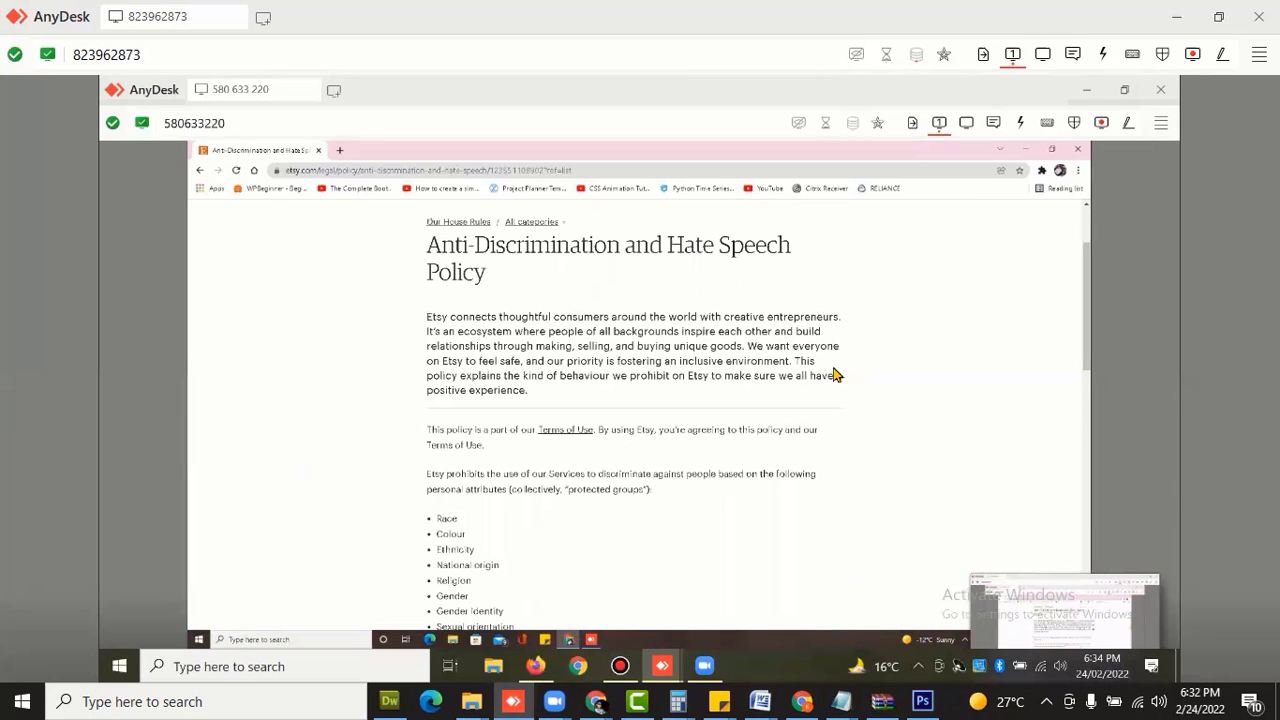
pyautogui.scroll(2, 836, 375)
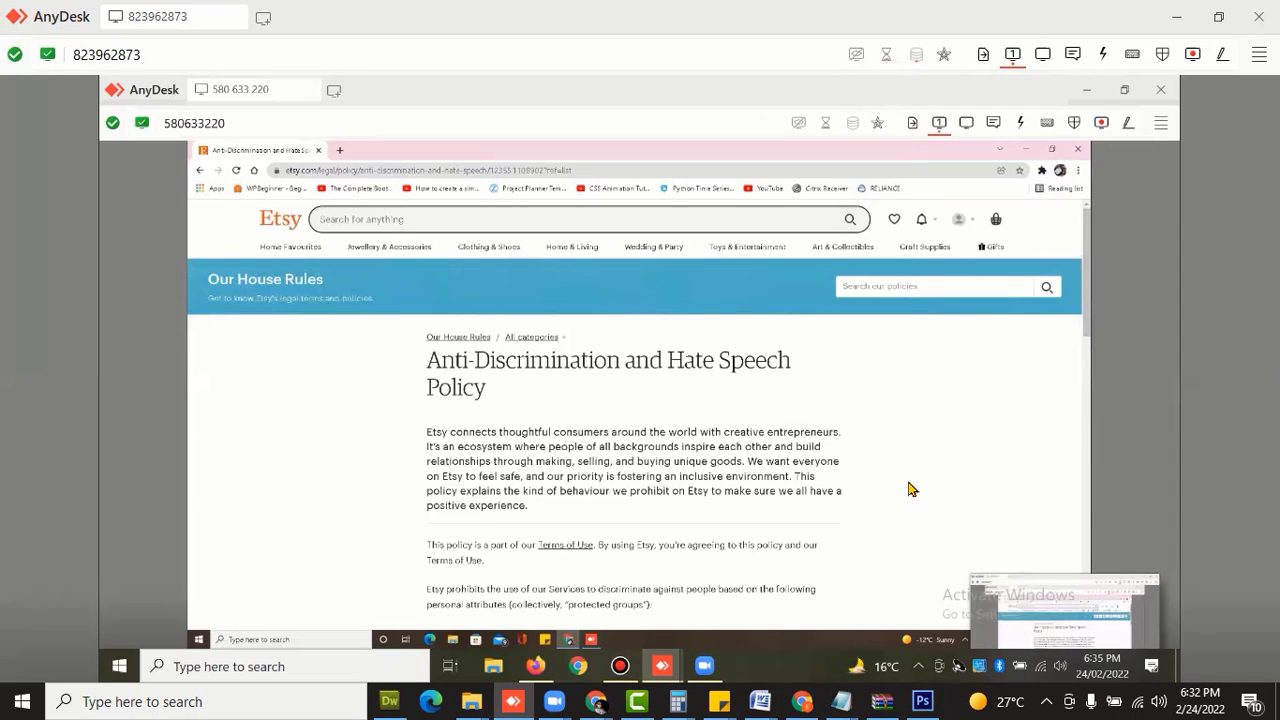
# Go to the Sell on Etsy page from the policy page and start opening an Etsy shop.
pyautogui.scroll(-10, 826, 511)
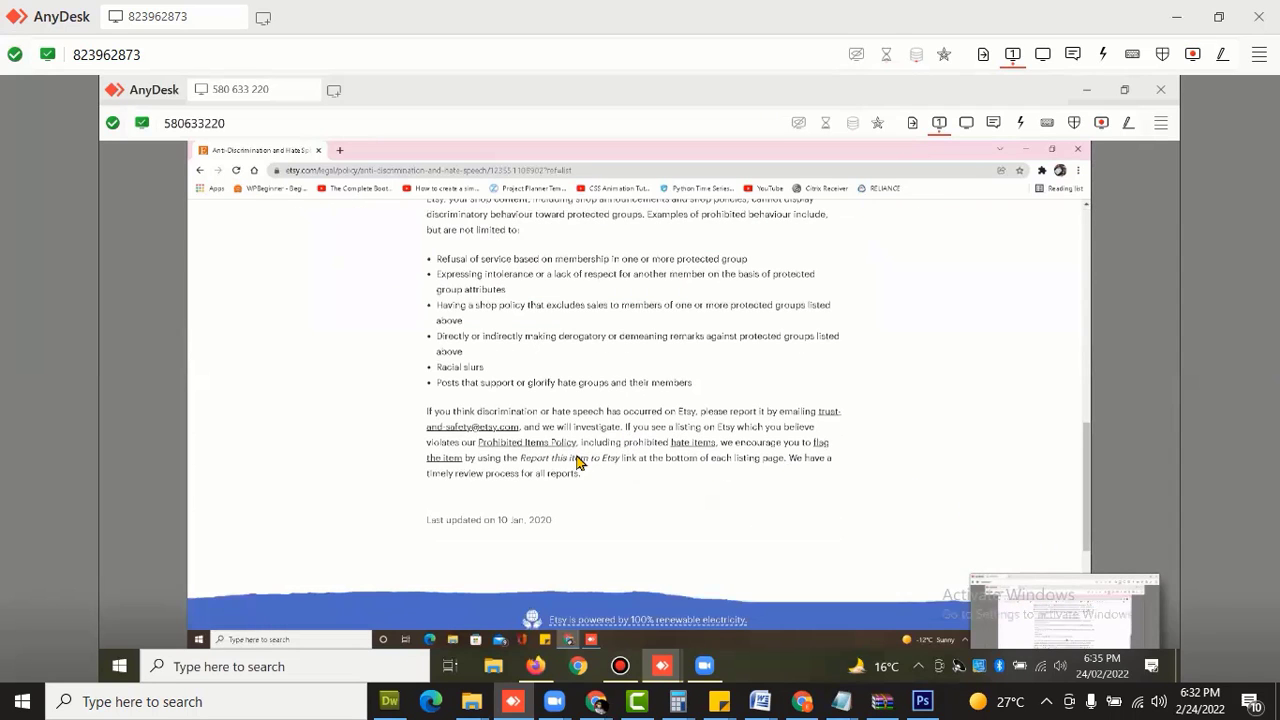
pyautogui.scroll(-3, 367, 476)
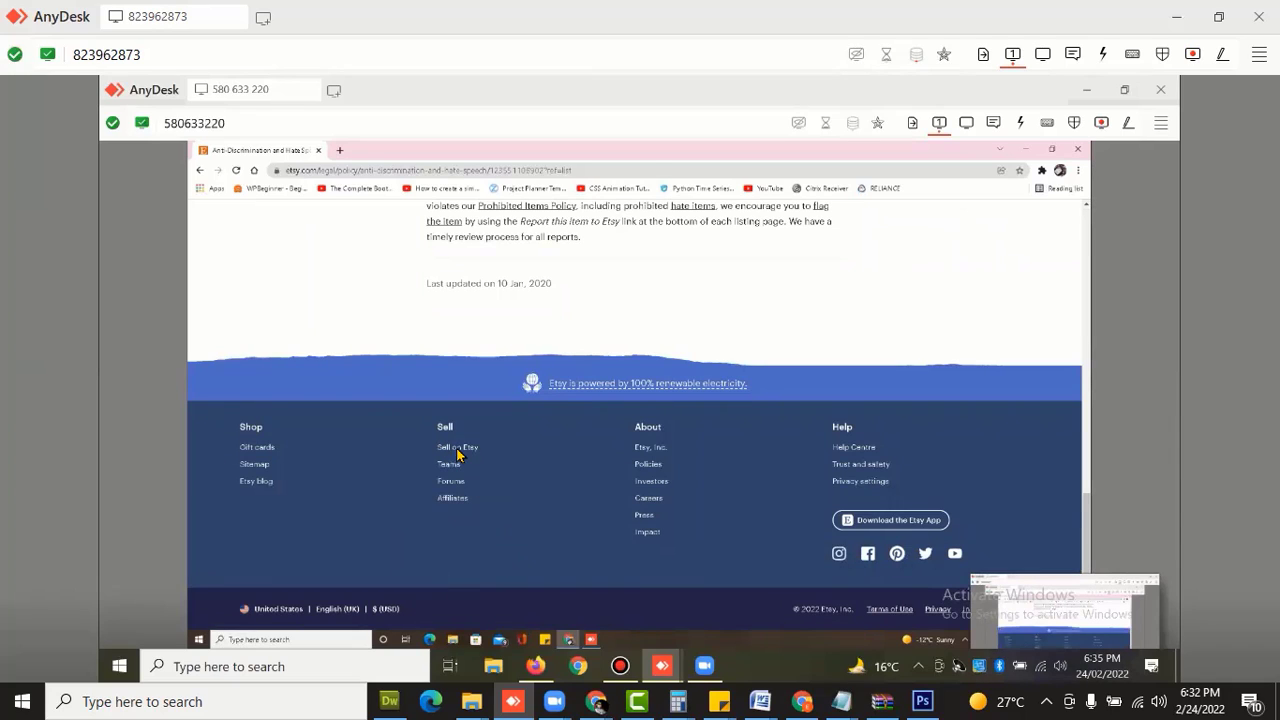
pyautogui.click(511, 455)
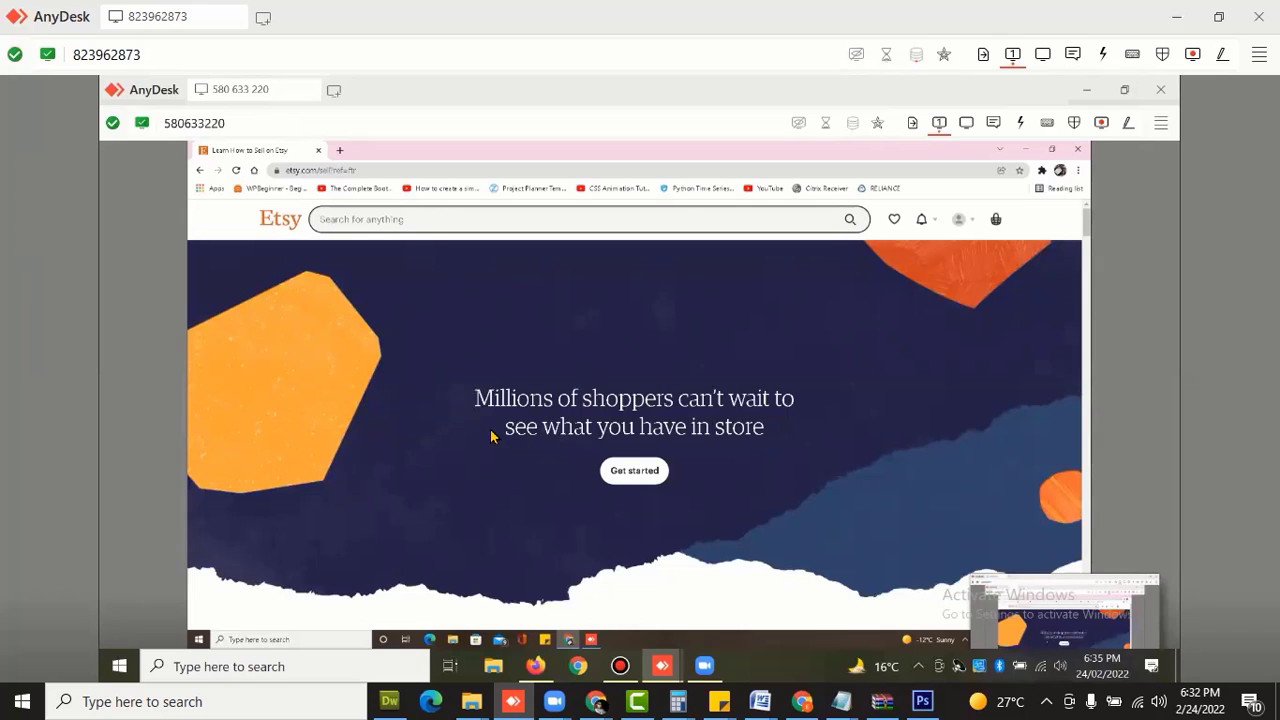
pyautogui.scroll(-3, 491, 435)
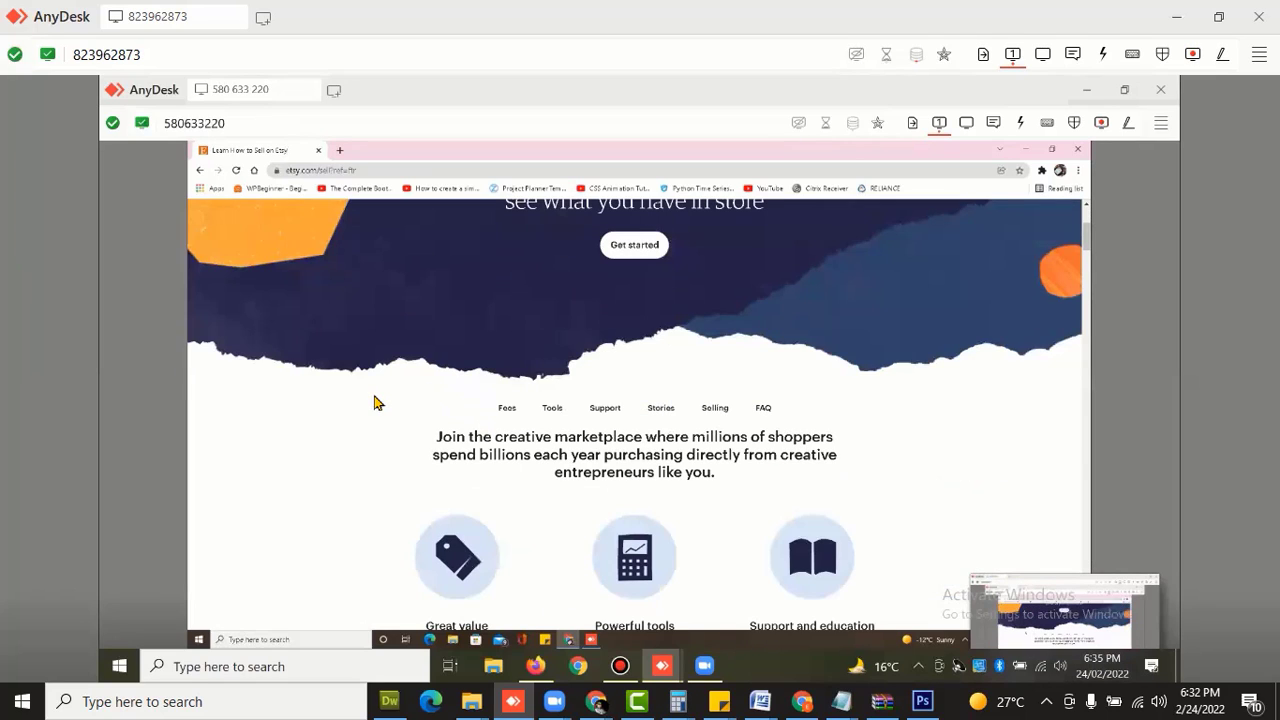
pyautogui.scroll(-4, 376, 402)
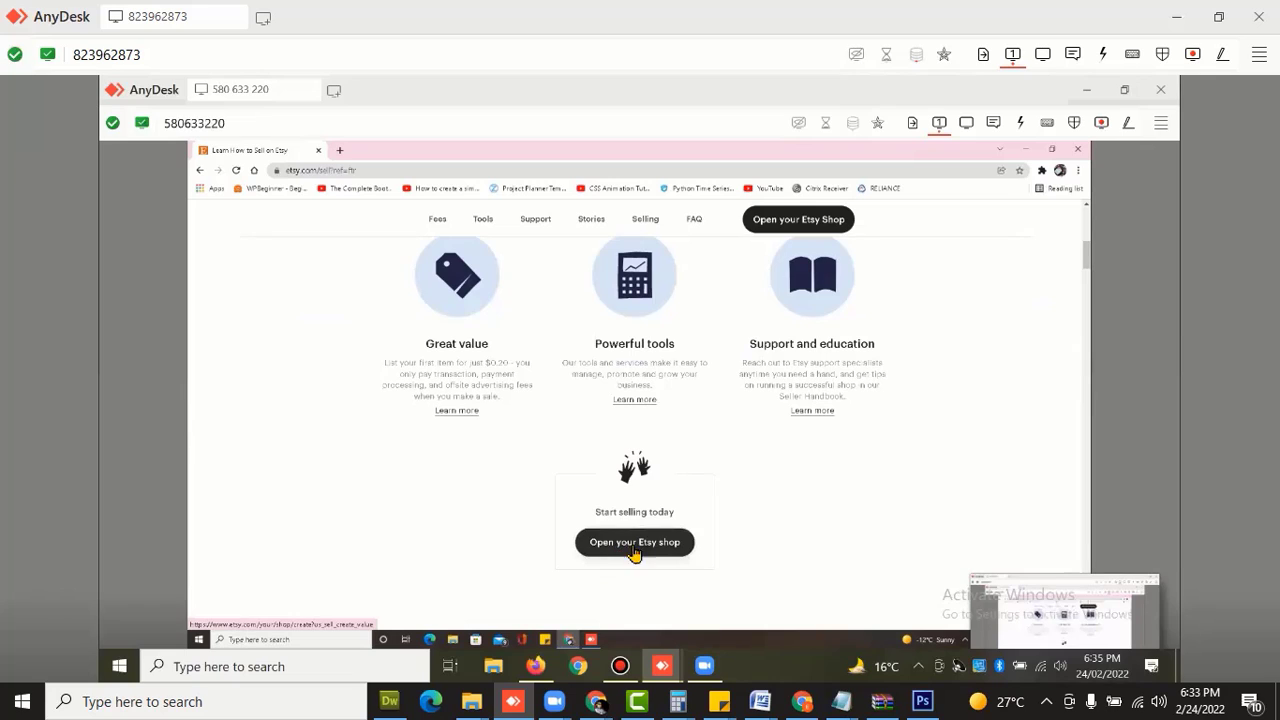
pyautogui.click(560, 552)
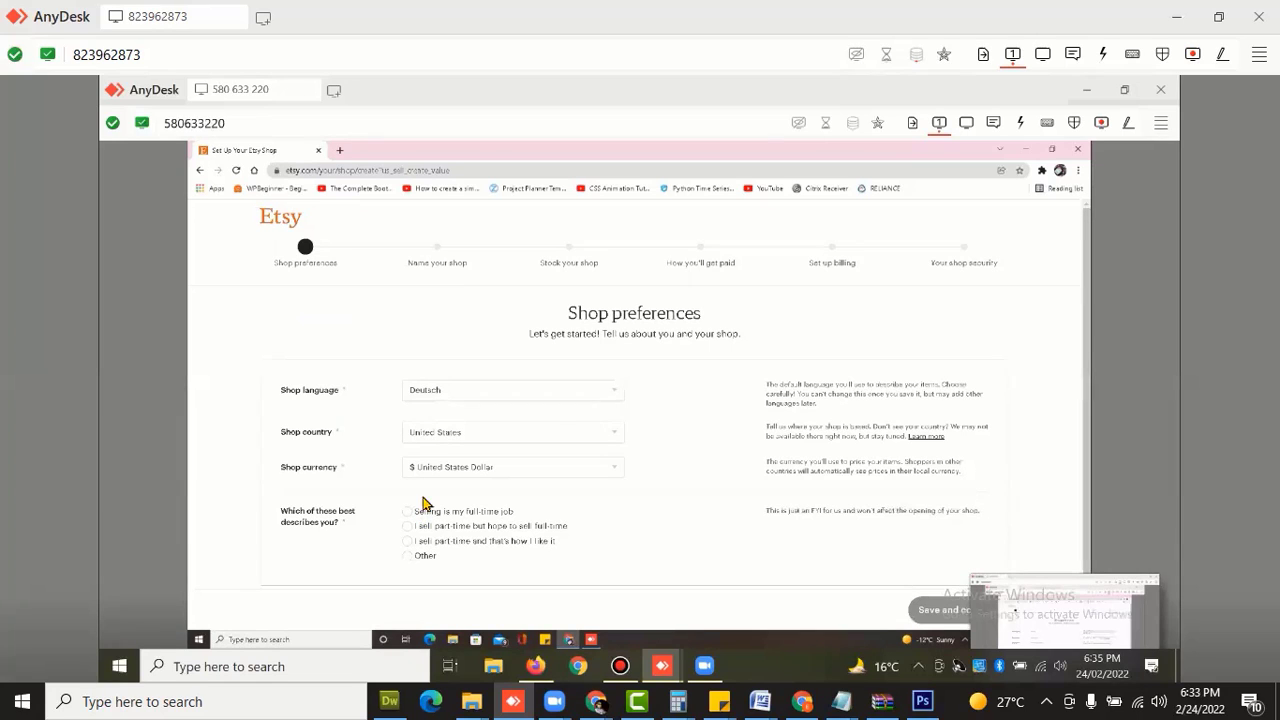
# Set the shop language to English and the shop country to Canada in the shop preferences.
pyautogui.click(556, 397)
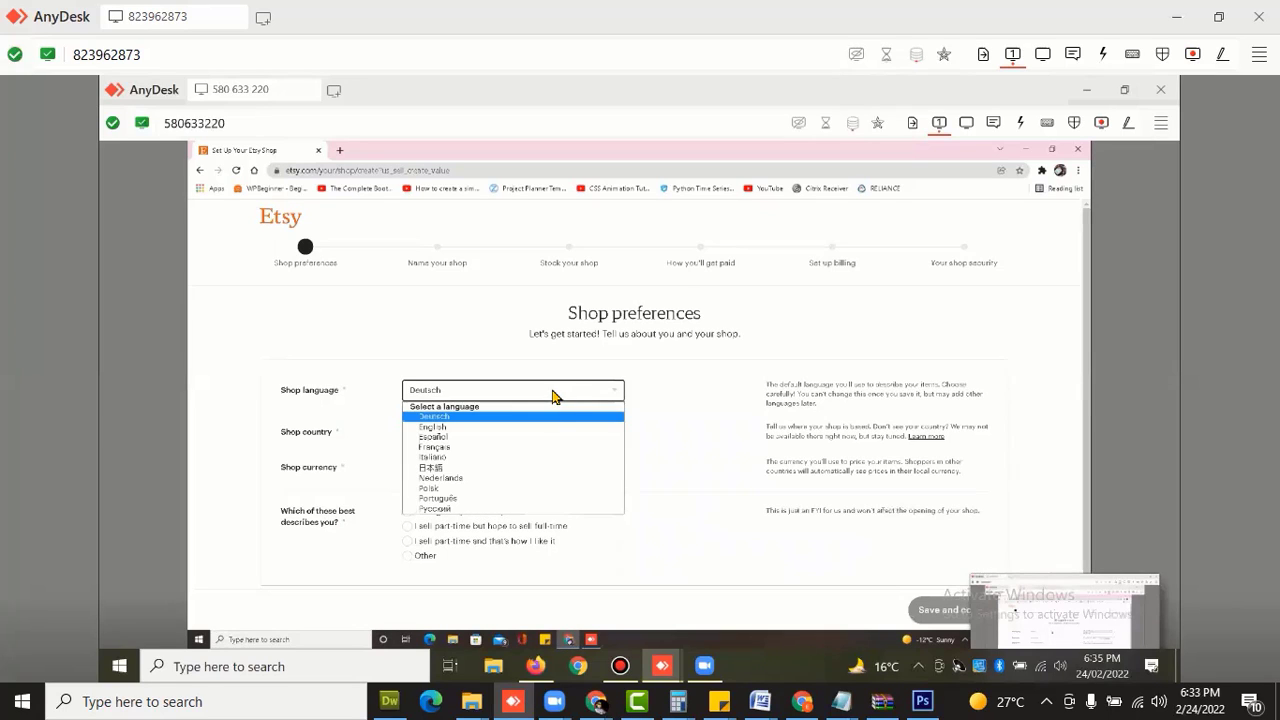
pyautogui.click(487, 427)
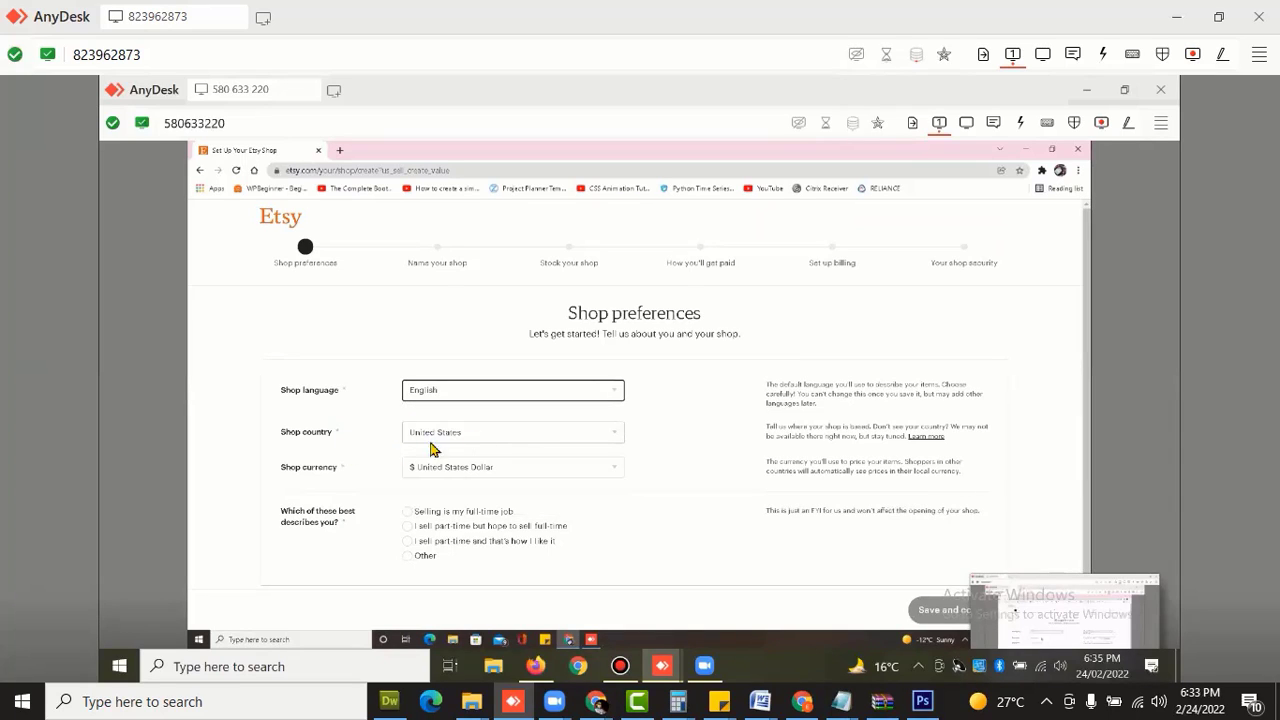
pyautogui.click(494, 439)
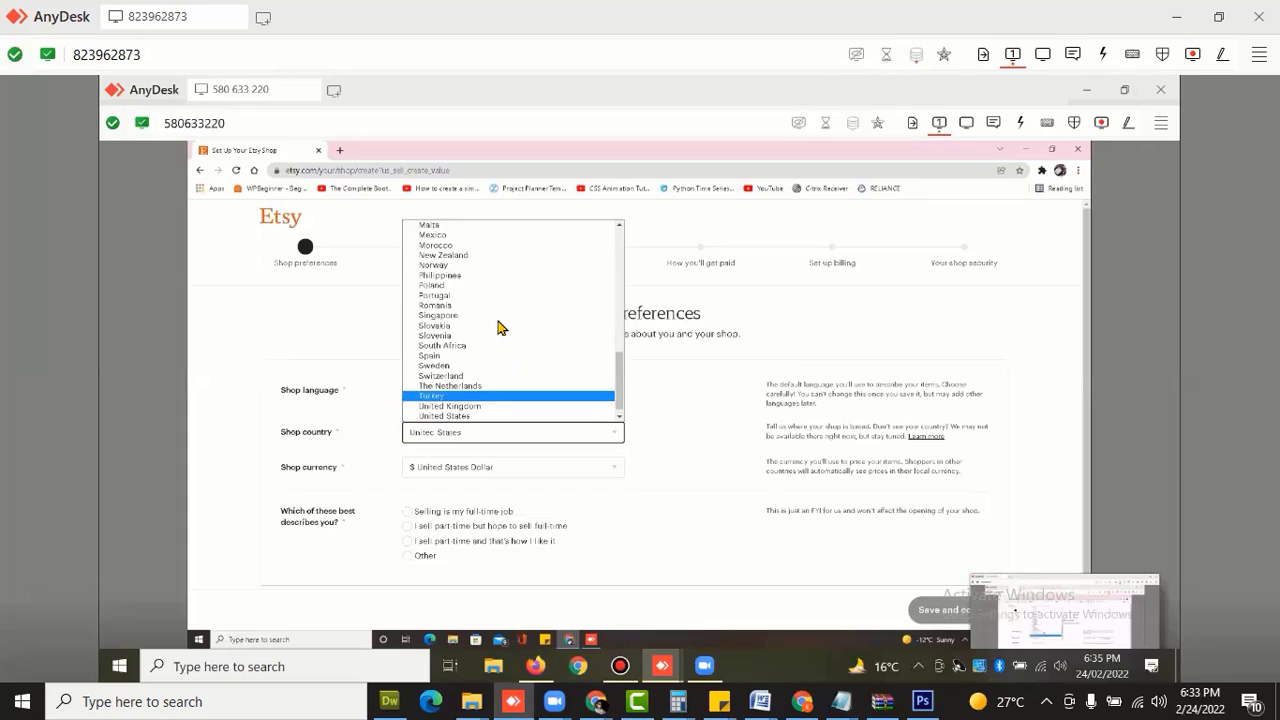
pyautogui.scroll(10, 500, 327)
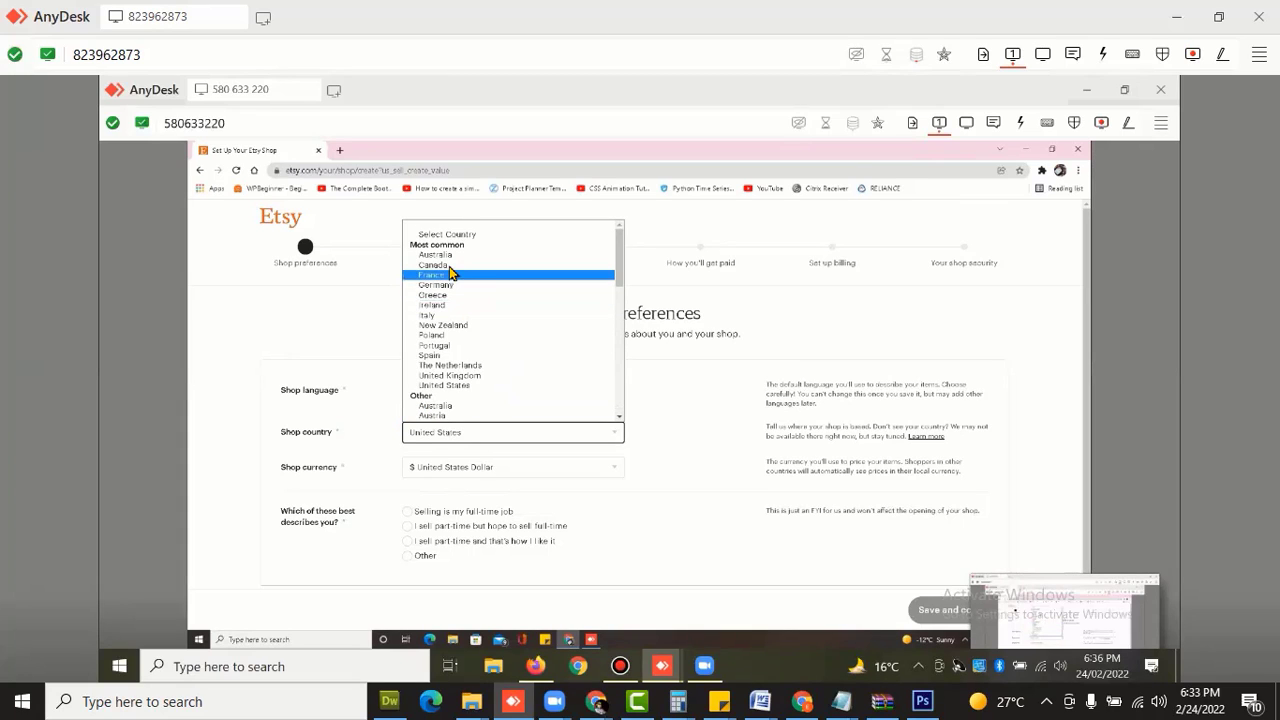
pyautogui.click(477, 275)
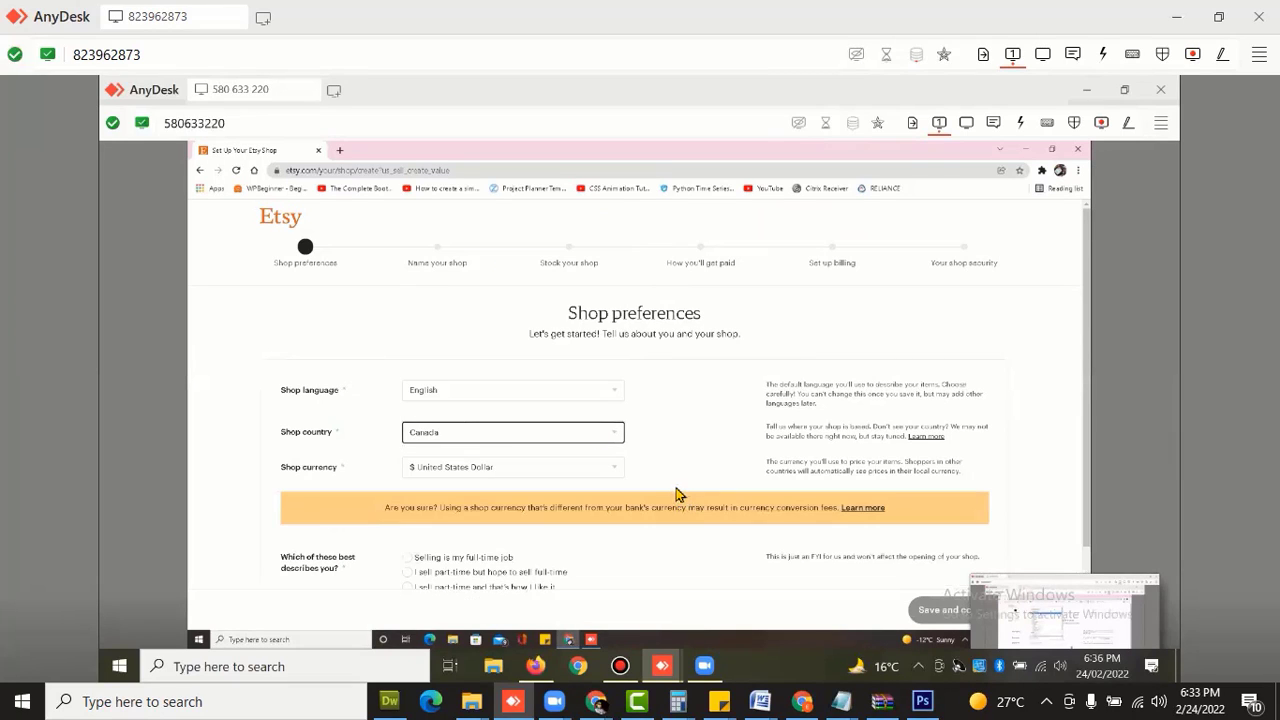
# Set the shop currency to Canadian Dollar in the shop preferences.
pyautogui.scroll(-1, 674, 482)
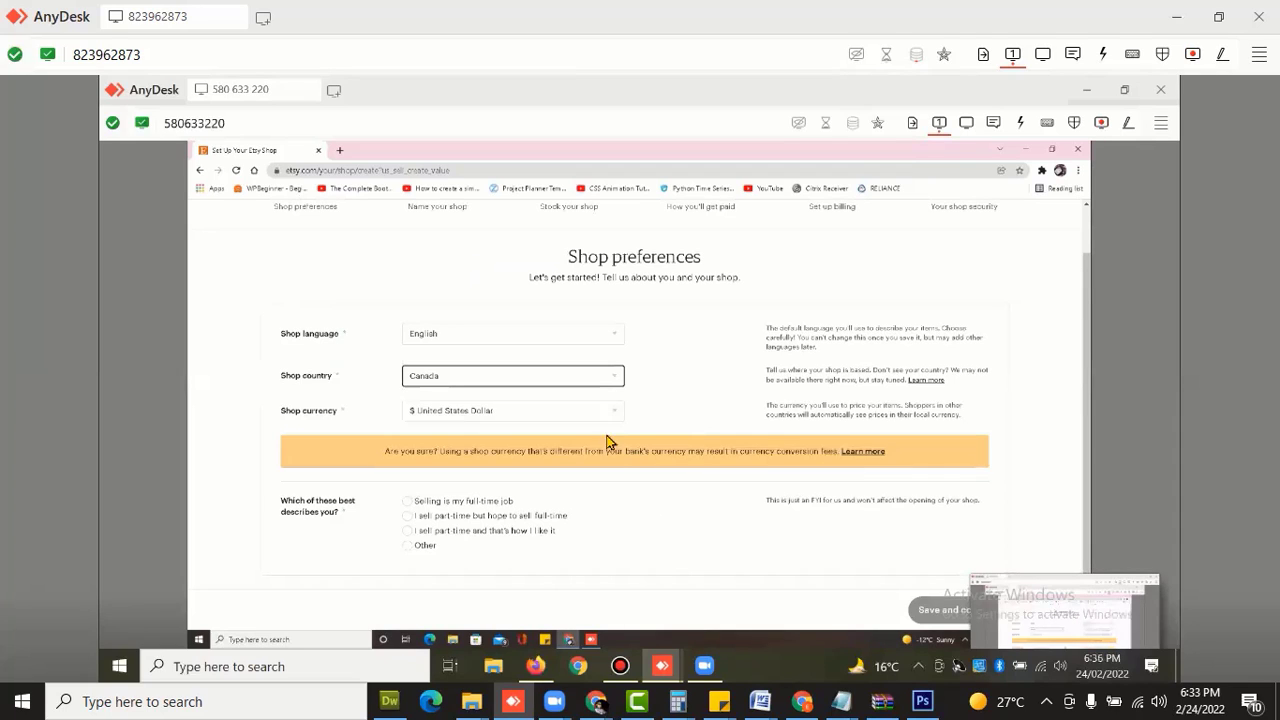
pyautogui.click(526, 415)
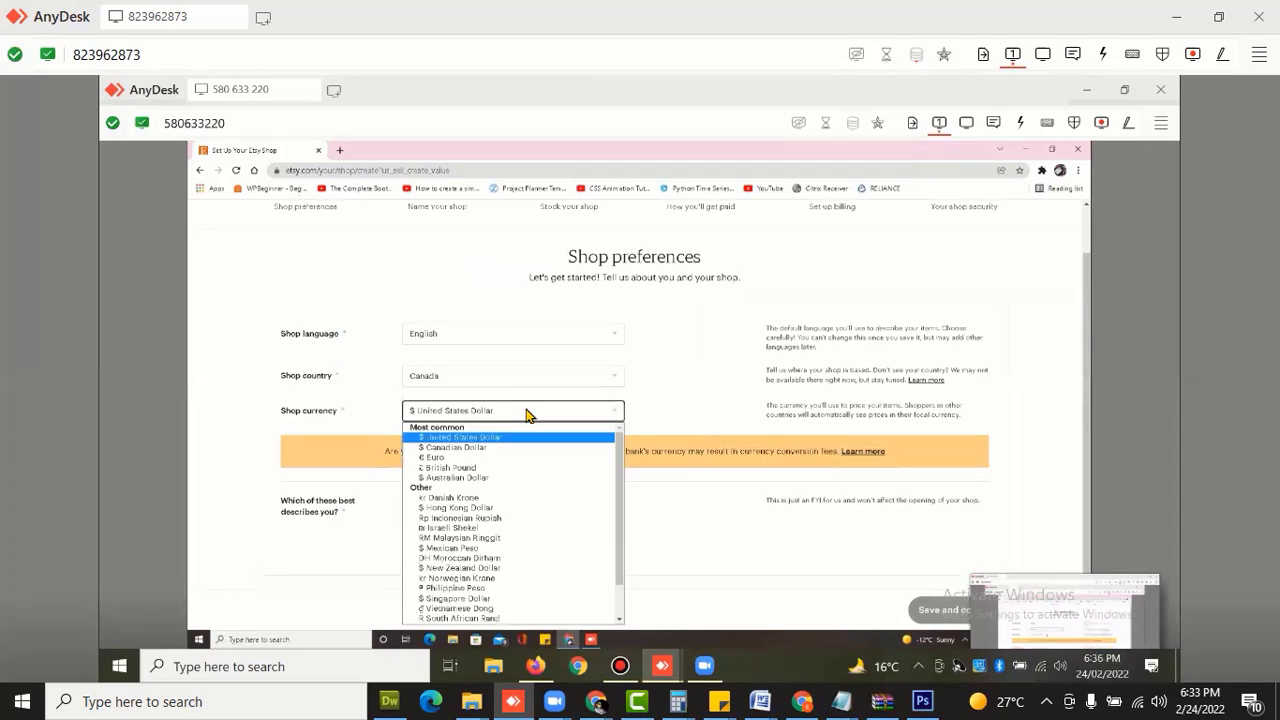
pyautogui.click(526, 415)
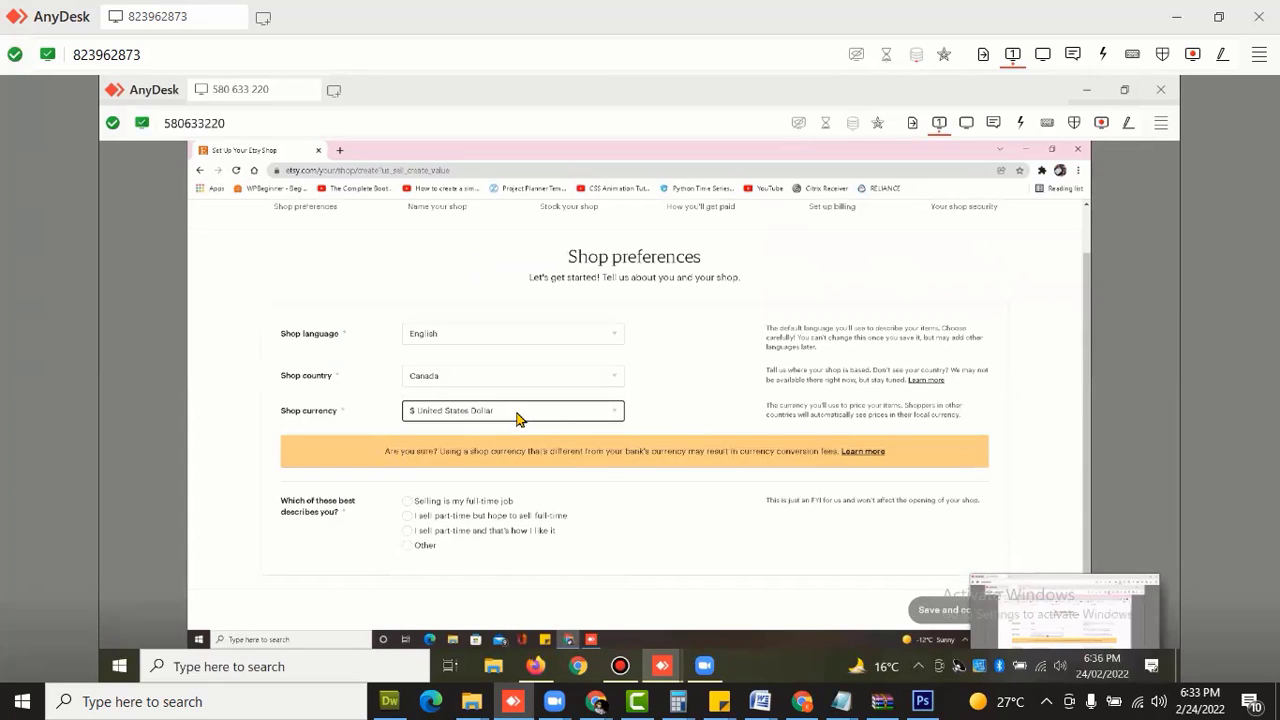
pyautogui.click(520, 418)
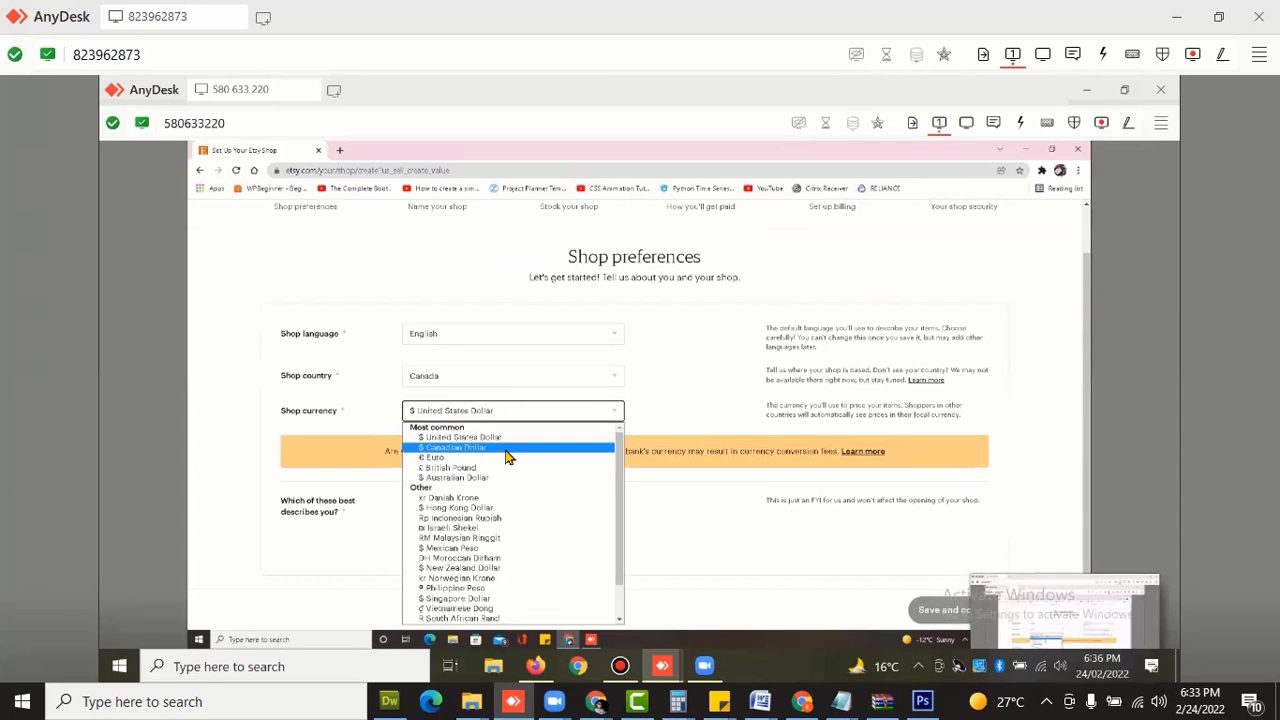
pyautogui.click(507, 449)
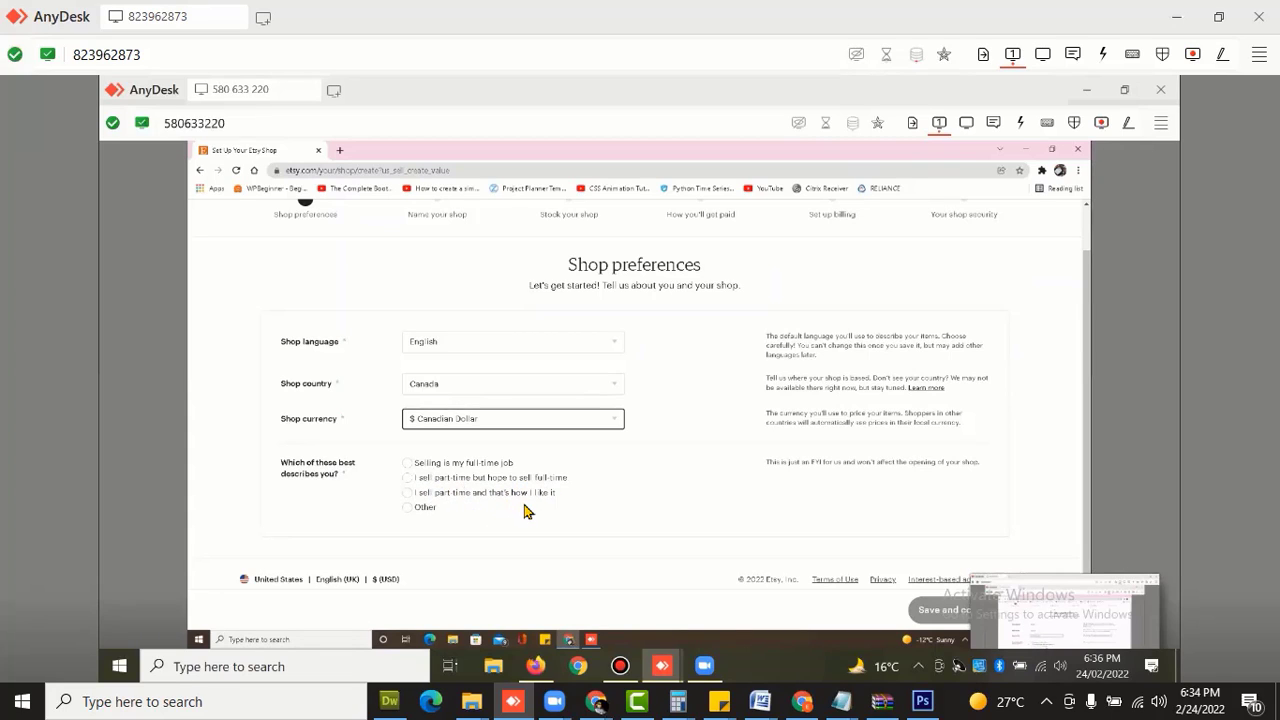
# Choose "I sell part-time but hope to sell full-time" as the seller description and save the shop preferences.
pyautogui.click(408, 480)
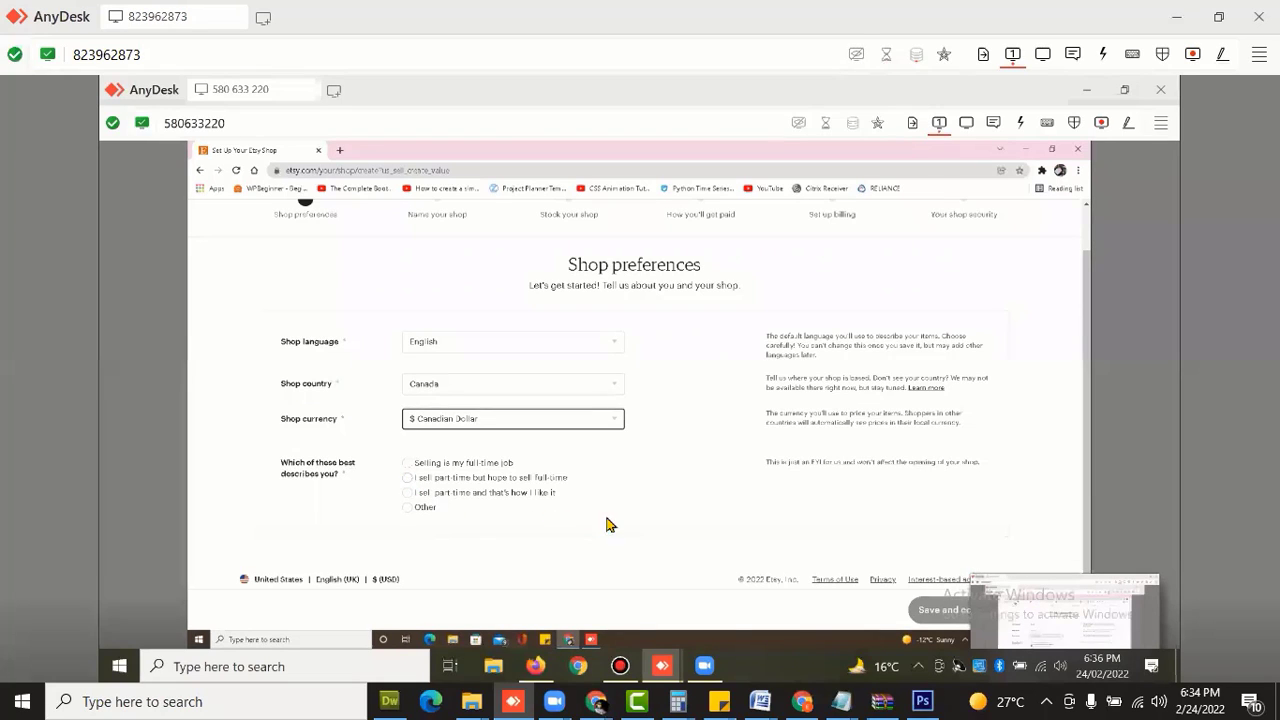
pyautogui.click(925, 618)
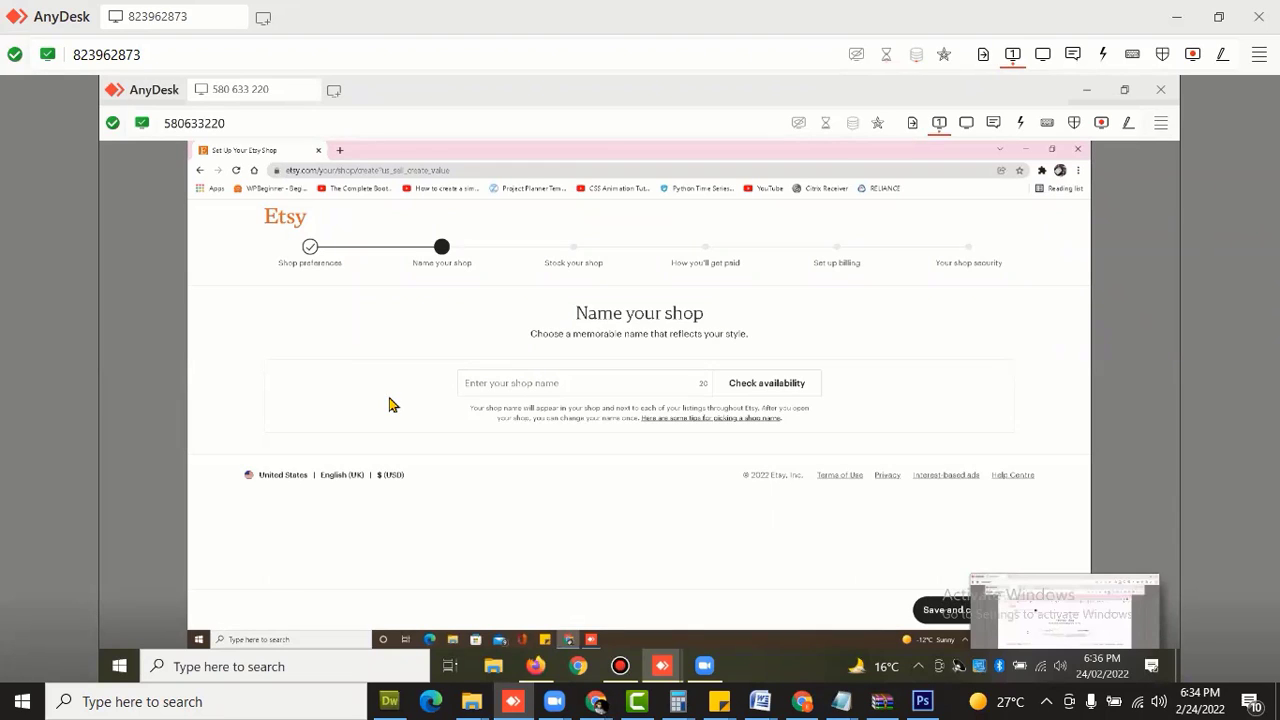
# Enter a name for the new shop and check its availability.
pyautogui.moveTo(704, 666)
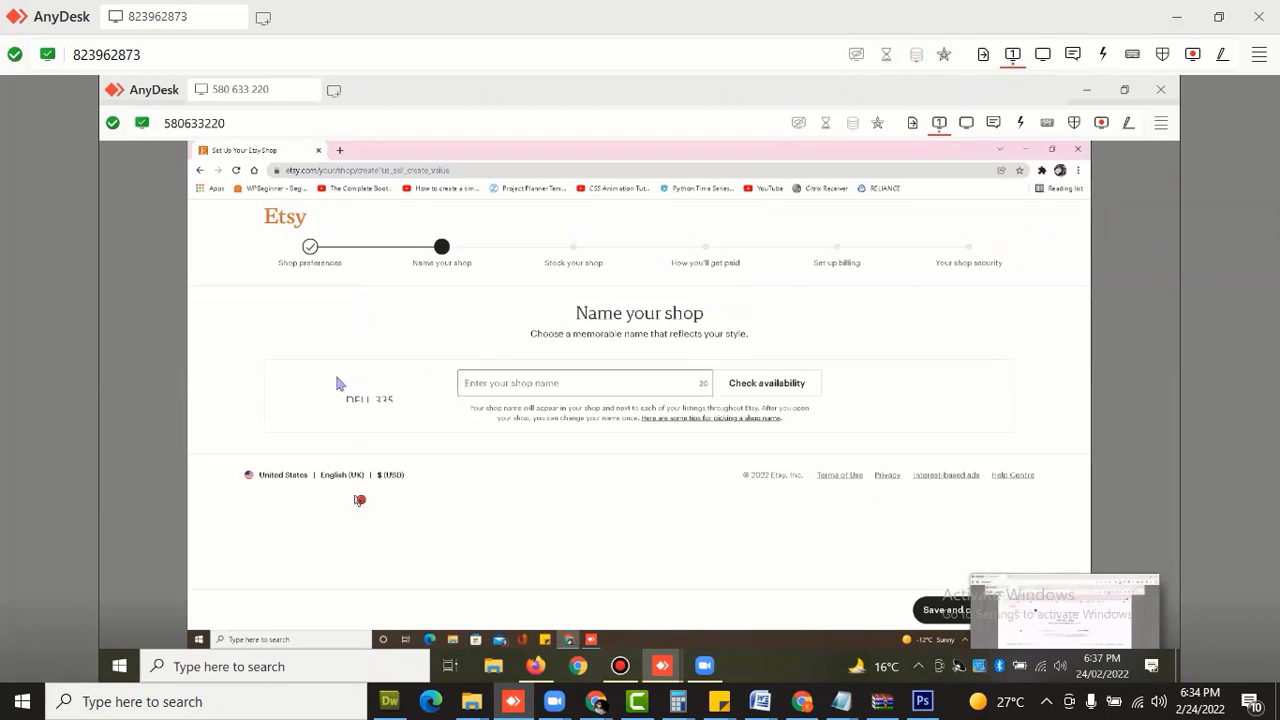
pyautogui.moveTo(595, 702)
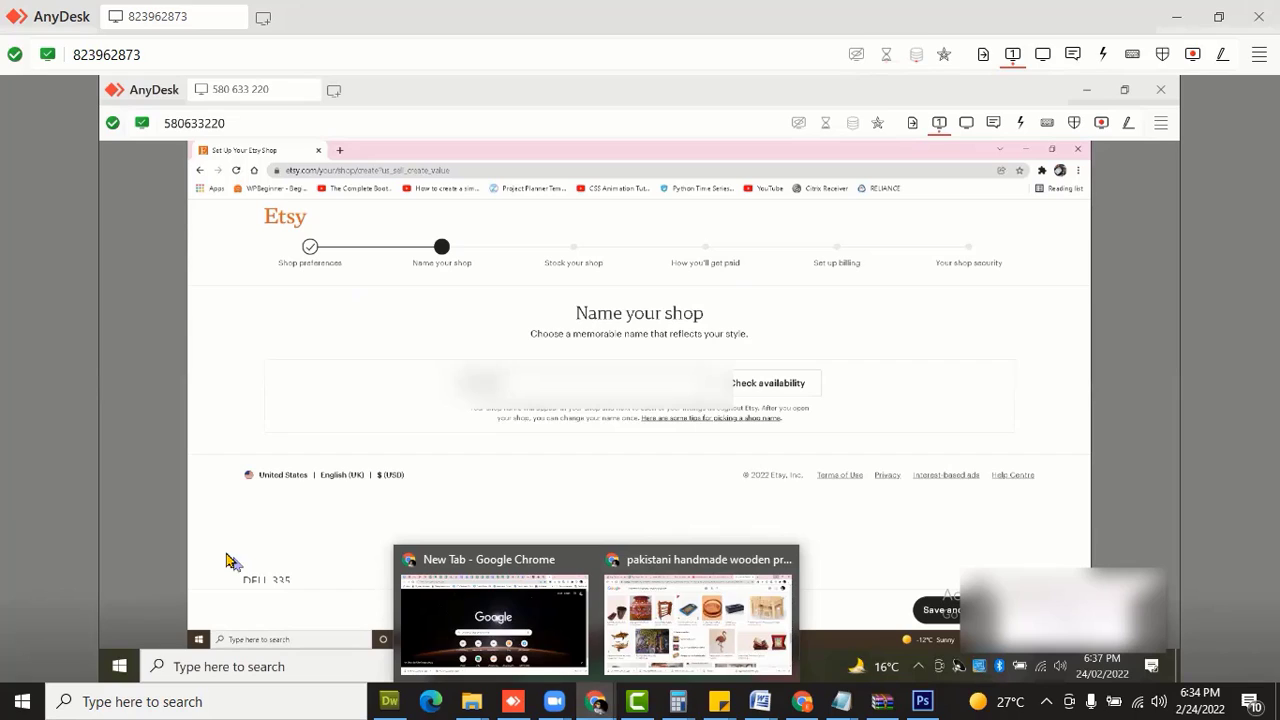
pyautogui.click(229, 556)
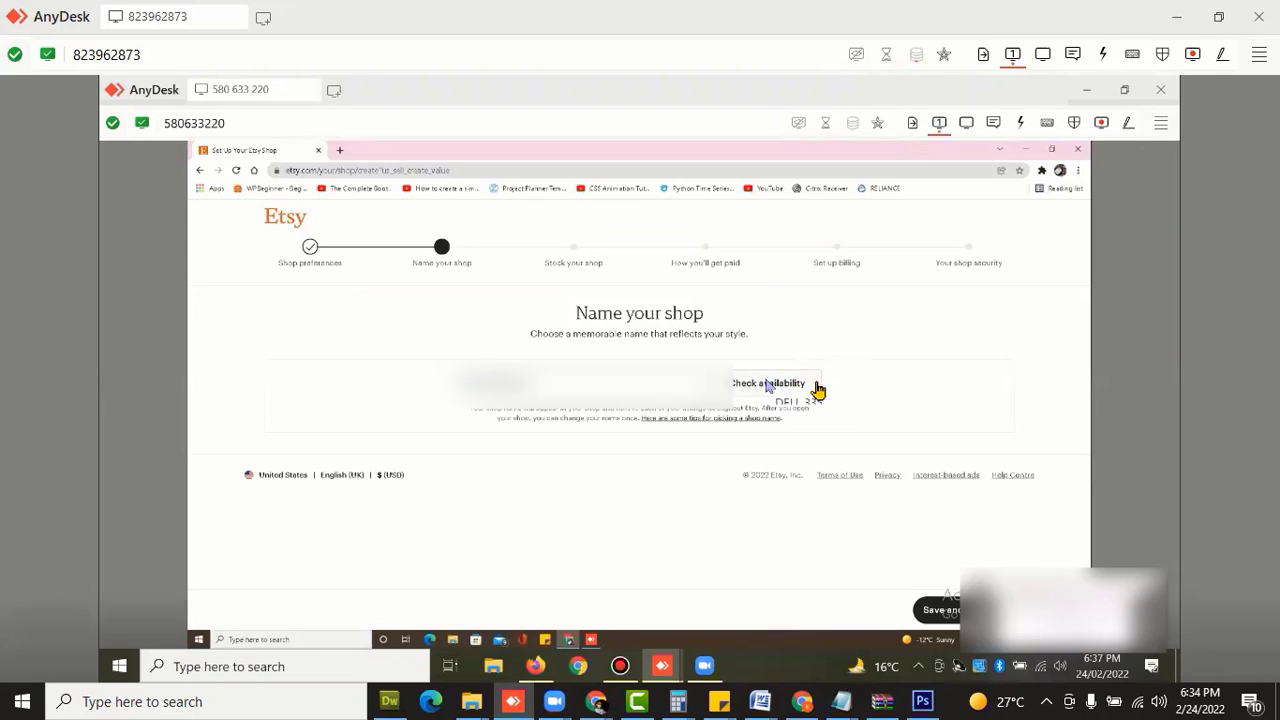
pyautogui.click(745, 393)
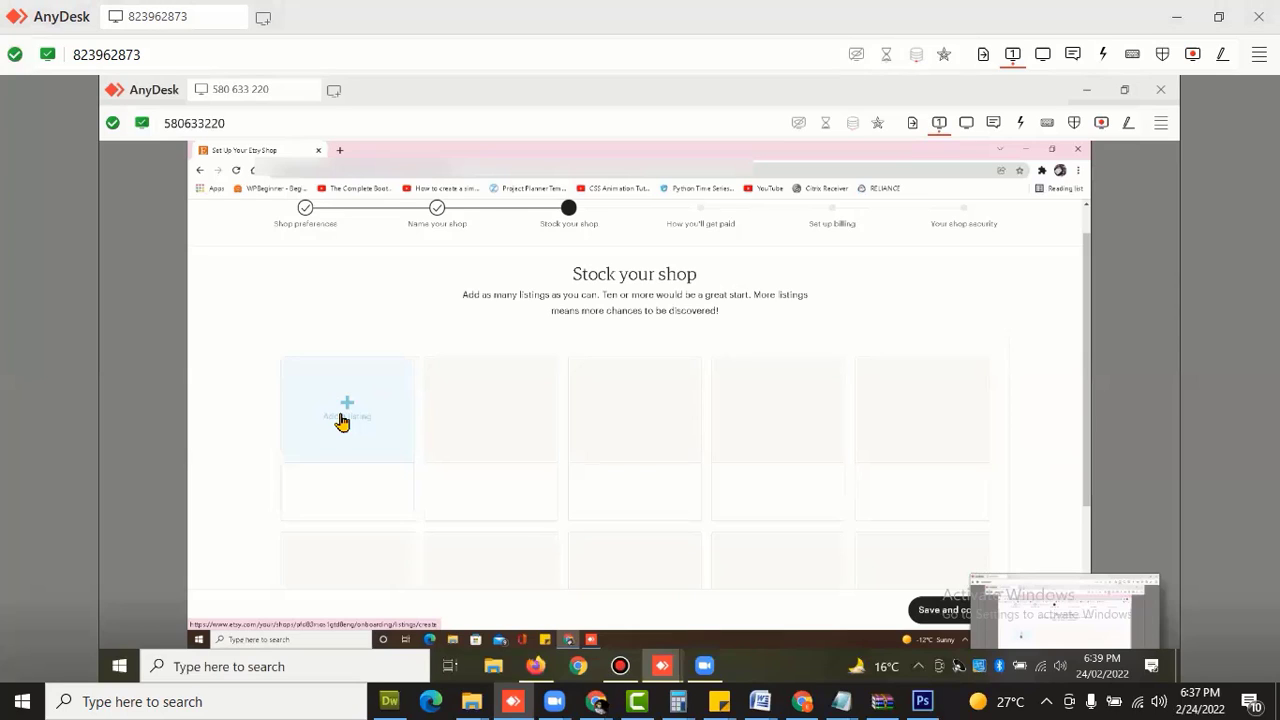
# Start adding the shop's first listing and look over its Photos, Video and Listing Details sections.
pyautogui.click(342, 420)
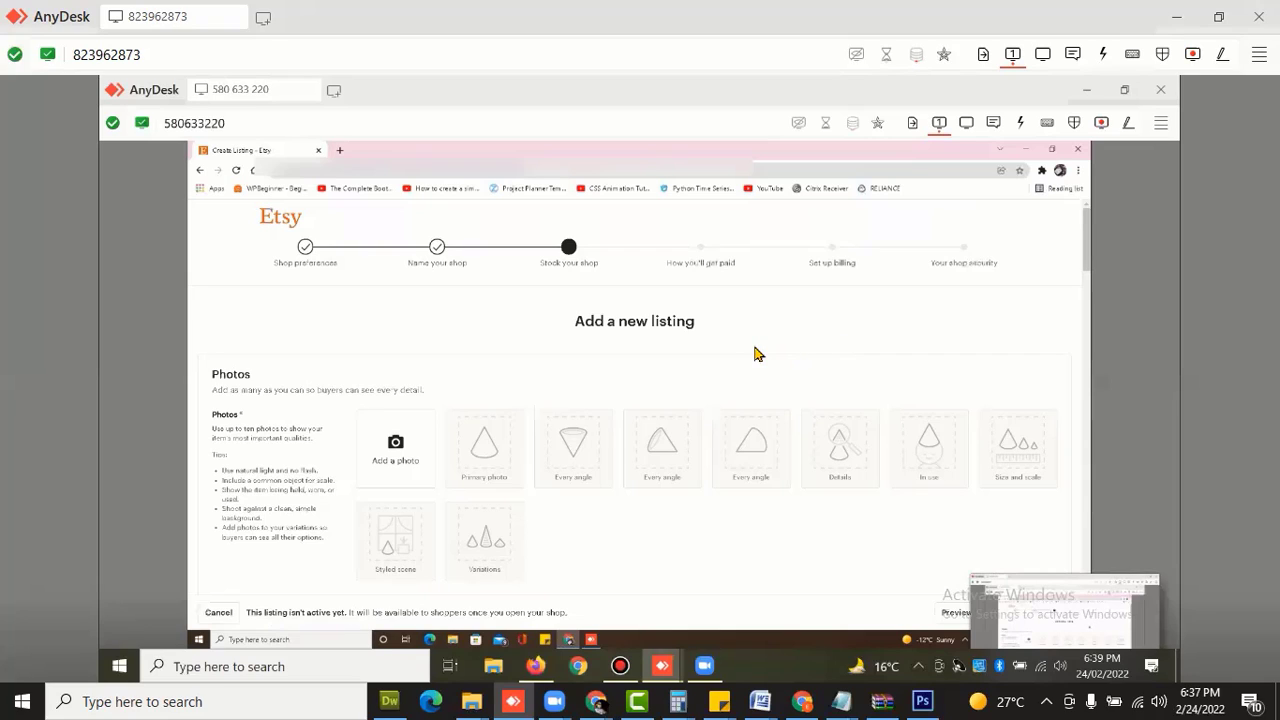
pyautogui.scroll(-3, 730, 356)
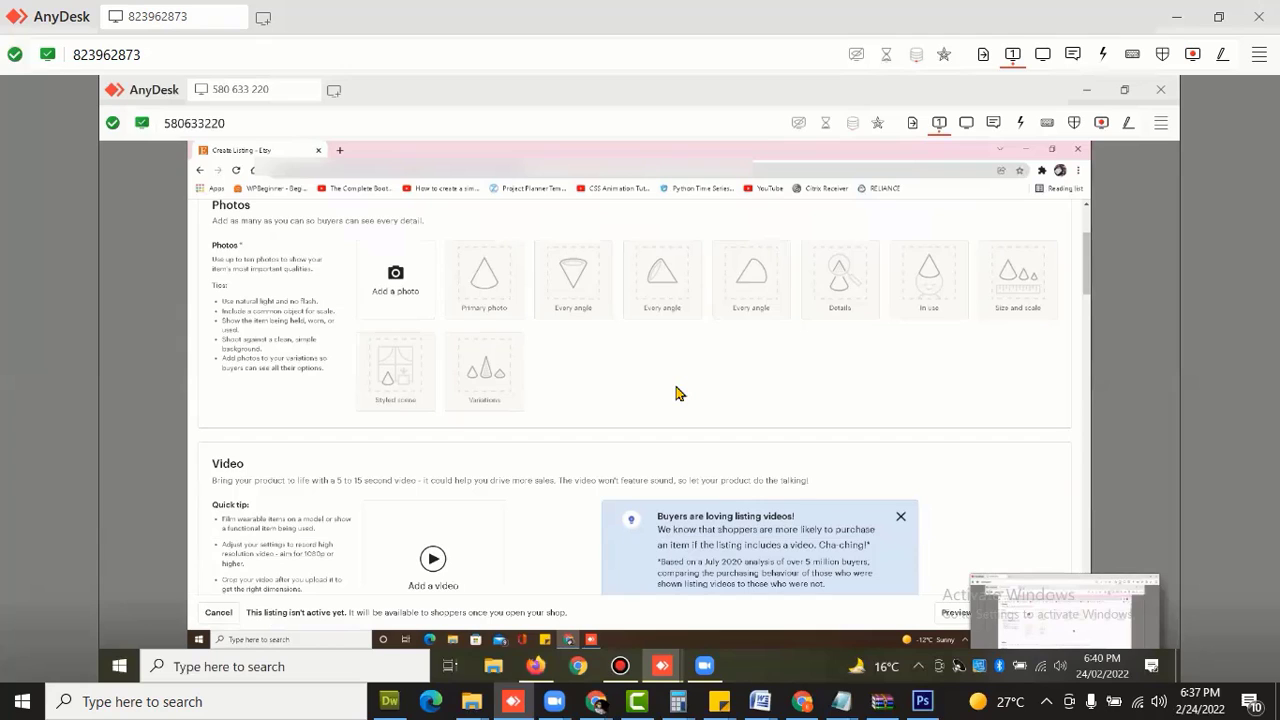
pyautogui.scroll(-2, 677, 391)
pyautogui.scroll(-1, 677, 391)
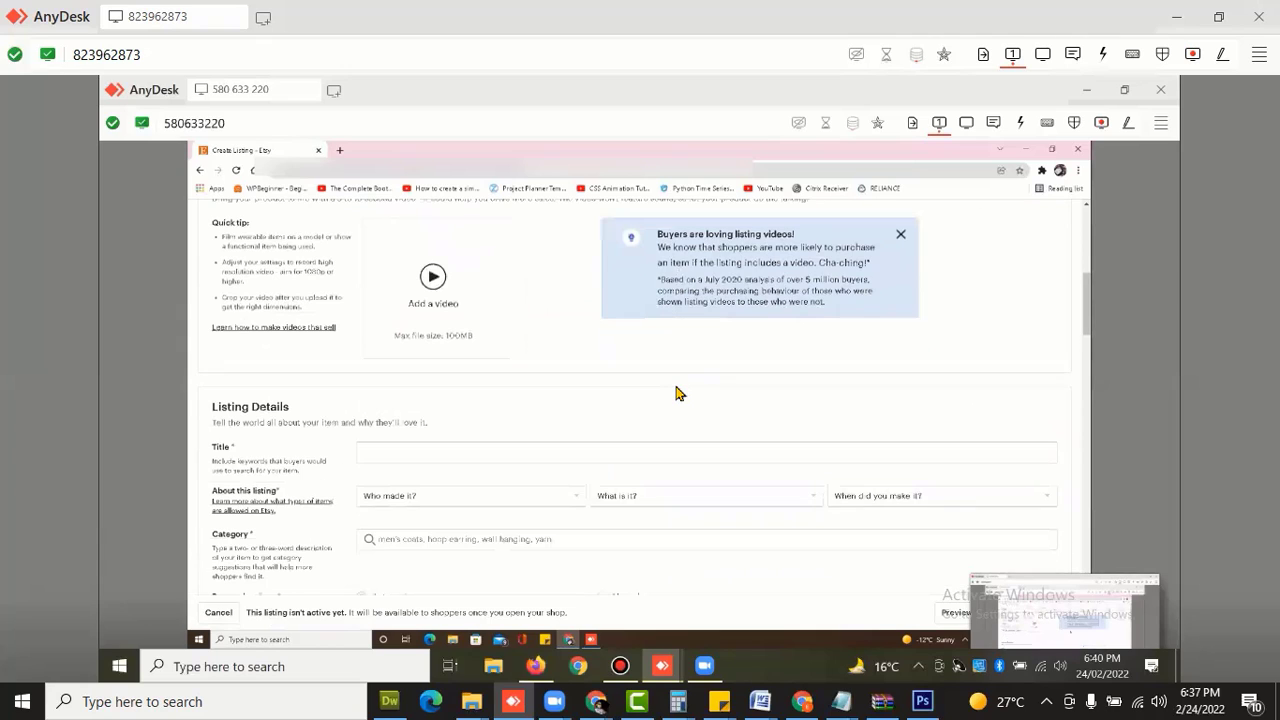
pyautogui.scroll(3, 677, 385)
pyautogui.scroll(1, 677, 380)
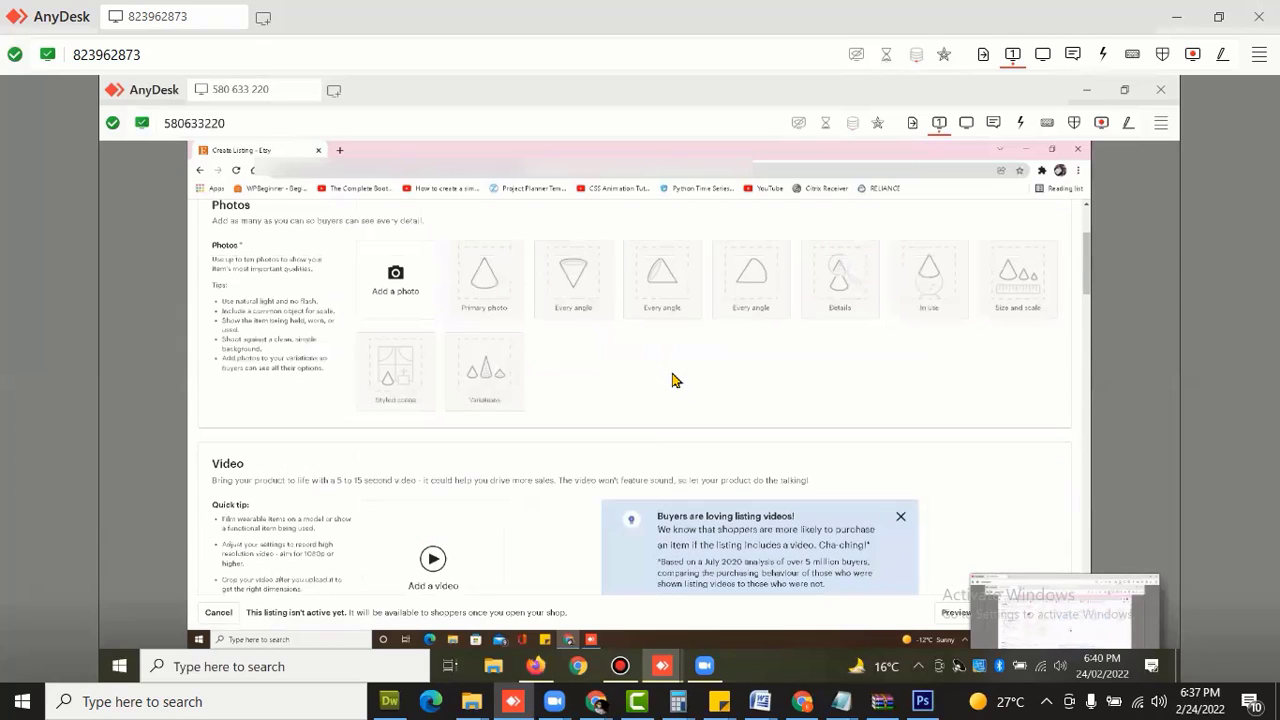
pyautogui.scroll(1, 674, 378)
pyautogui.scroll(1, 366, 383)
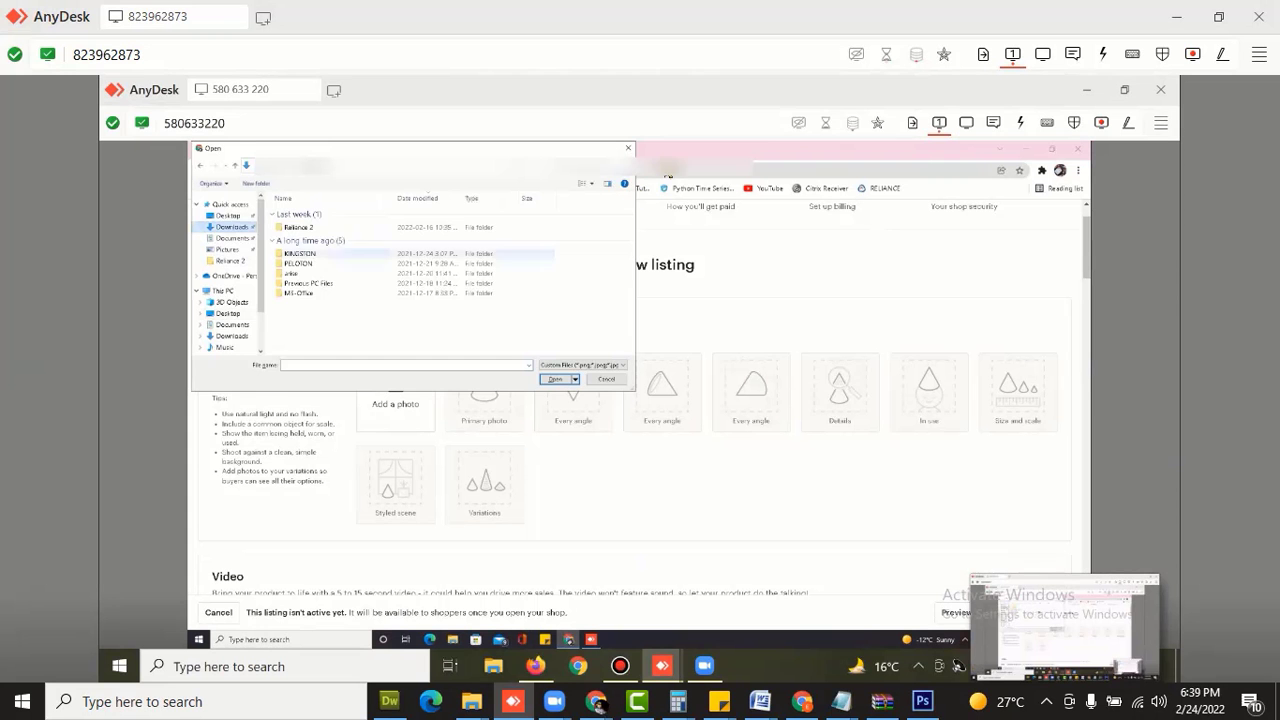
# Add the two product photos lst1.jpg and lst2.jpg from the Desktop folder to the new listing.
pyautogui.click(605, 380)
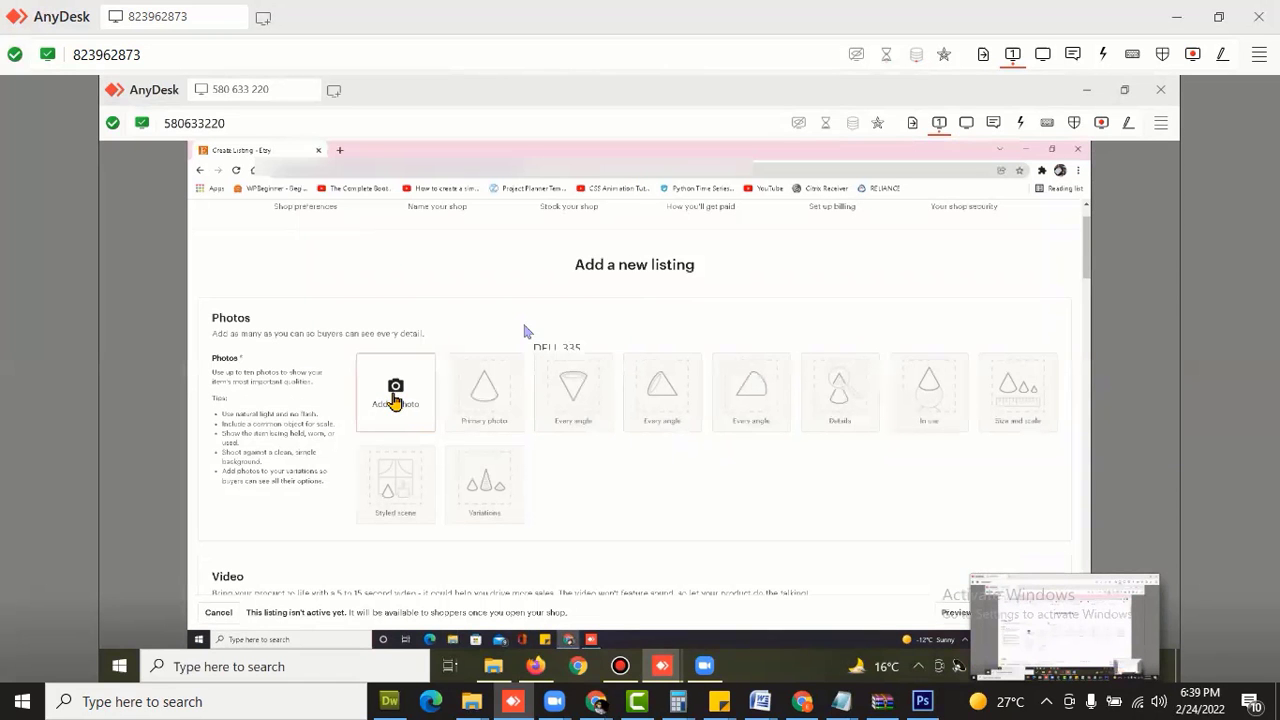
pyautogui.click(395, 400)
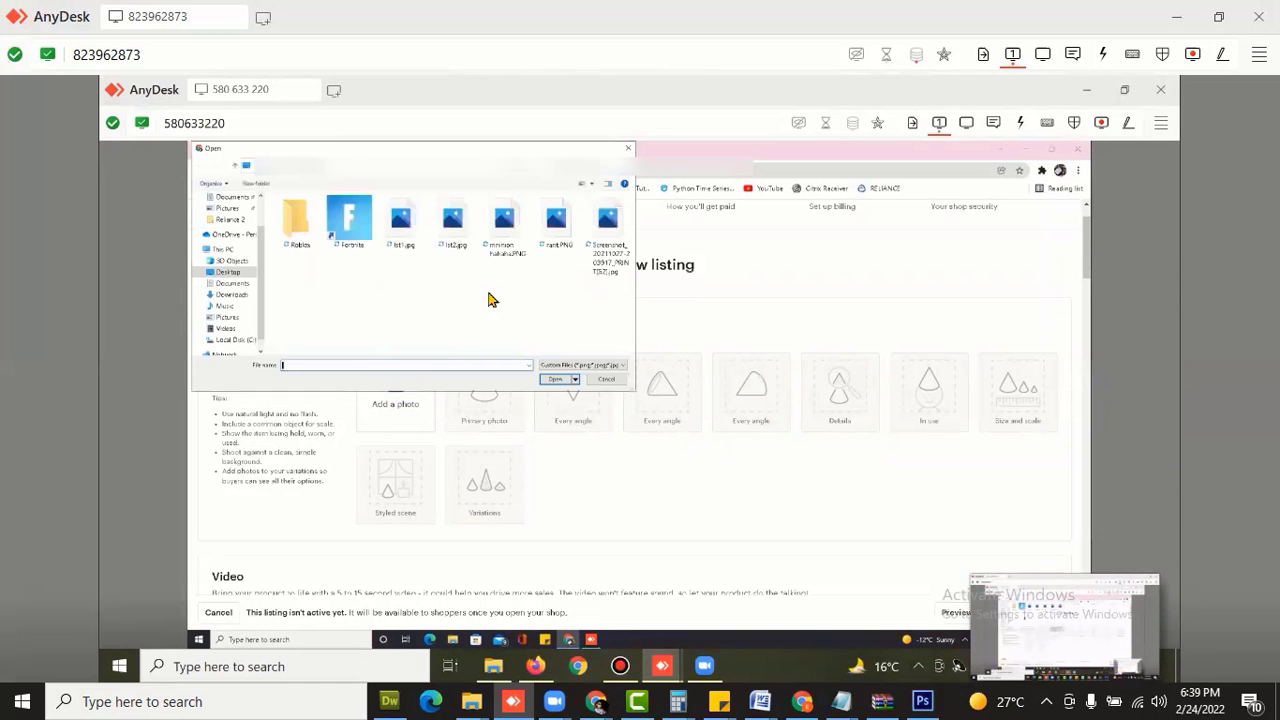
pyautogui.click(453, 220)
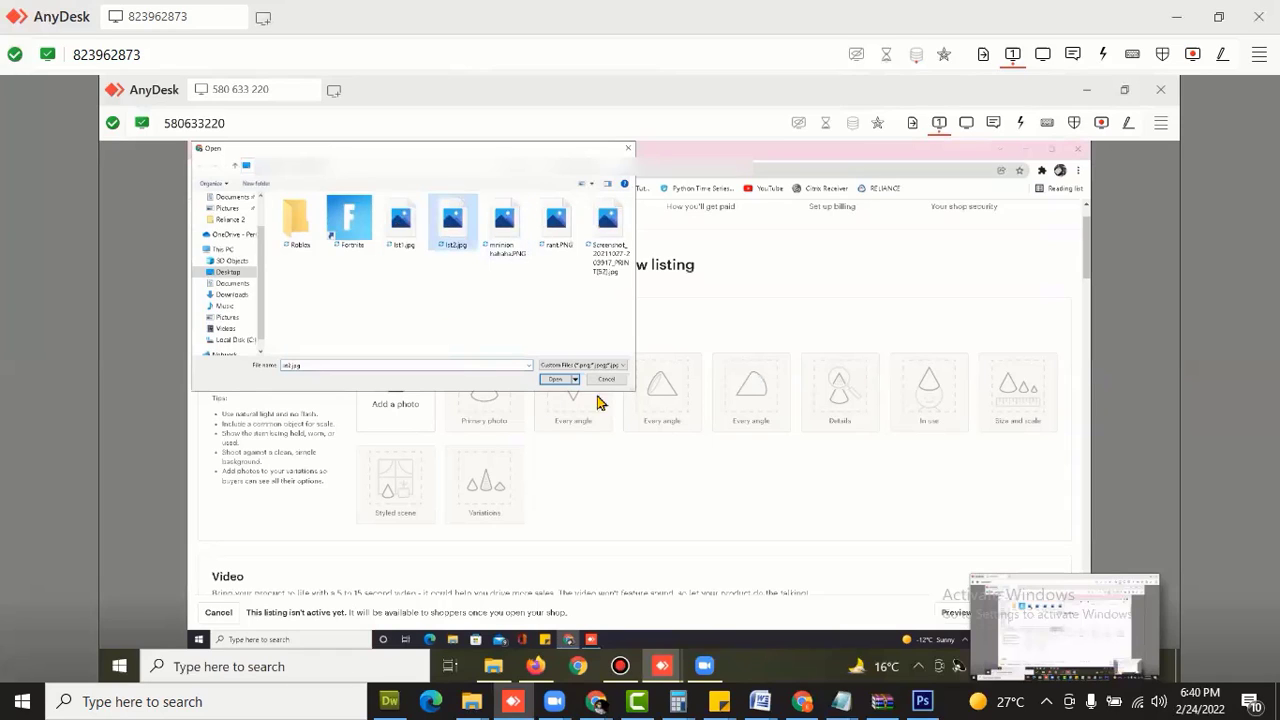
pyautogui.hotkey('shift', 'Left')
pyautogui.click(556, 380)
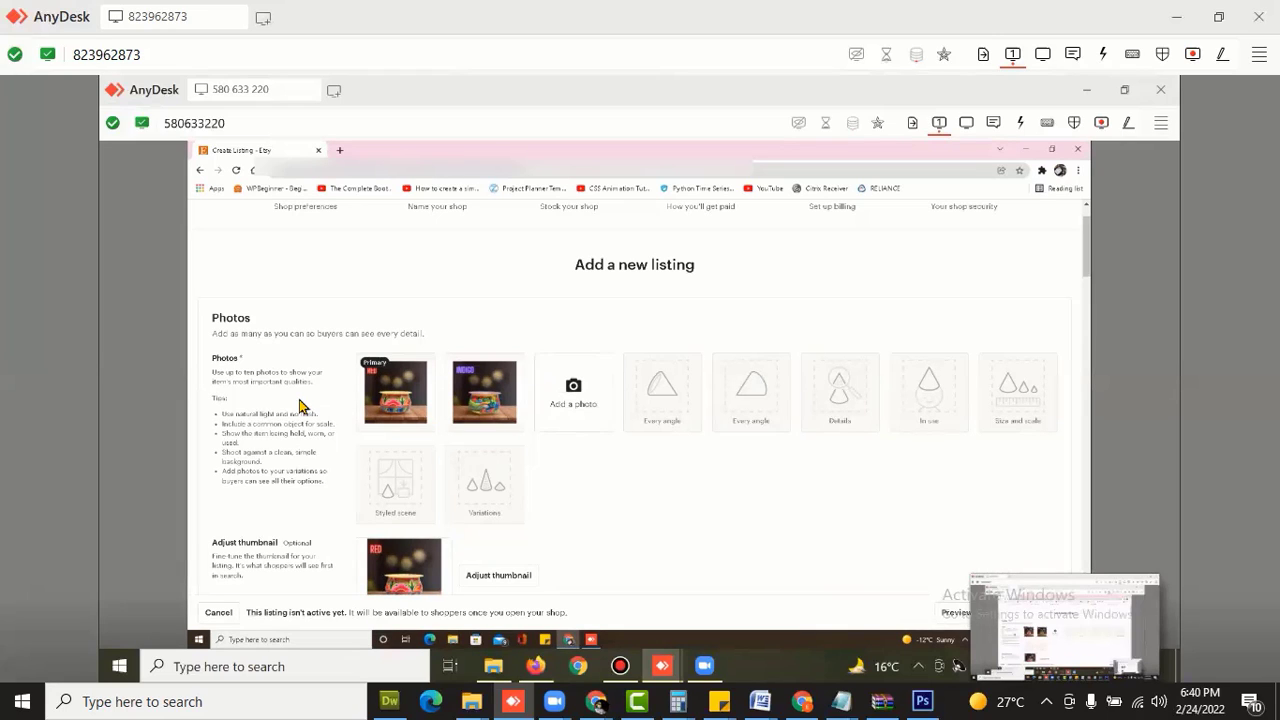
# Copy the product name from the "list desc" Word document and enter "Handmade Truck Art Inspired Handi's" as the listing title.
pyautogui.scroll(-1, 300, 402)
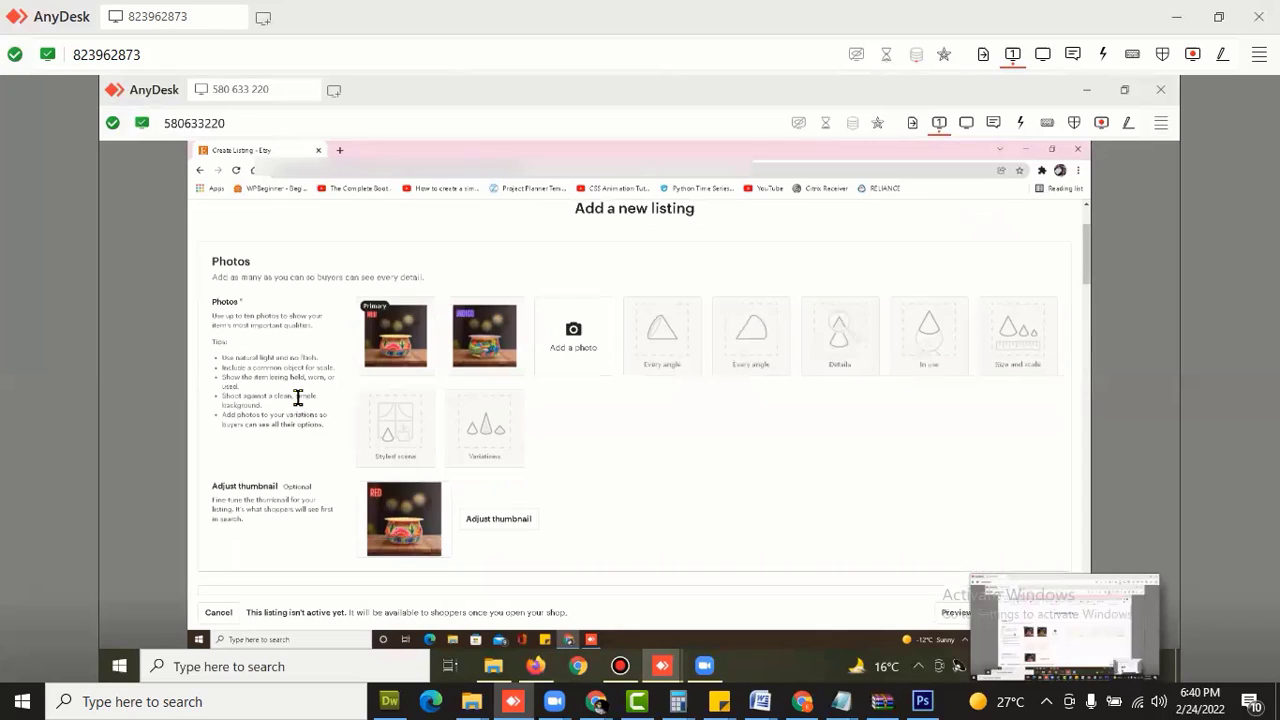
pyautogui.scroll(-2, 298, 398)
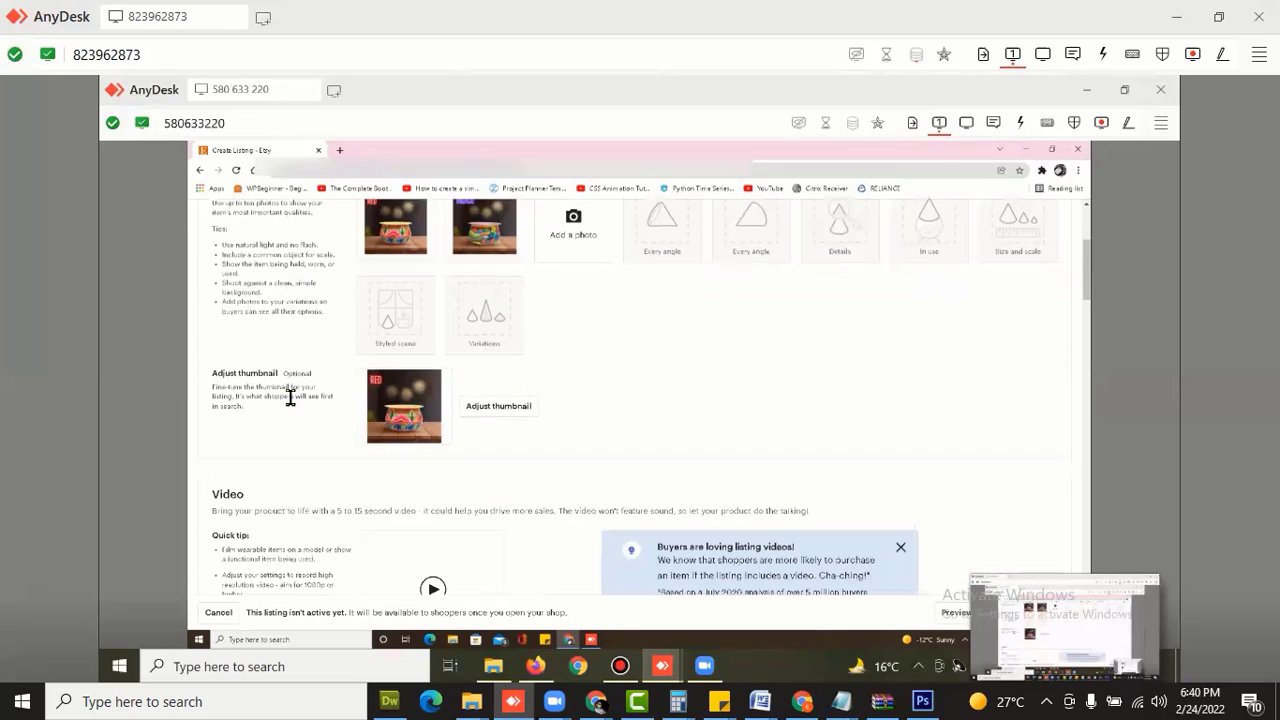
pyautogui.scroll(-3, 278, 418)
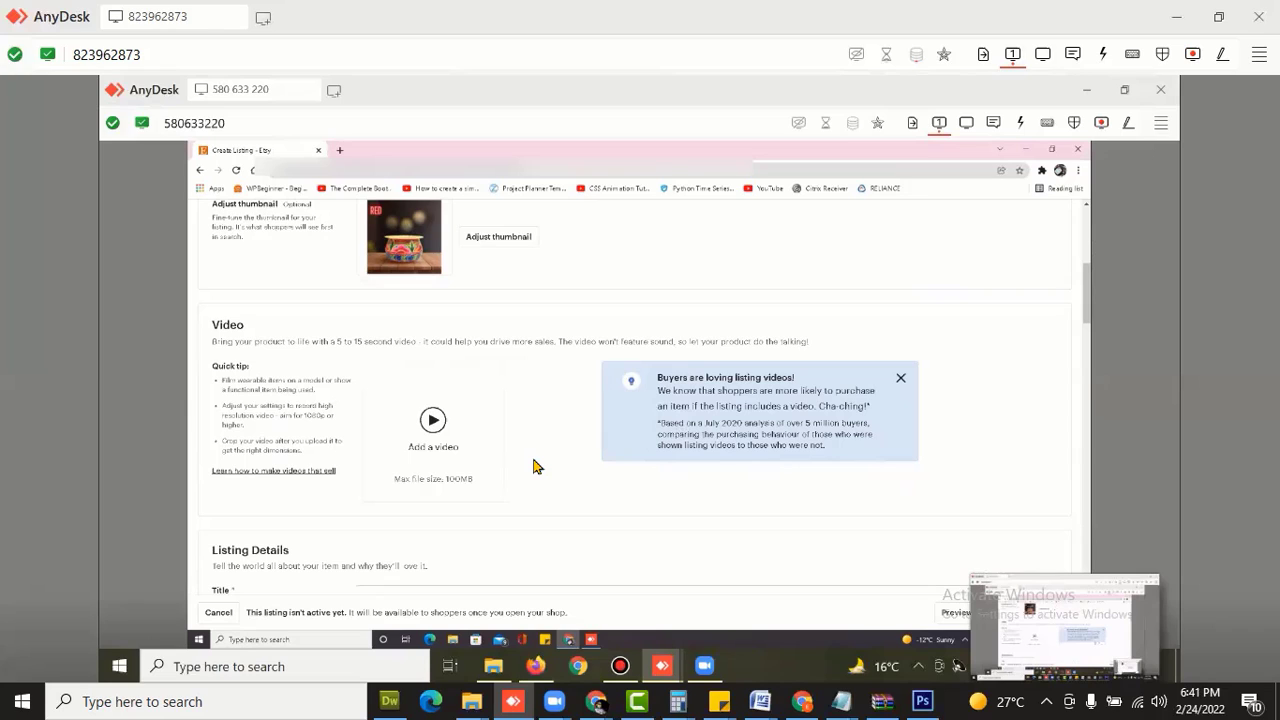
pyautogui.scroll(-3, 533, 466)
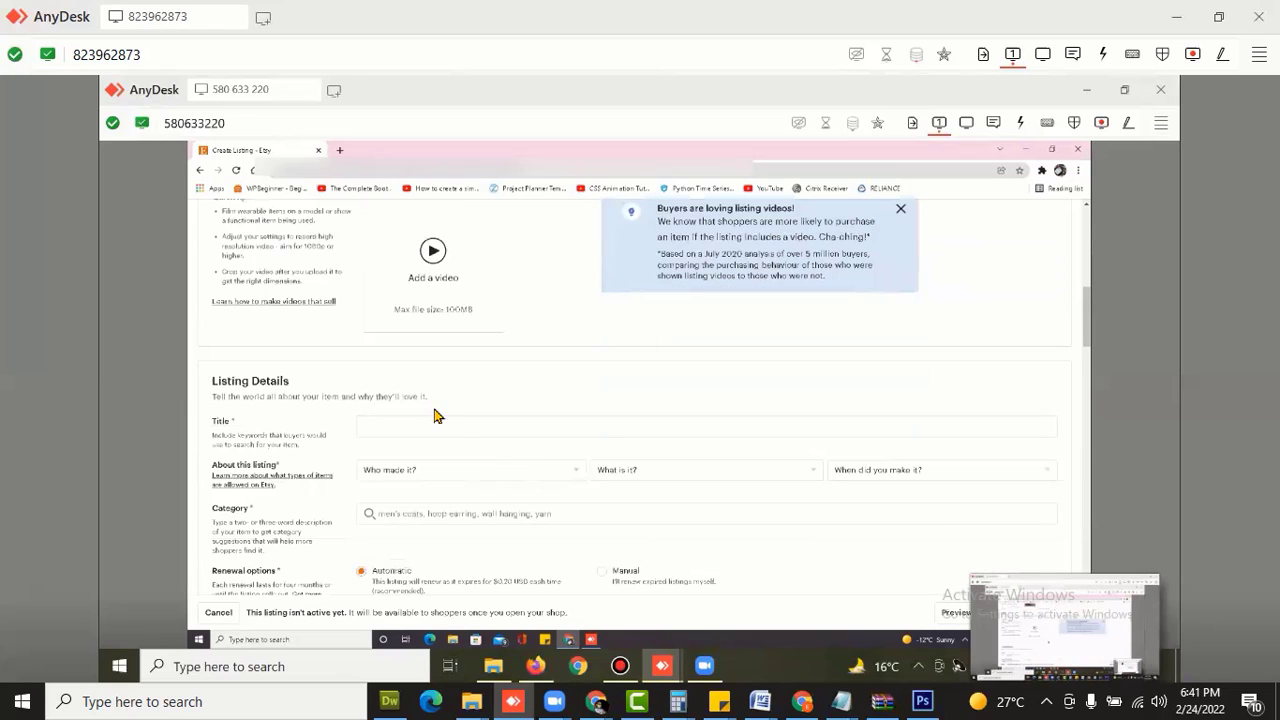
pyautogui.click(415, 424)
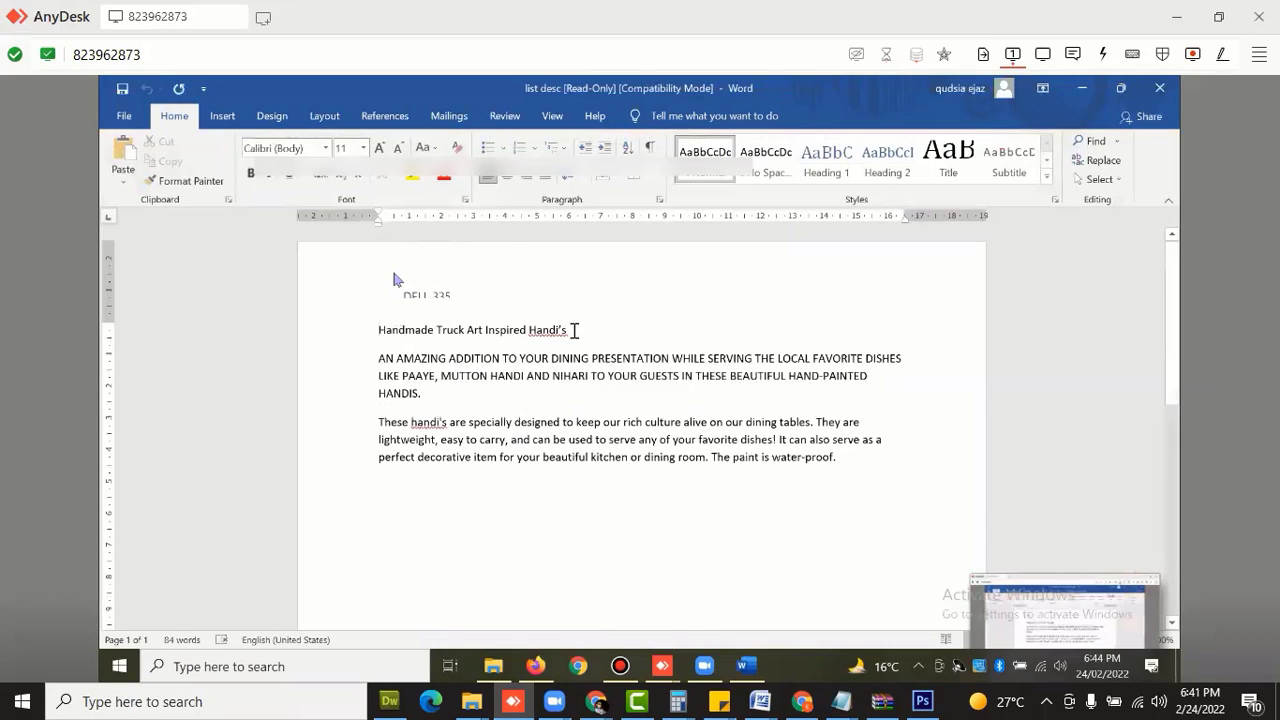
pyautogui.tripleClick(575, 330)
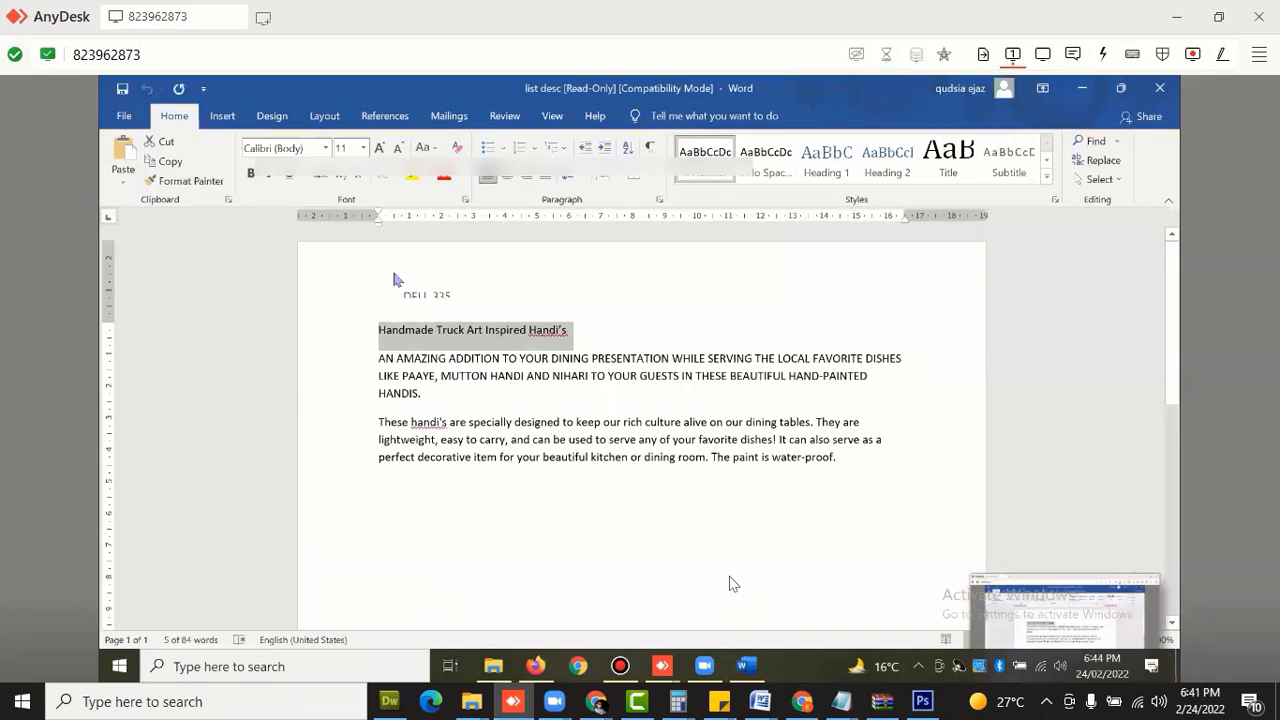
pyautogui.moveTo(662, 666)
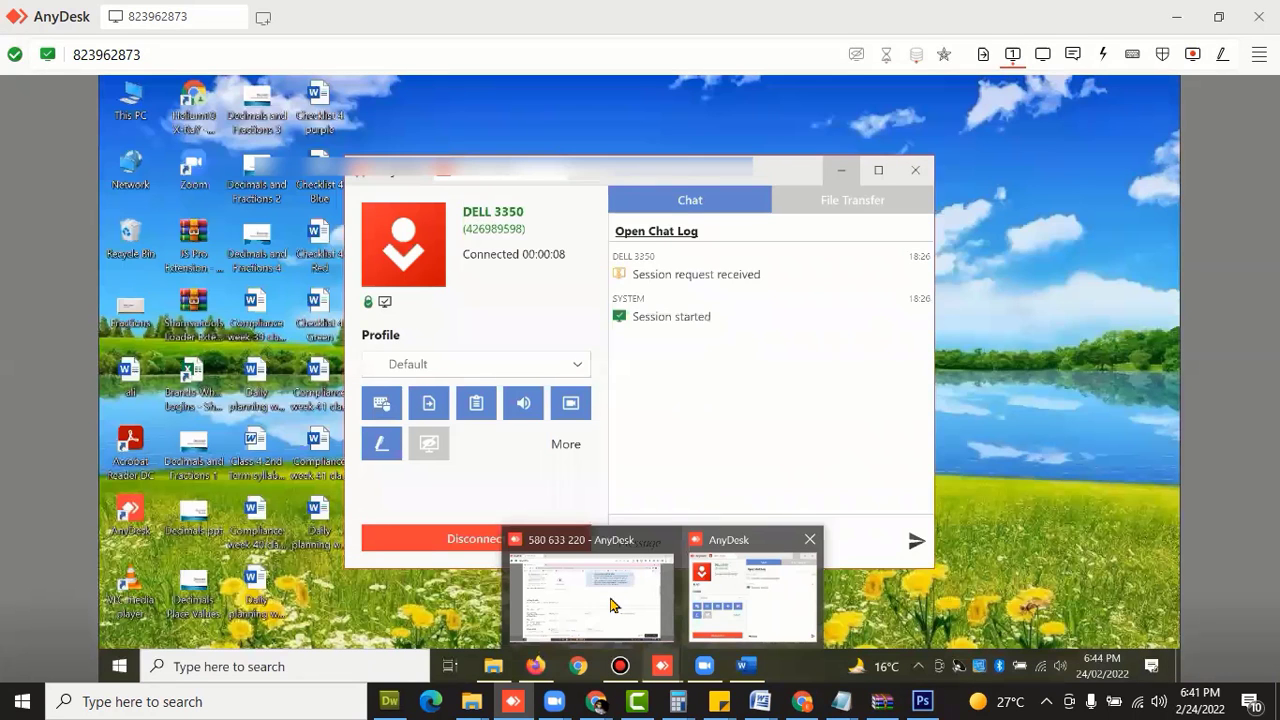
pyautogui.click(613, 604)
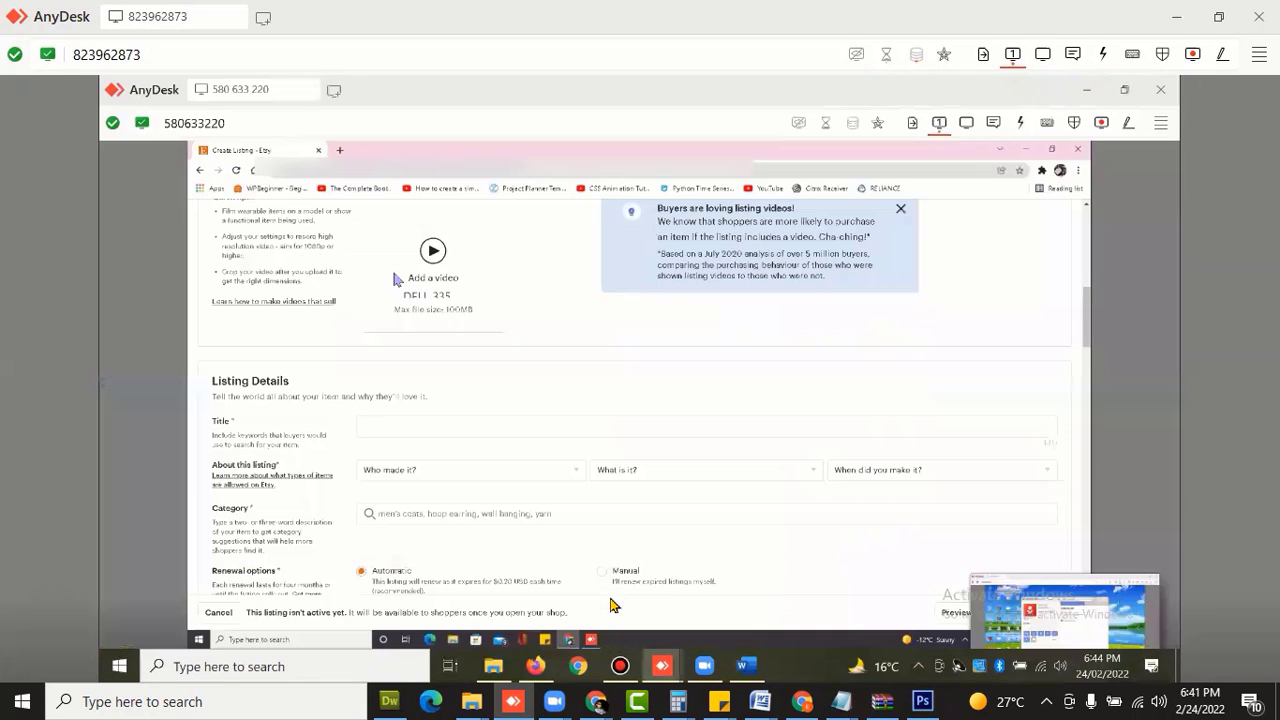
pyautogui.click(424, 430)
pyautogui.write("Handmade Truck Art inspired Handi's")
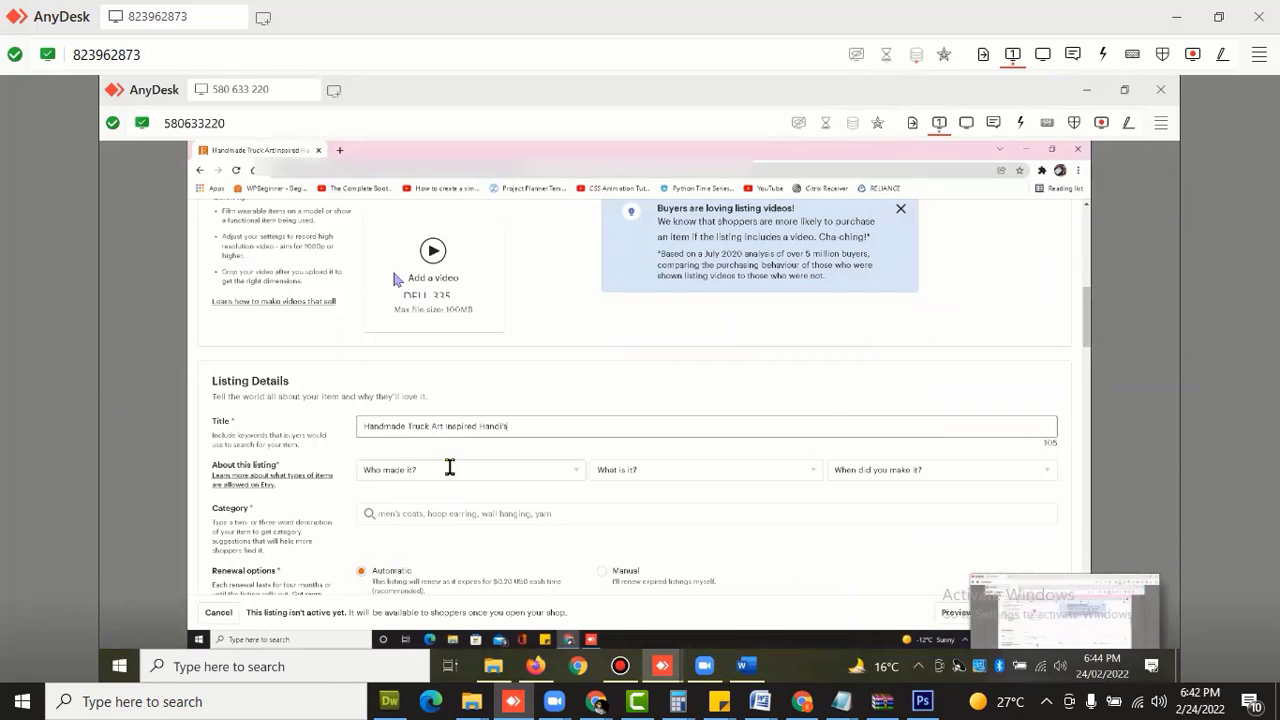
# Describe the item under About this listing as made by "I did", "A finished product", made in 2020 - 2022.
pyautogui.scroll(-1, 450, 468)
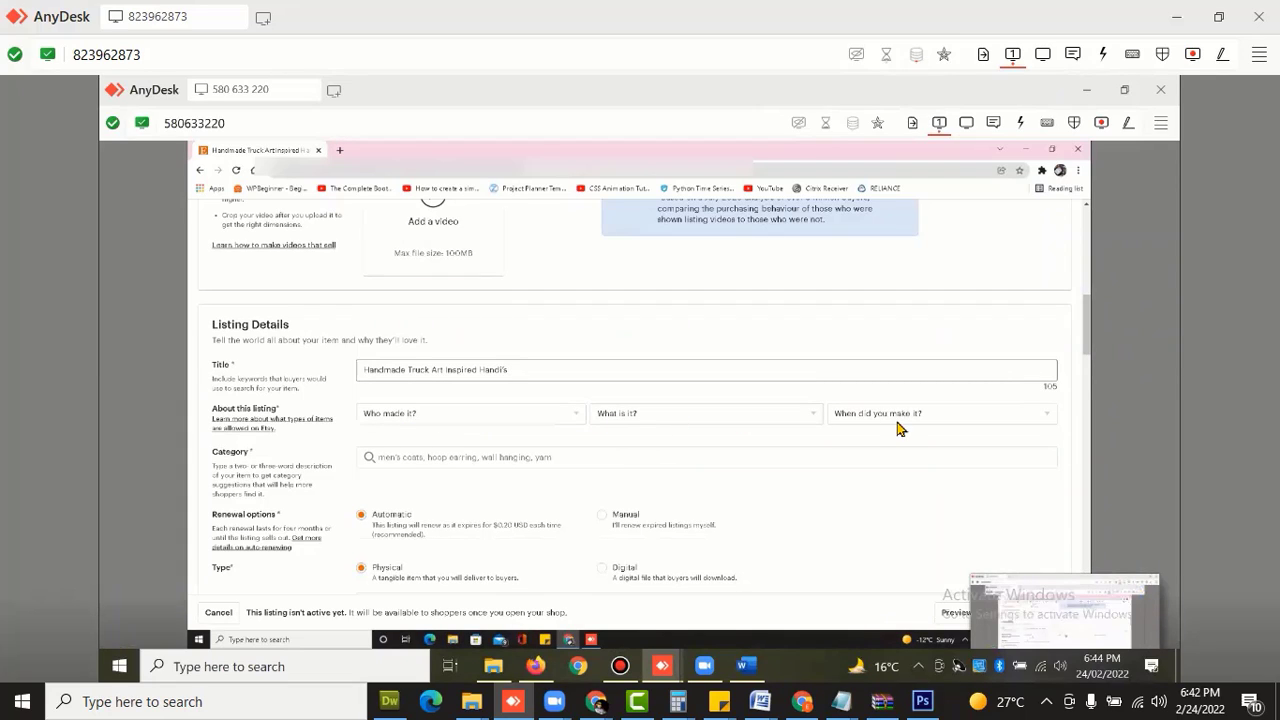
pyautogui.click(457, 416)
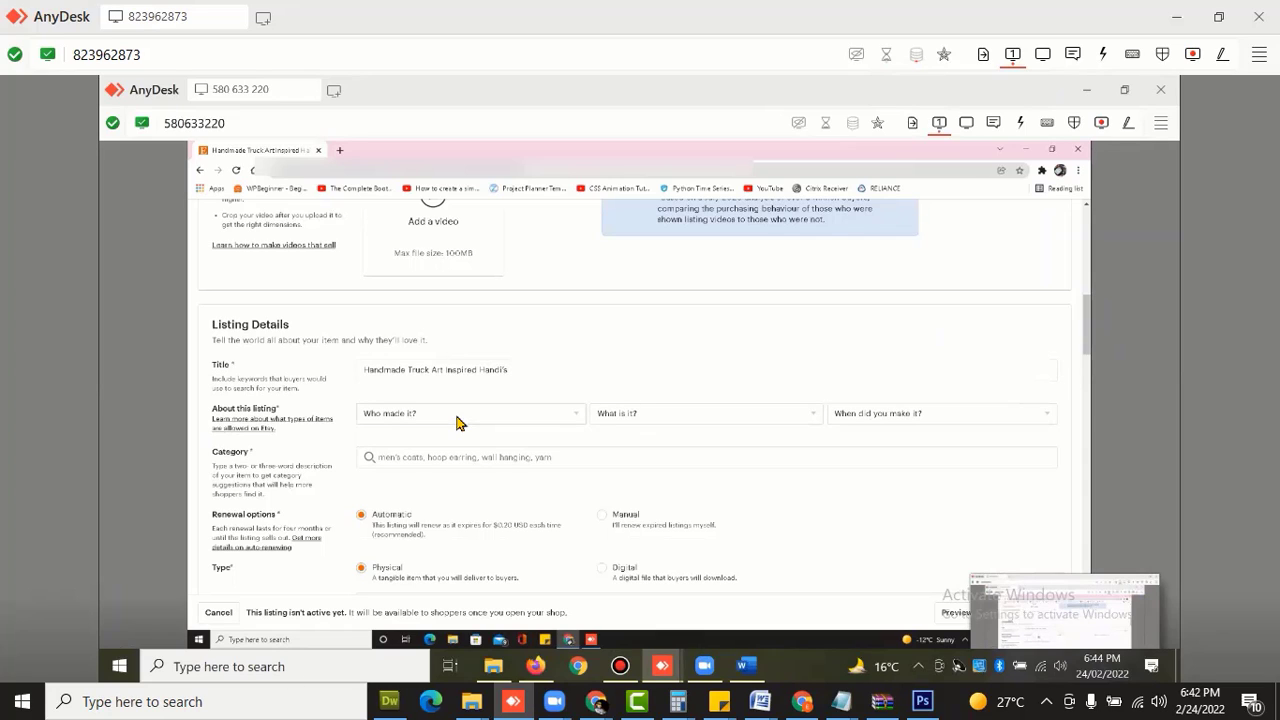
pyautogui.click(457, 421)
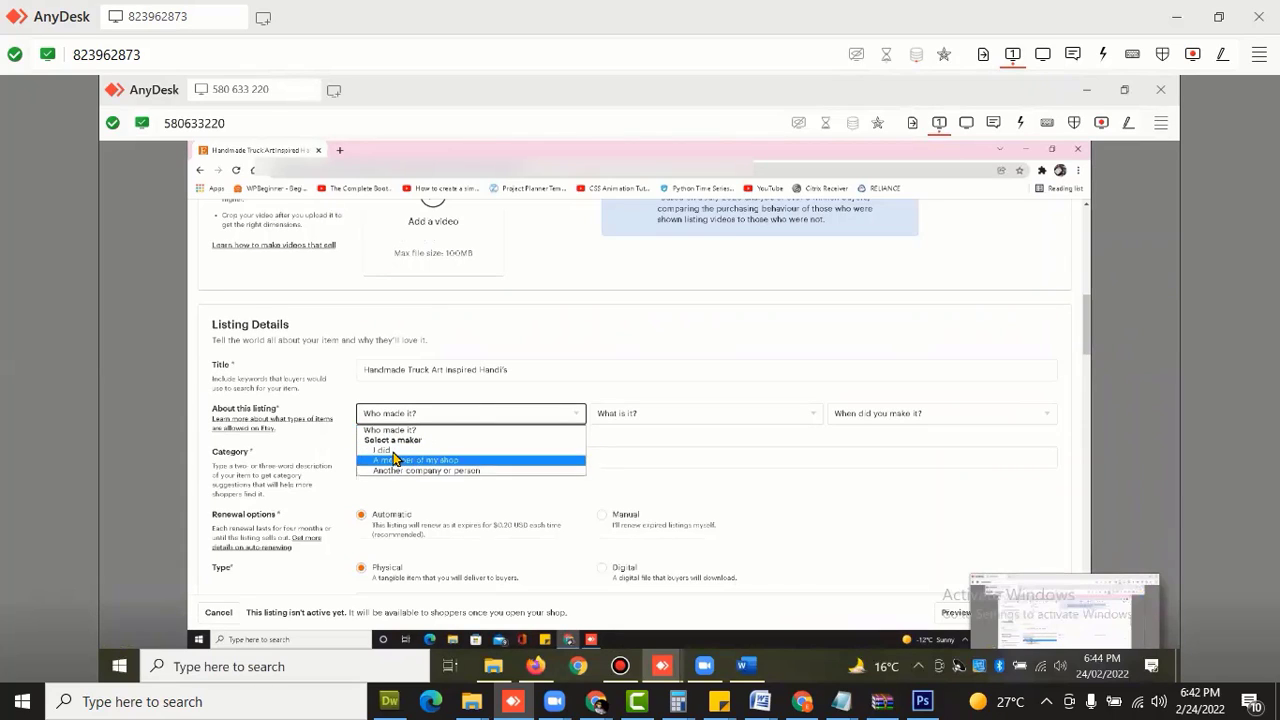
pyautogui.click(505, 452)
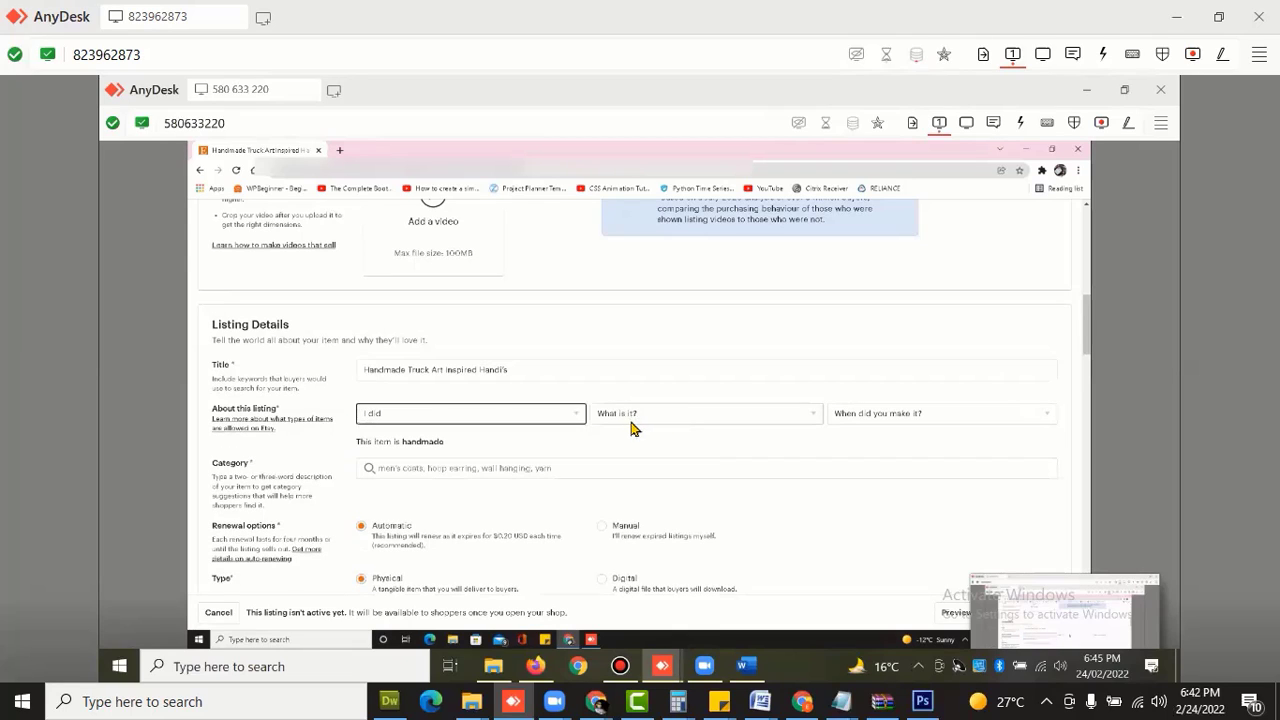
pyautogui.click(674, 413)
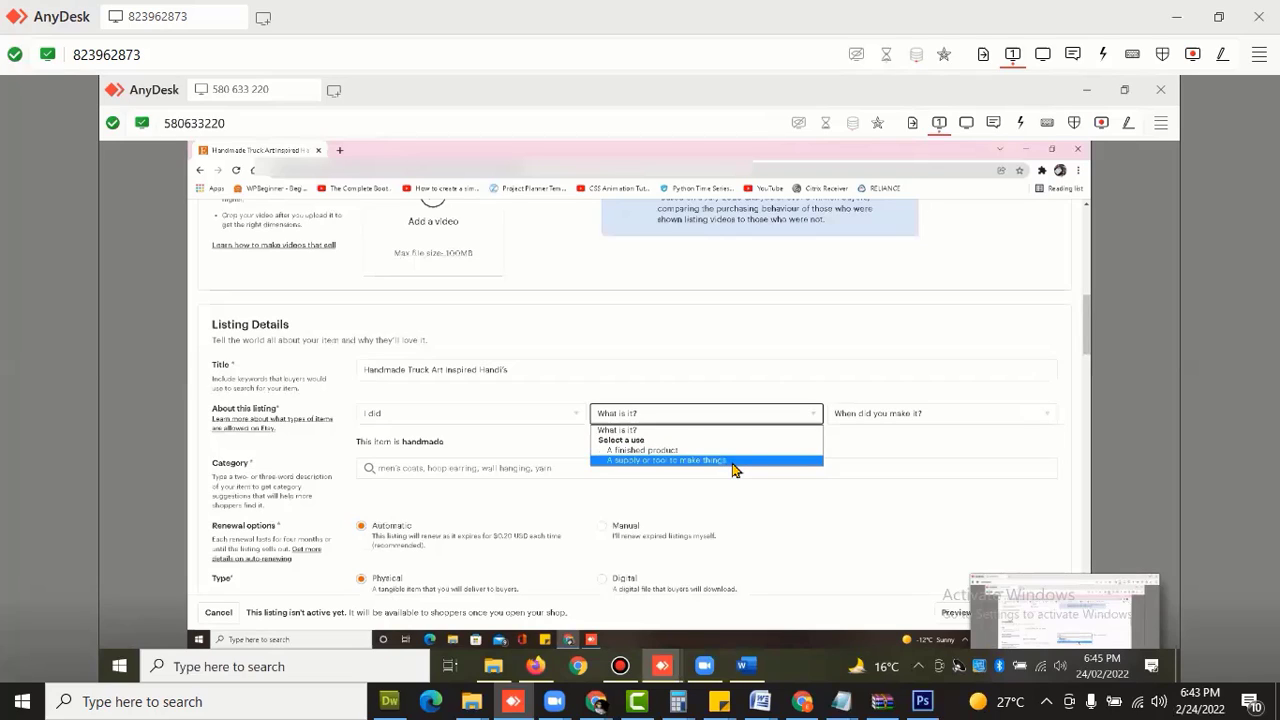
pyautogui.click(647, 451)
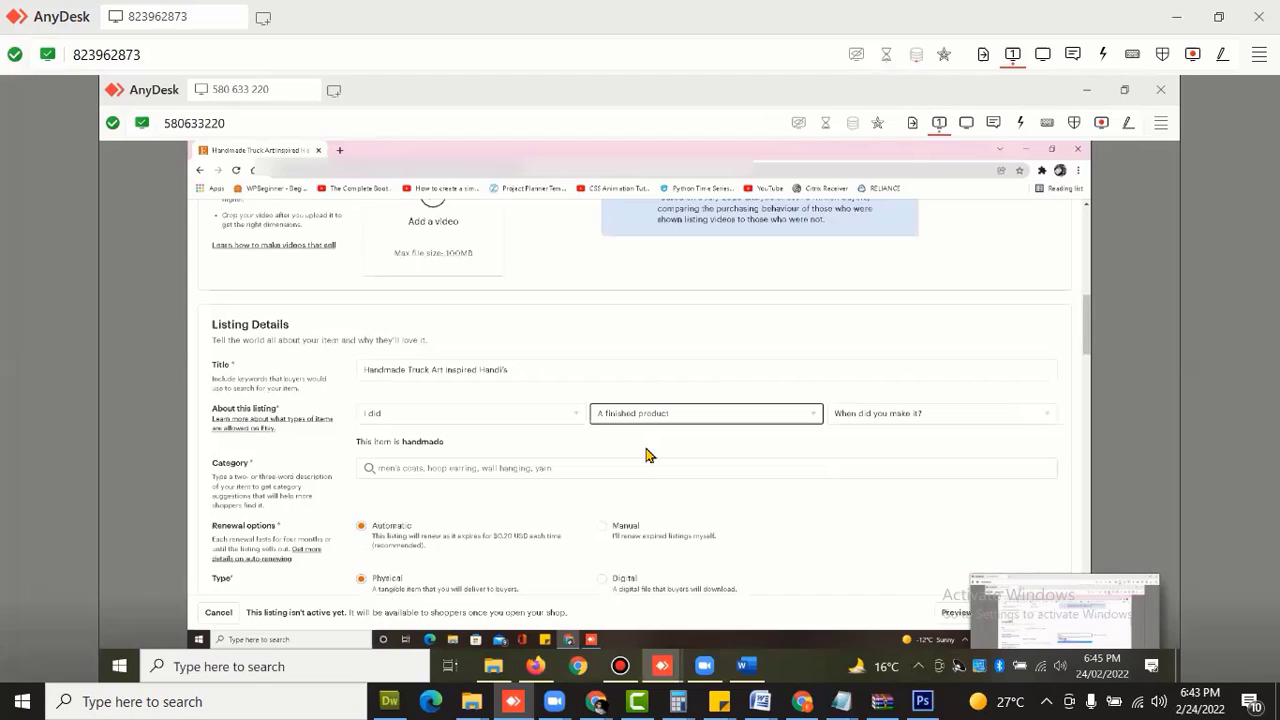
pyautogui.click(905, 418)
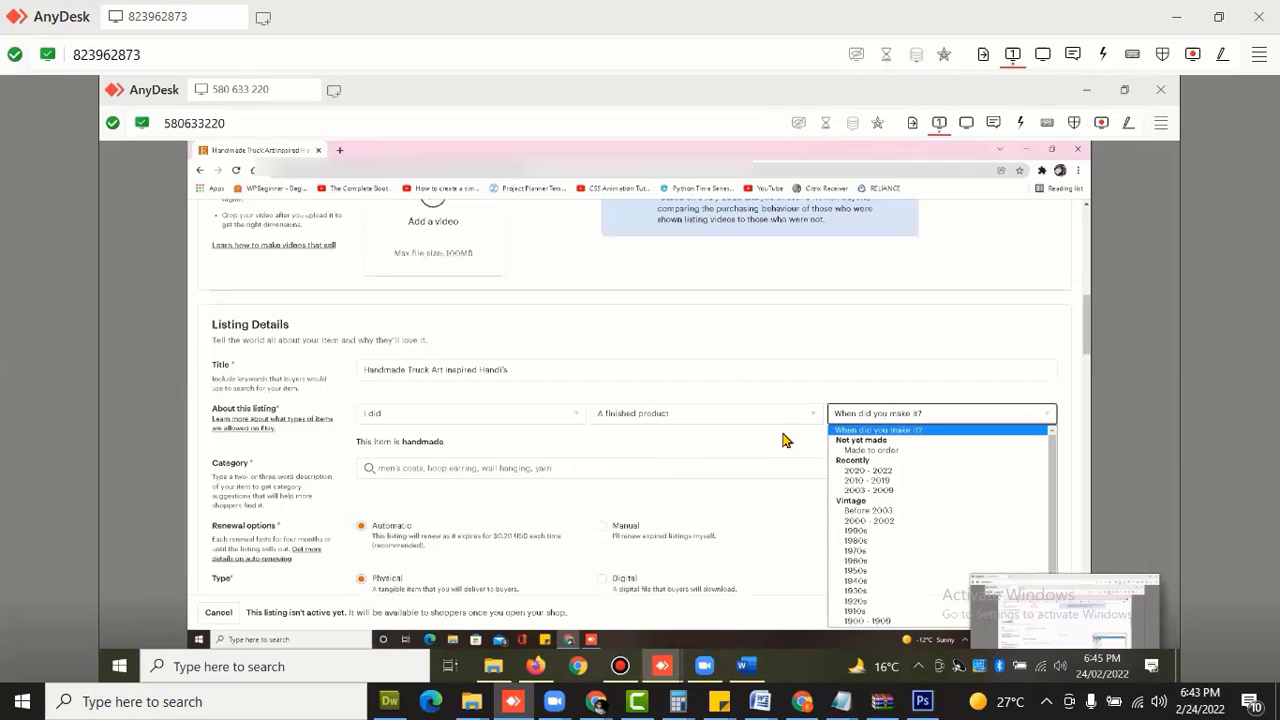
pyautogui.scroll(-2, 783, 428)
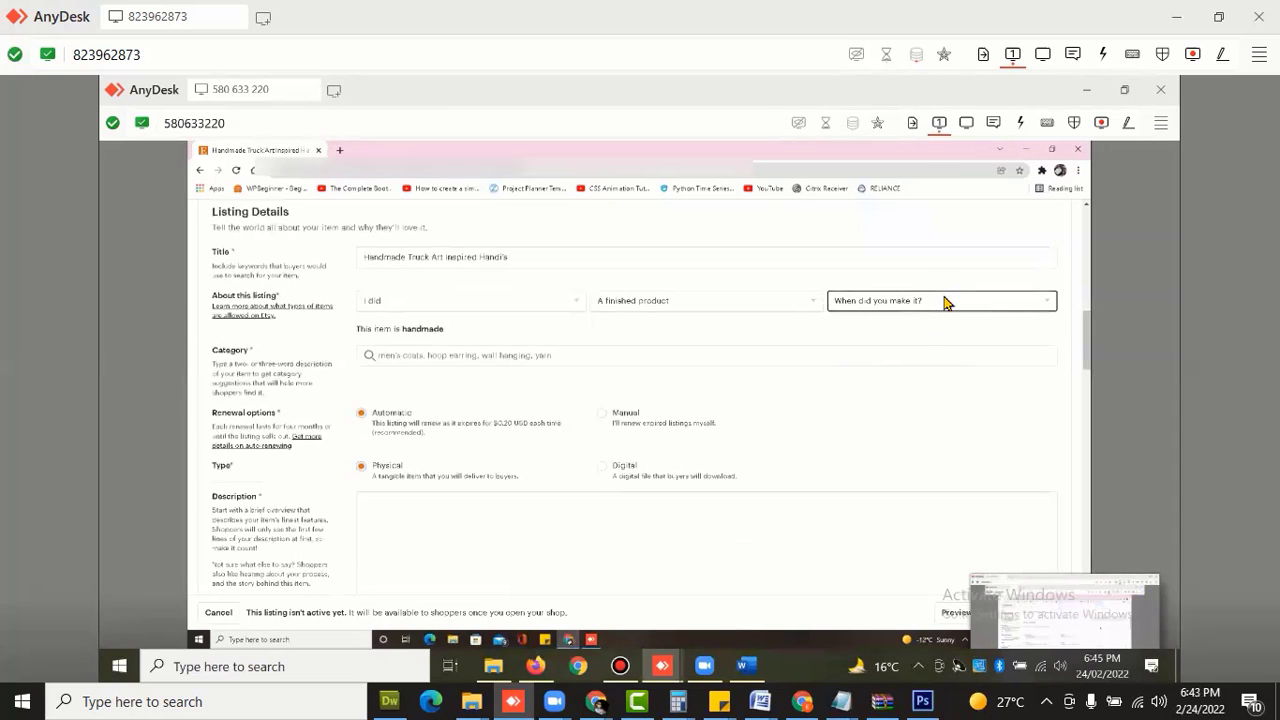
pyautogui.click(946, 302)
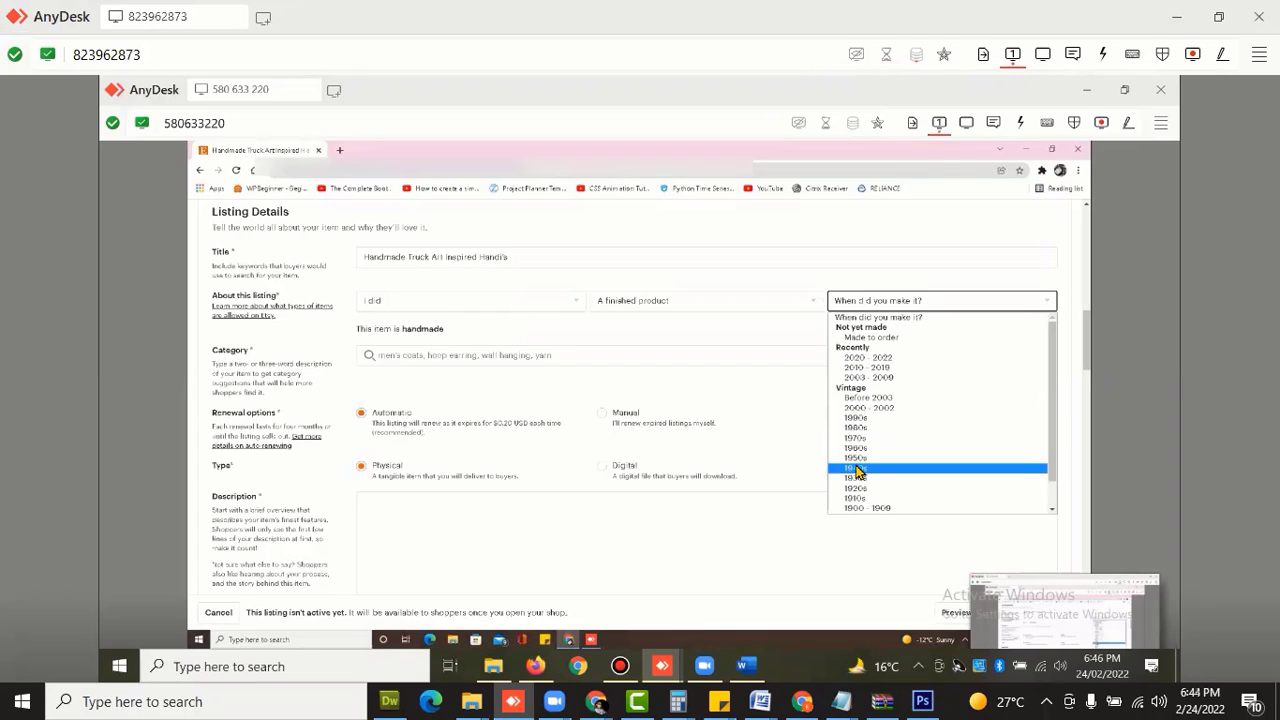
pyautogui.click(866, 360)
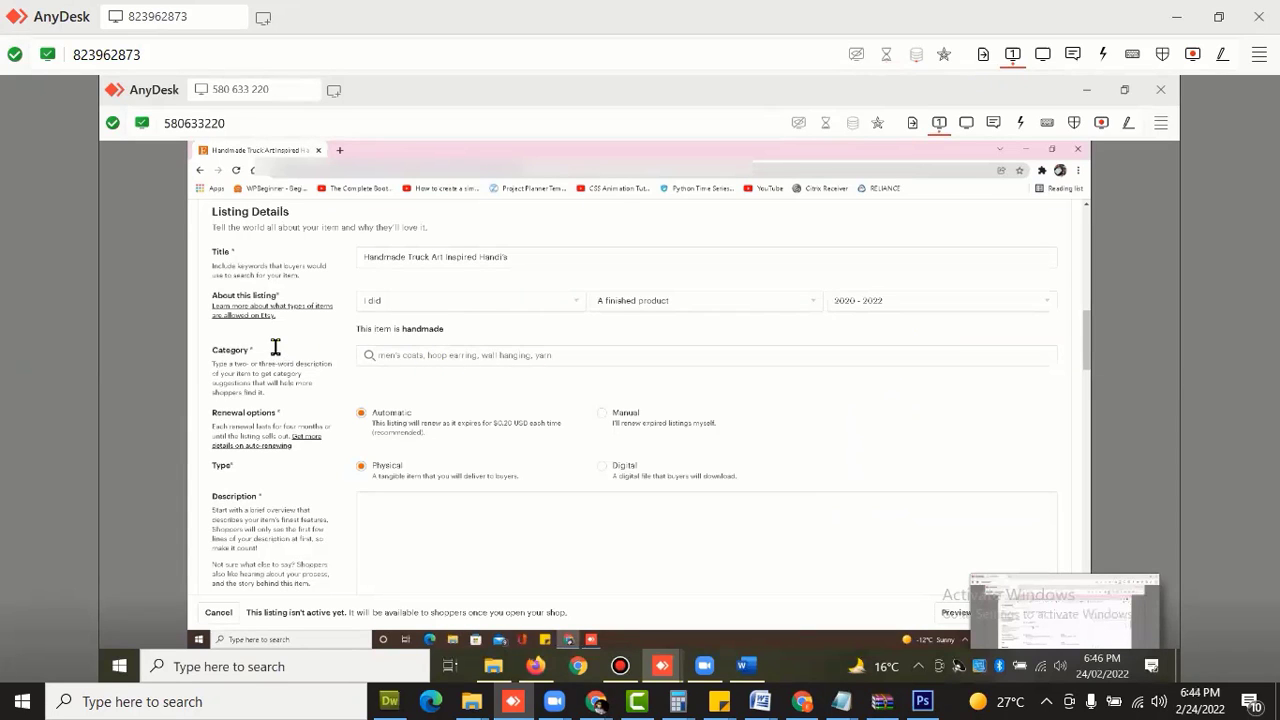
# Search the listing categories for "kitchen" and choose Kitchen Decor.
pyautogui.scroll(-1, 260, 346)
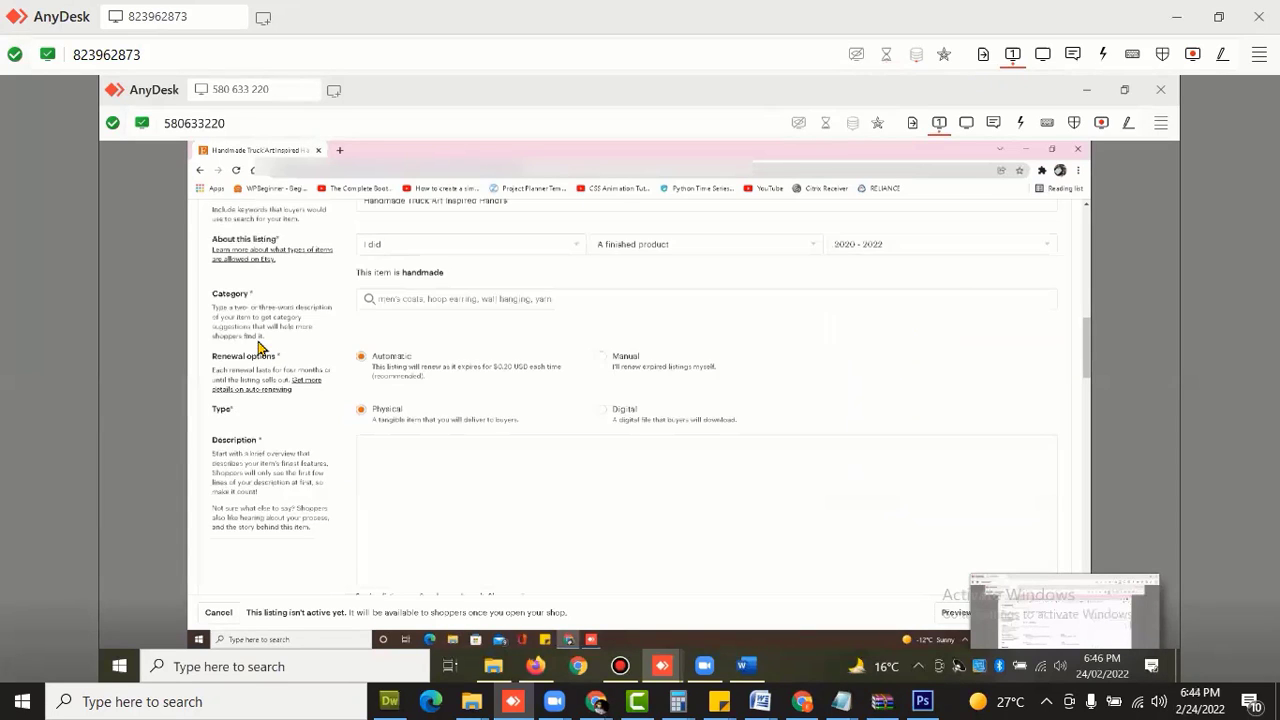
pyautogui.click(464, 308)
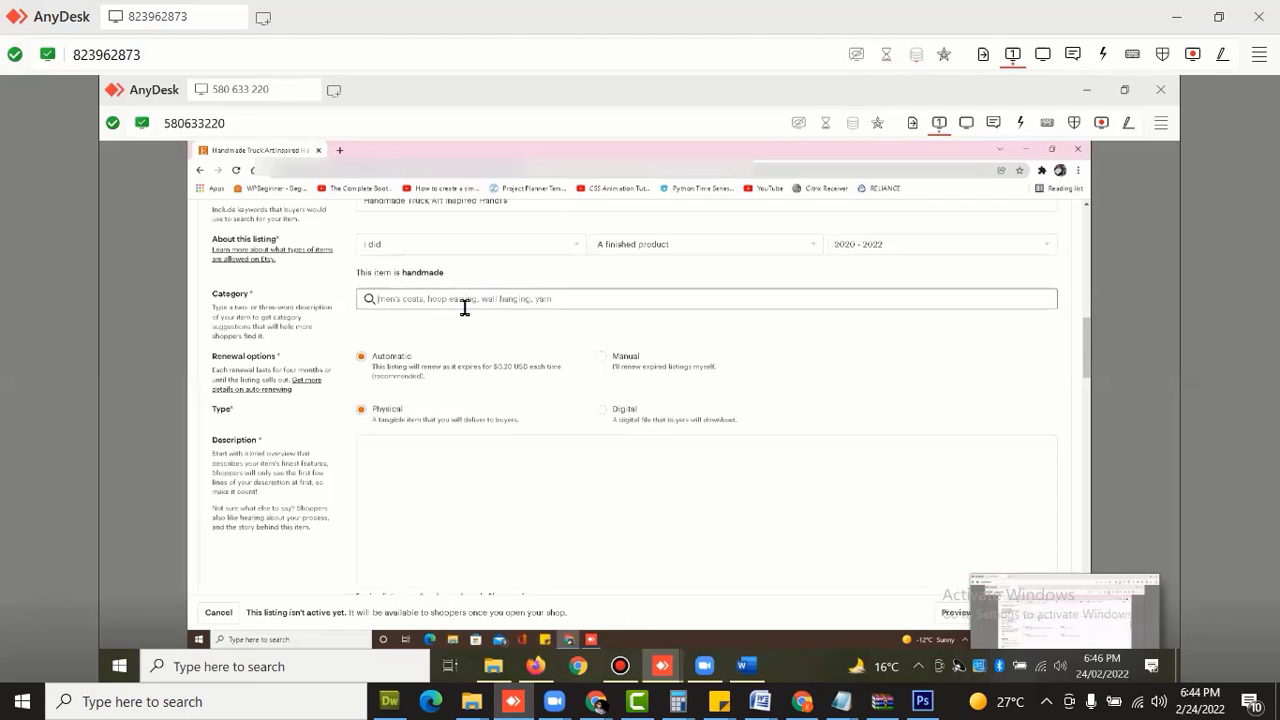
pyautogui.write('kitchen')
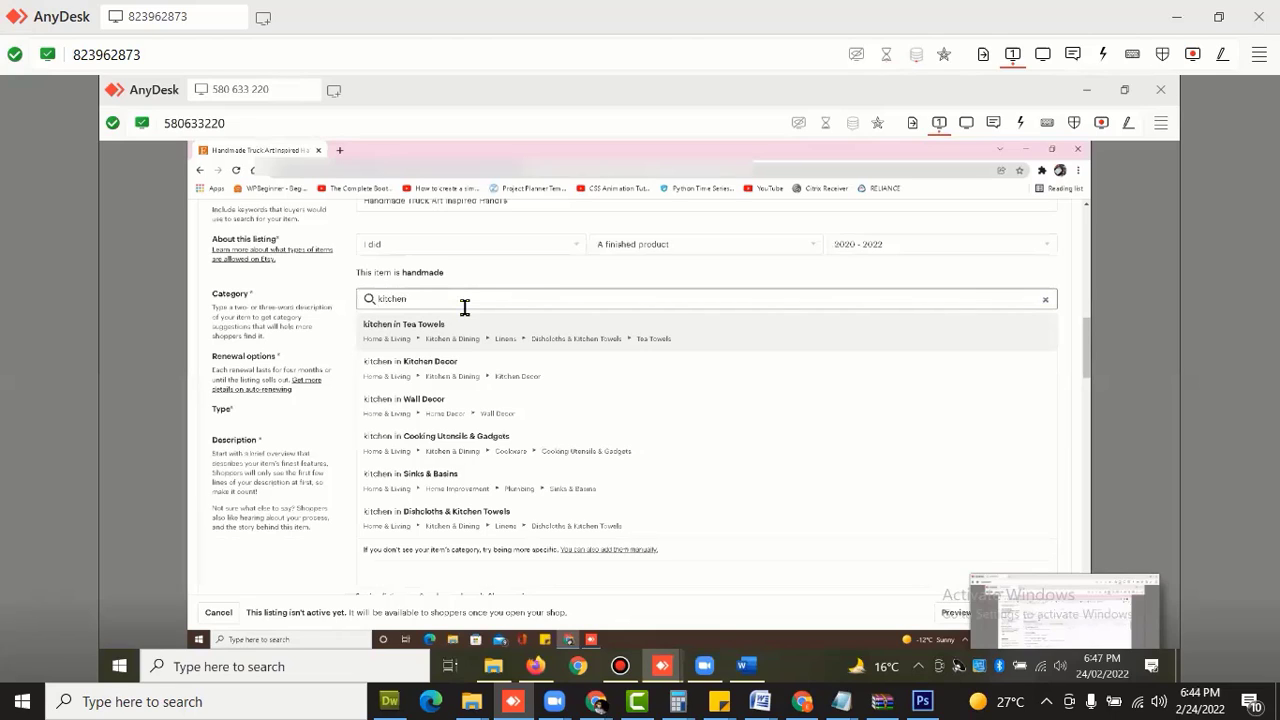
pyautogui.click(555, 385)
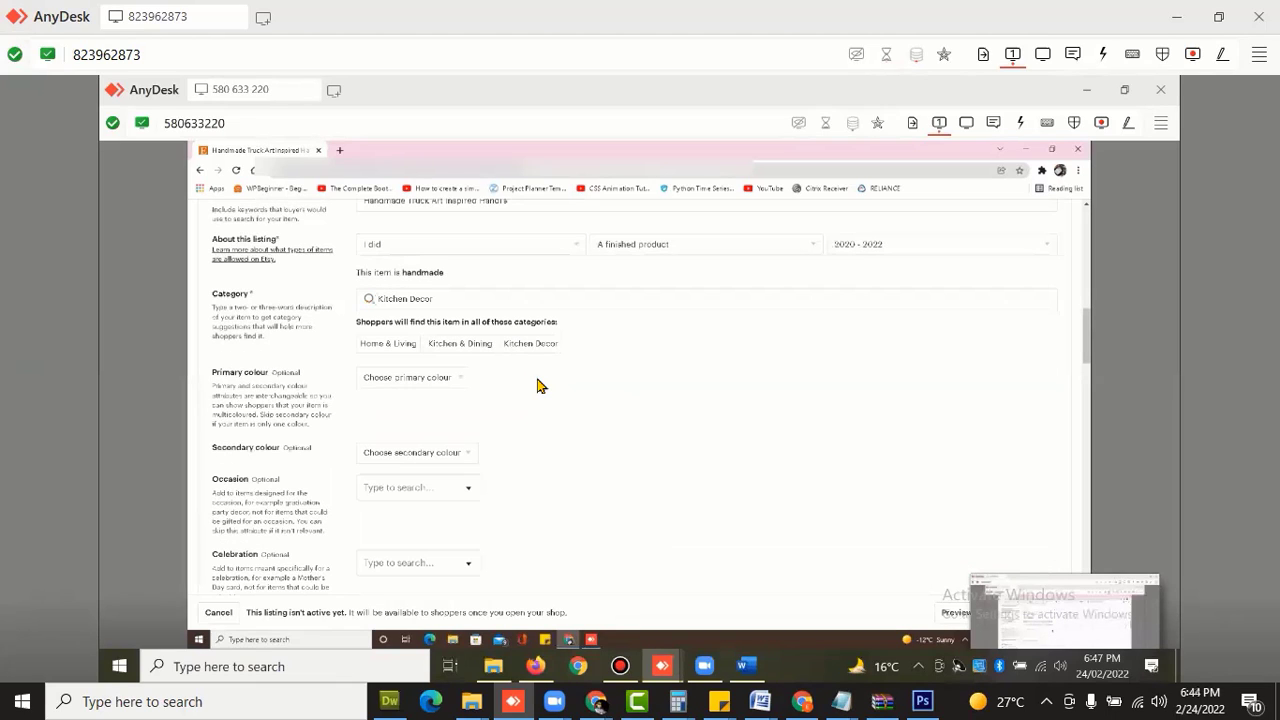
# Select Automatic as the renewal option for the listing, skipping the optional colour, occasion and celebration attributes.
pyautogui.scroll(-1, 537, 386)
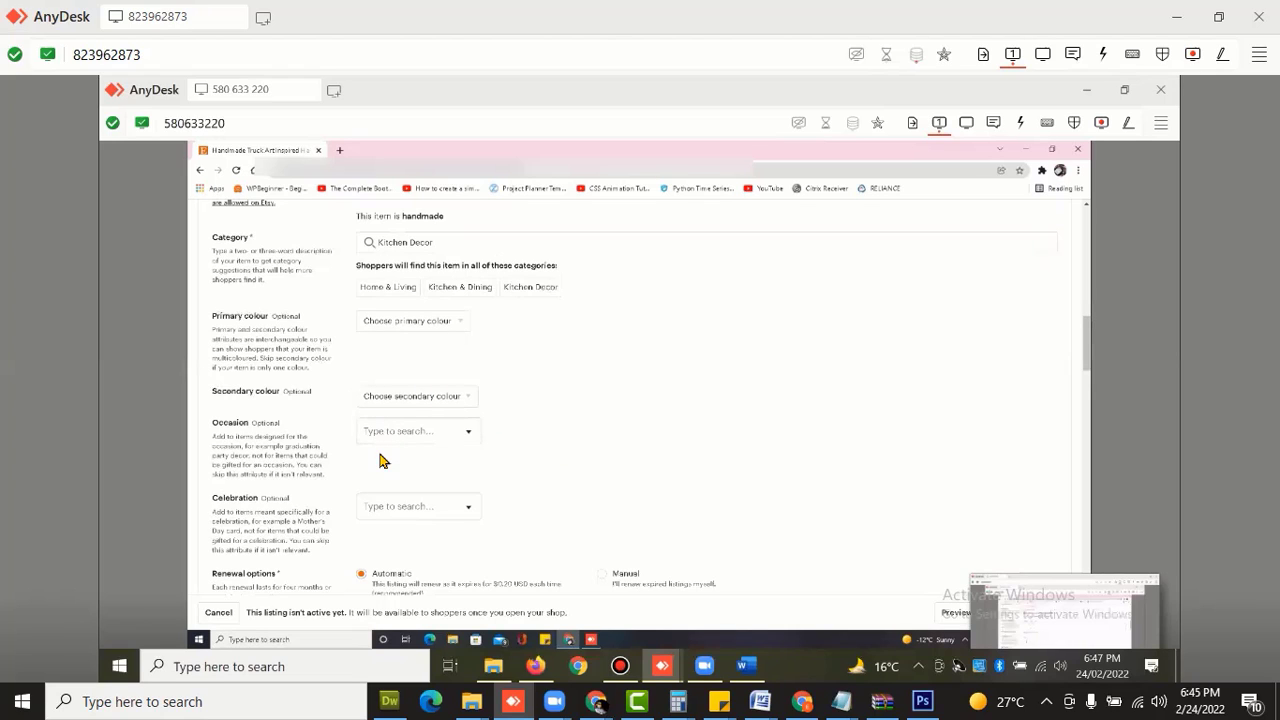
pyautogui.scroll(-3, 380, 460)
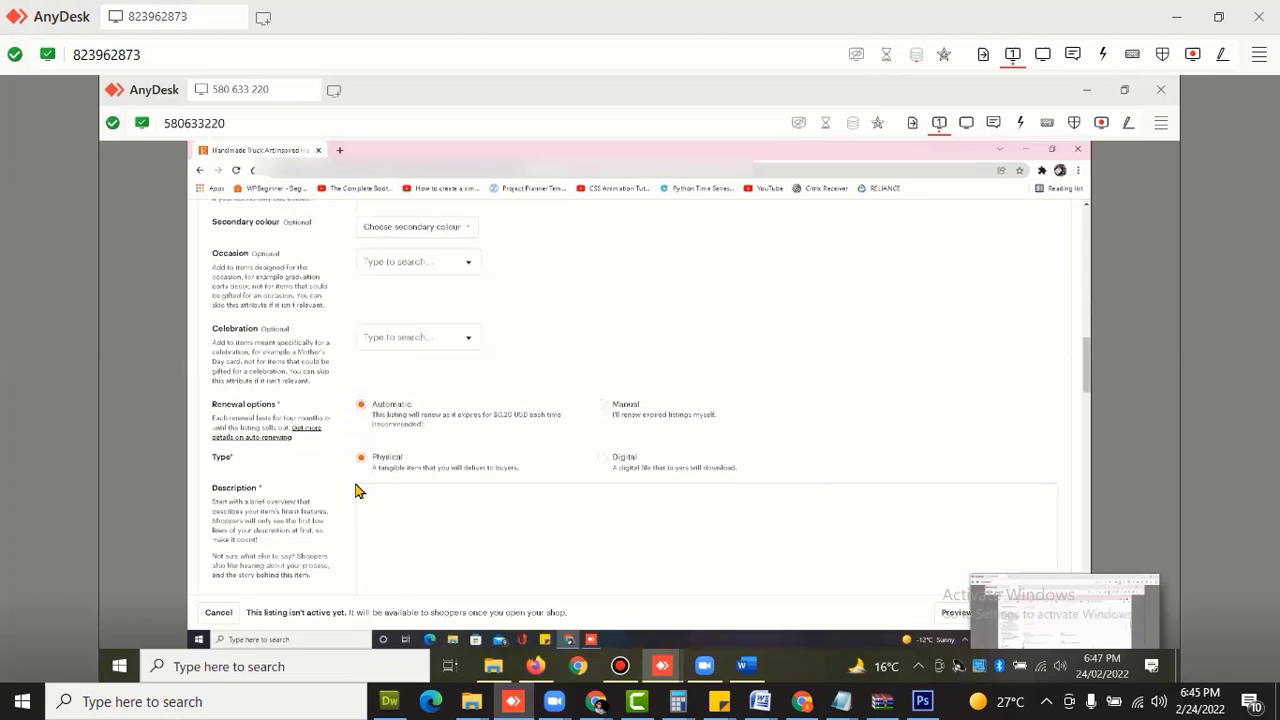
pyautogui.click(358, 399)
# Try the Digital listing type, look over its pricing and Digital files sections, and set the type back to Physical.
pyautogui.scroll(-1, 300, 400)
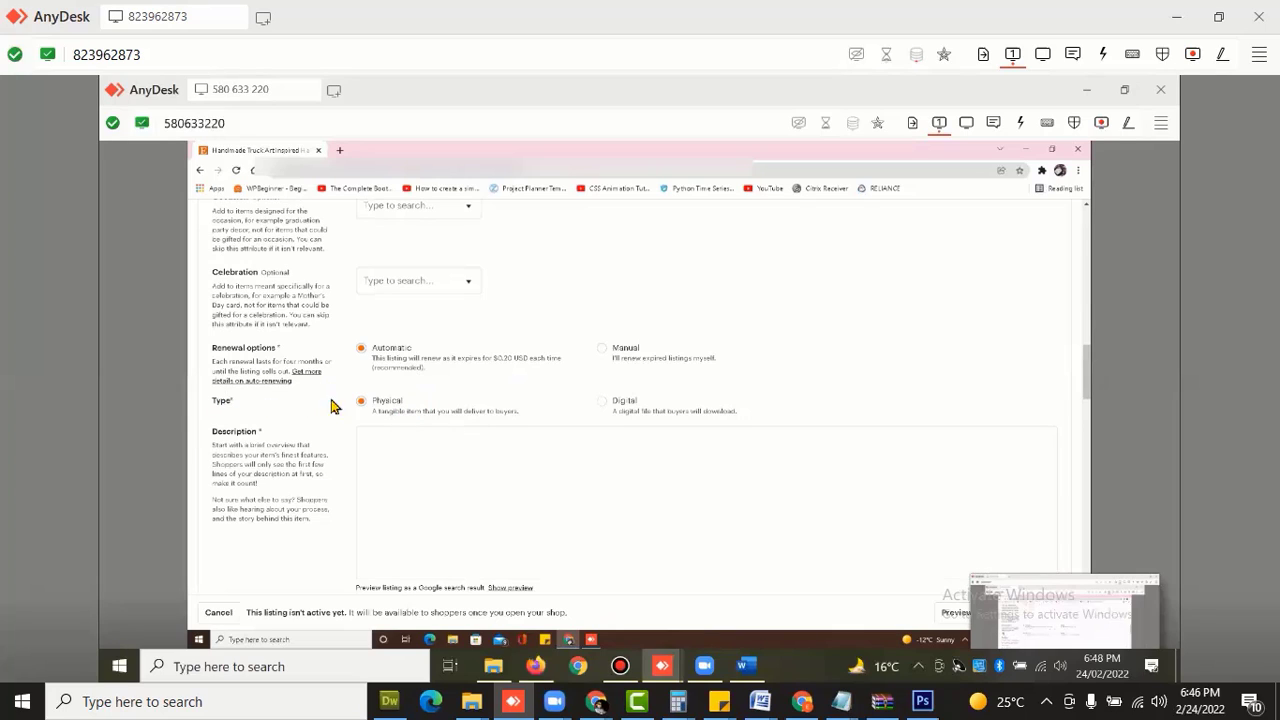
pyautogui.click(605, 410)
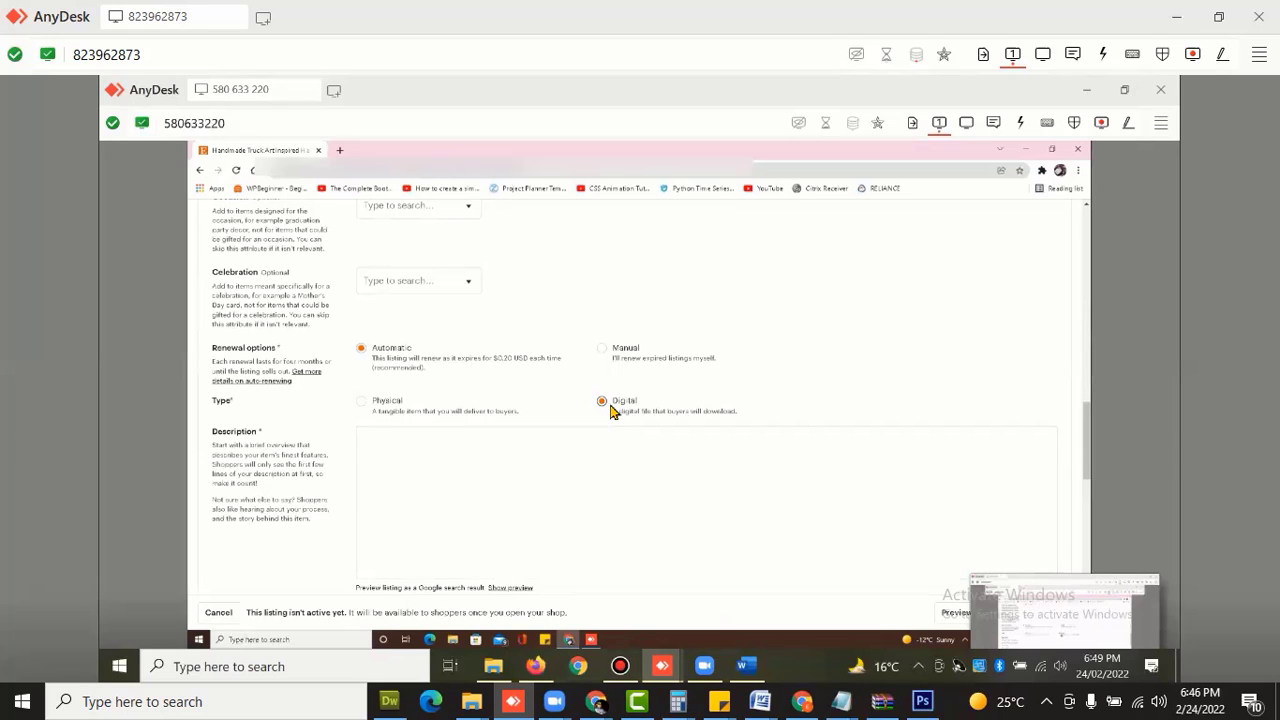
pyautogui.scroll(-5, 506, 420)
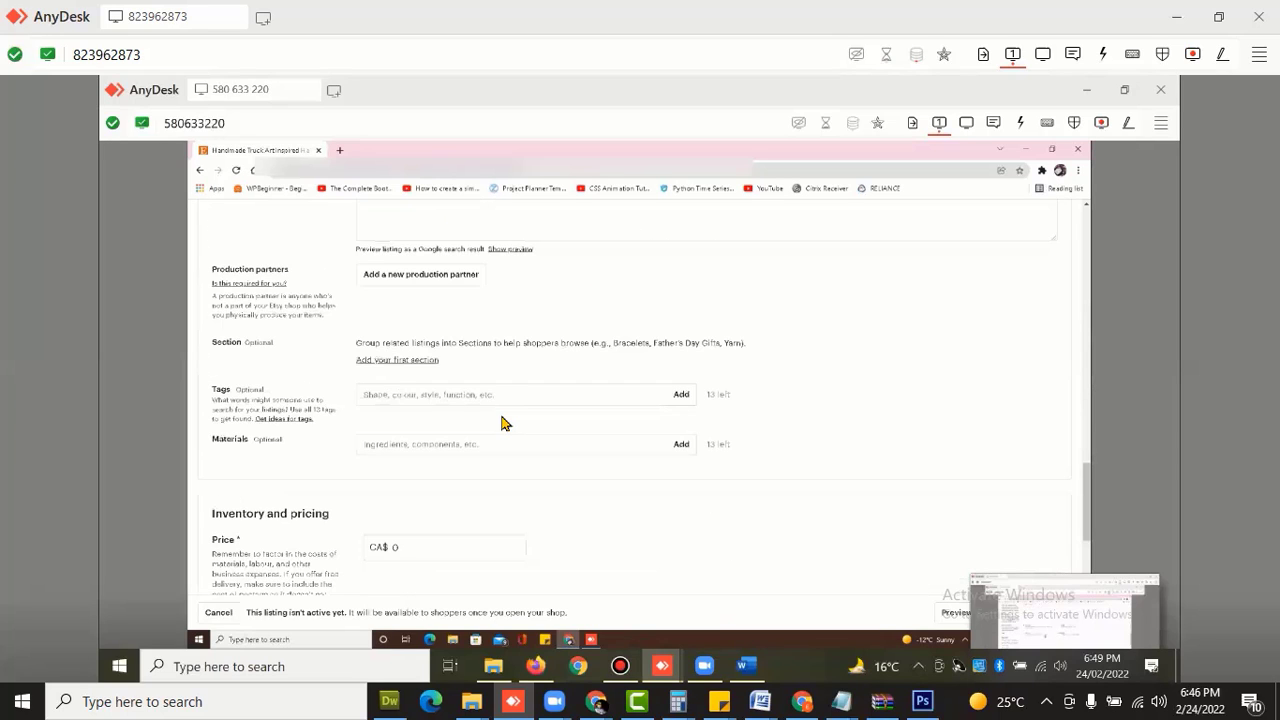
pyautogui.scroll(-5, 490, 423)
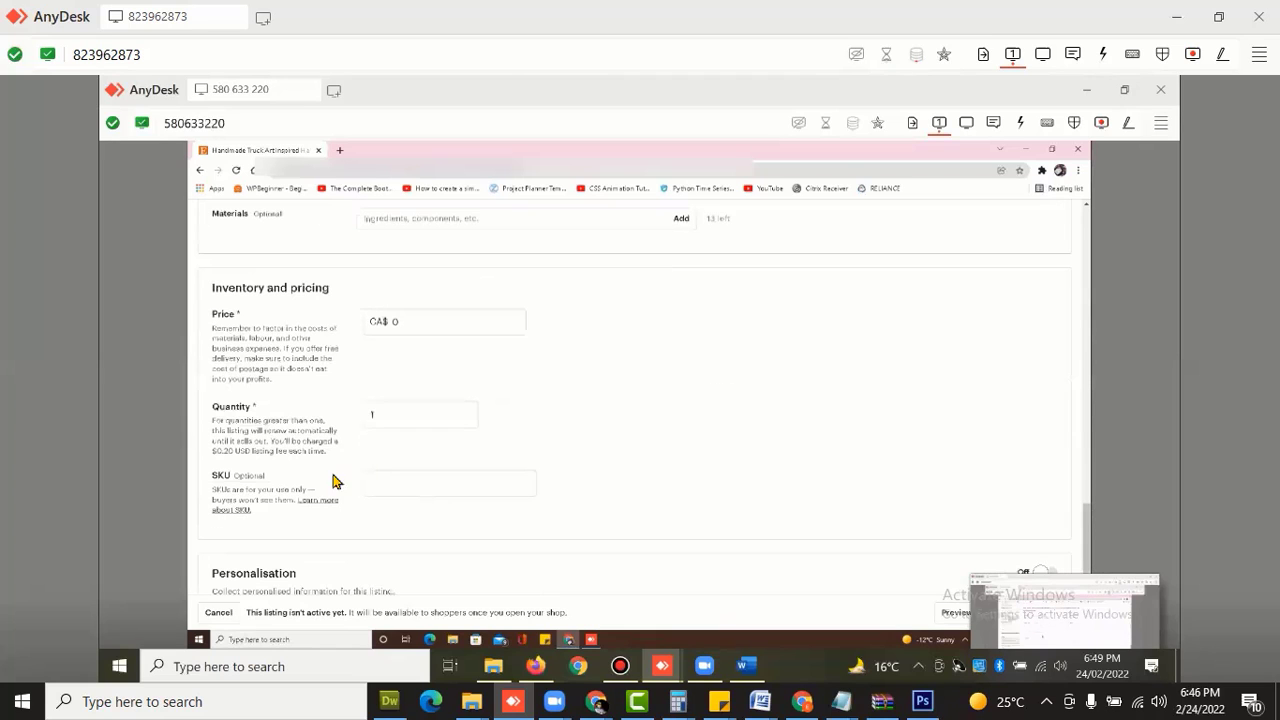
pyautogui.scroll(-3, 334, 500)
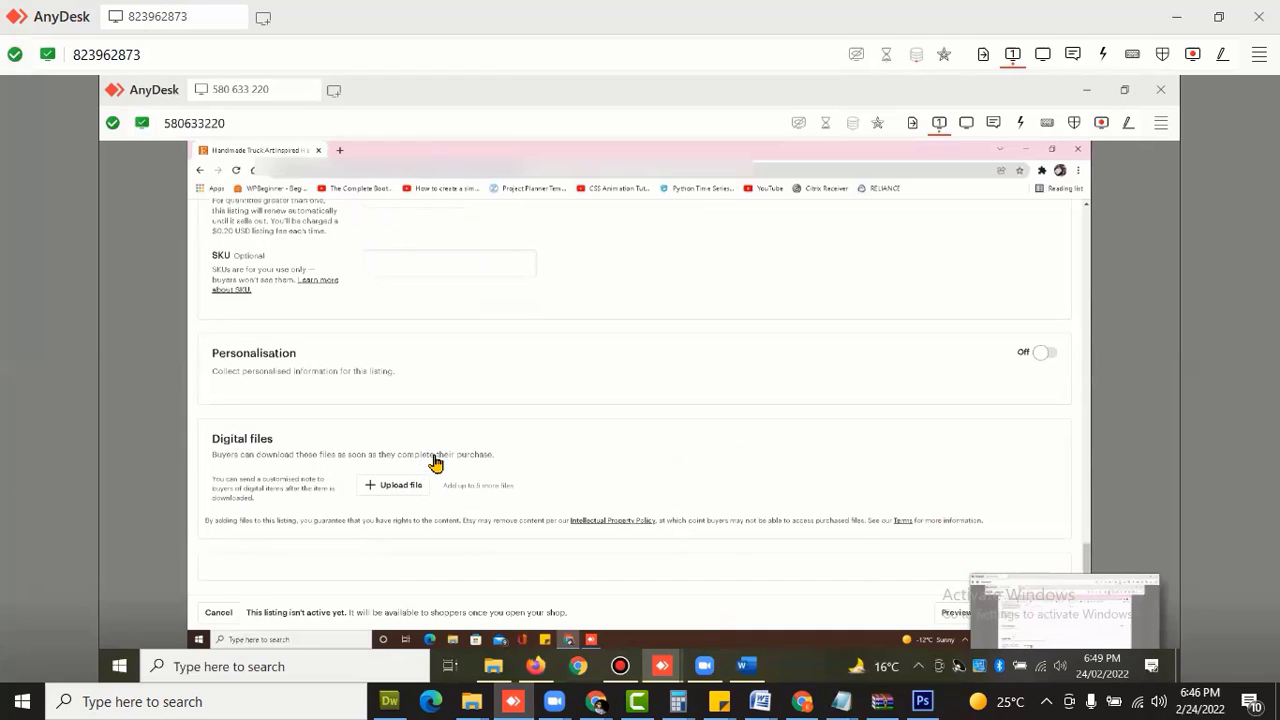
pyautogui.scroll(5, 451, 457)
pyautogui.scroll(1, 451, 457)
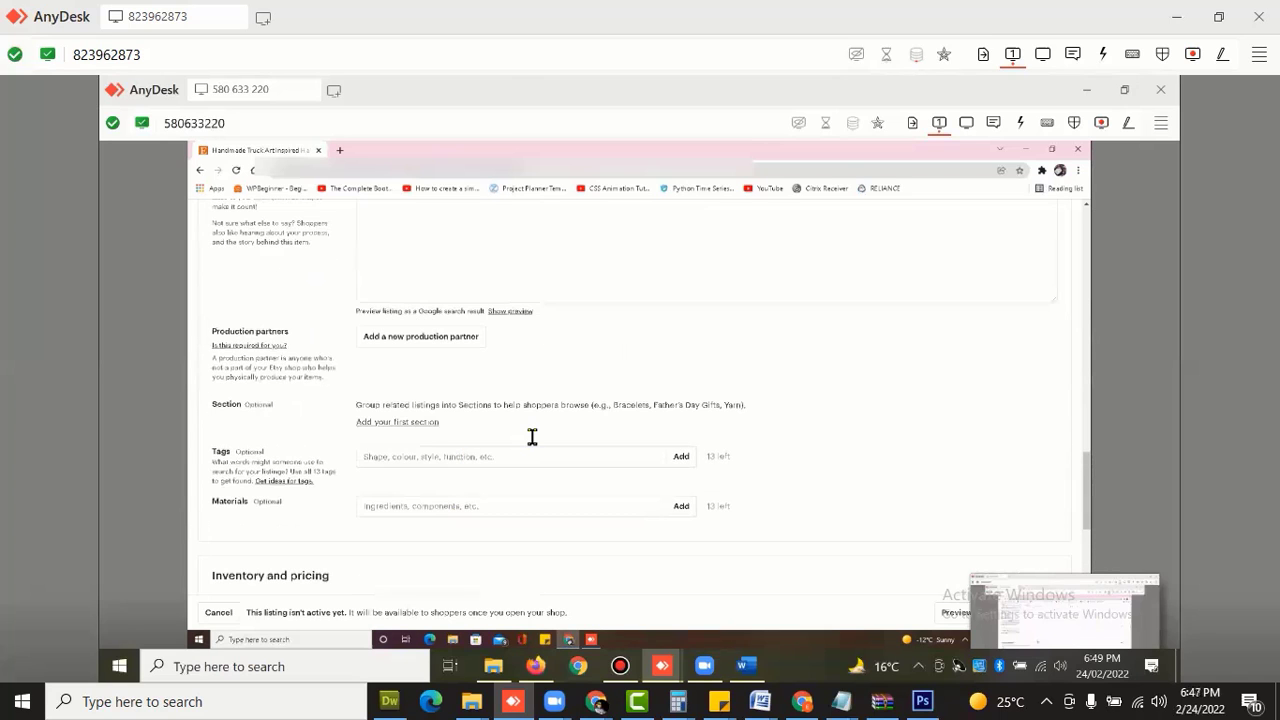
pyautogui.scroll(2, 534, 446)
pyautogui.scroll(2, 560, 420)
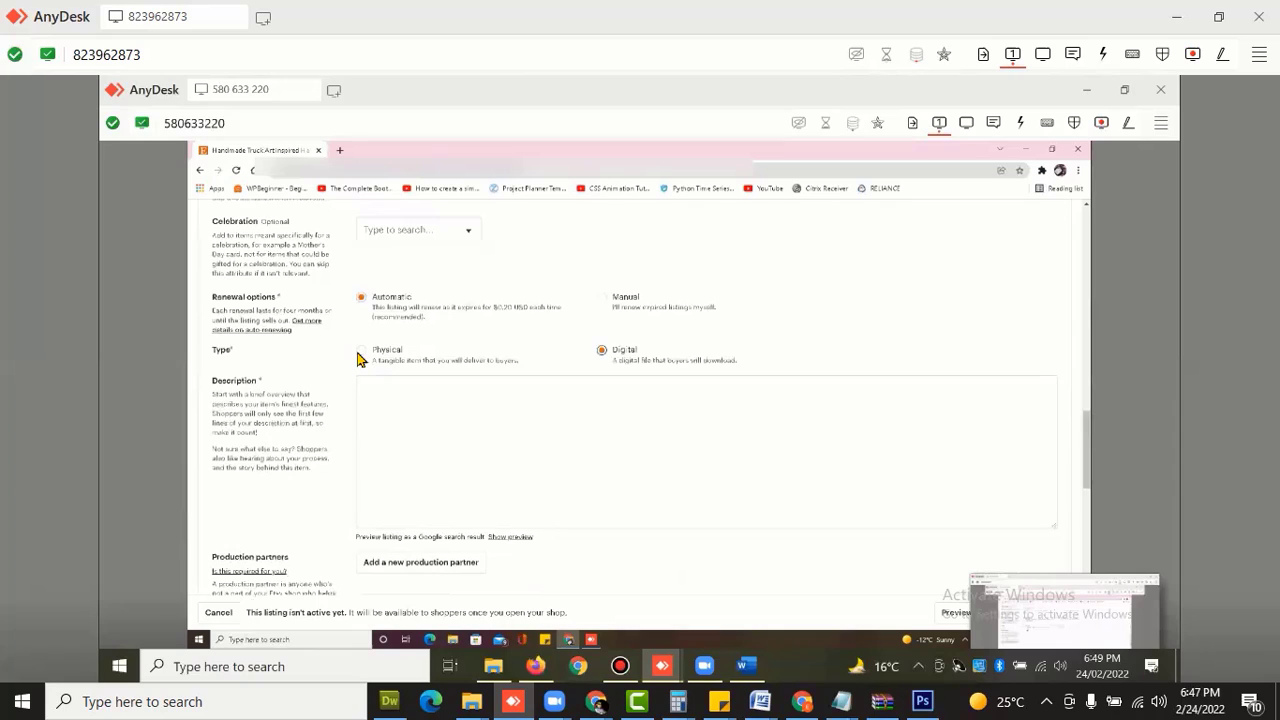
pyautogui.click(358, 351)
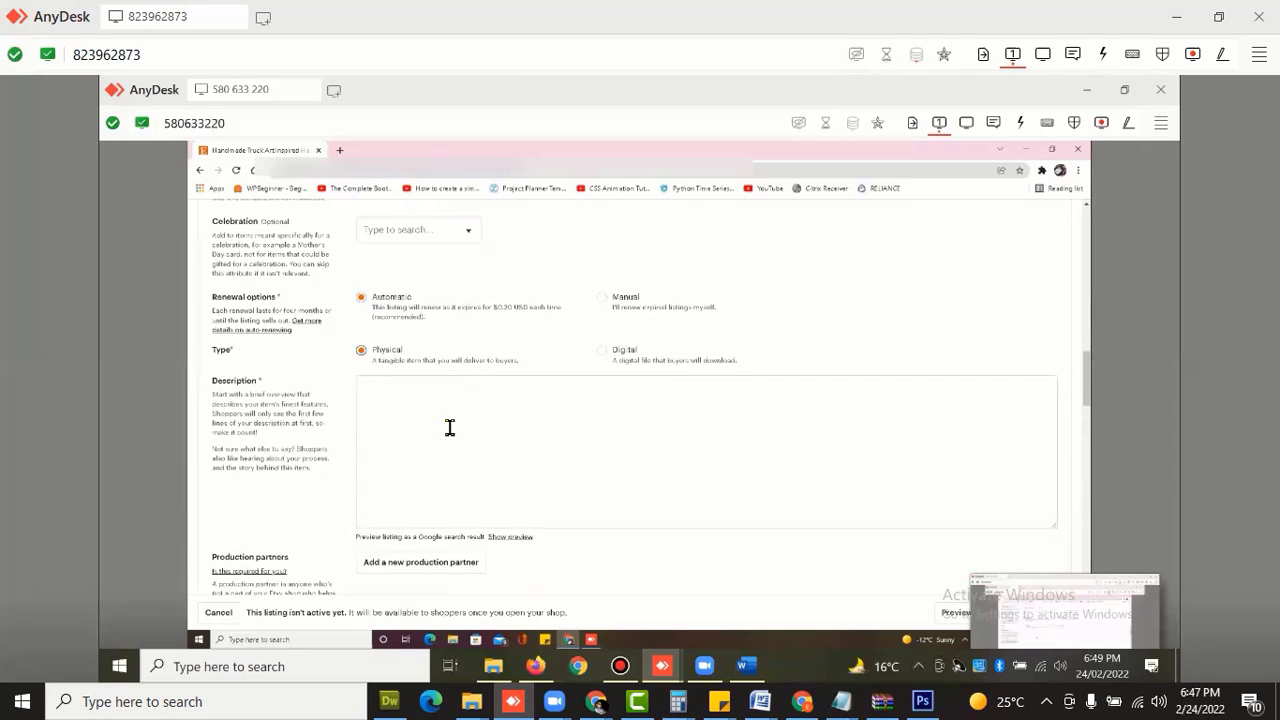
# Switch to the Word document with the listing text and copy the two description paragraphs below its title line.
pyautogui.click(449, 427)
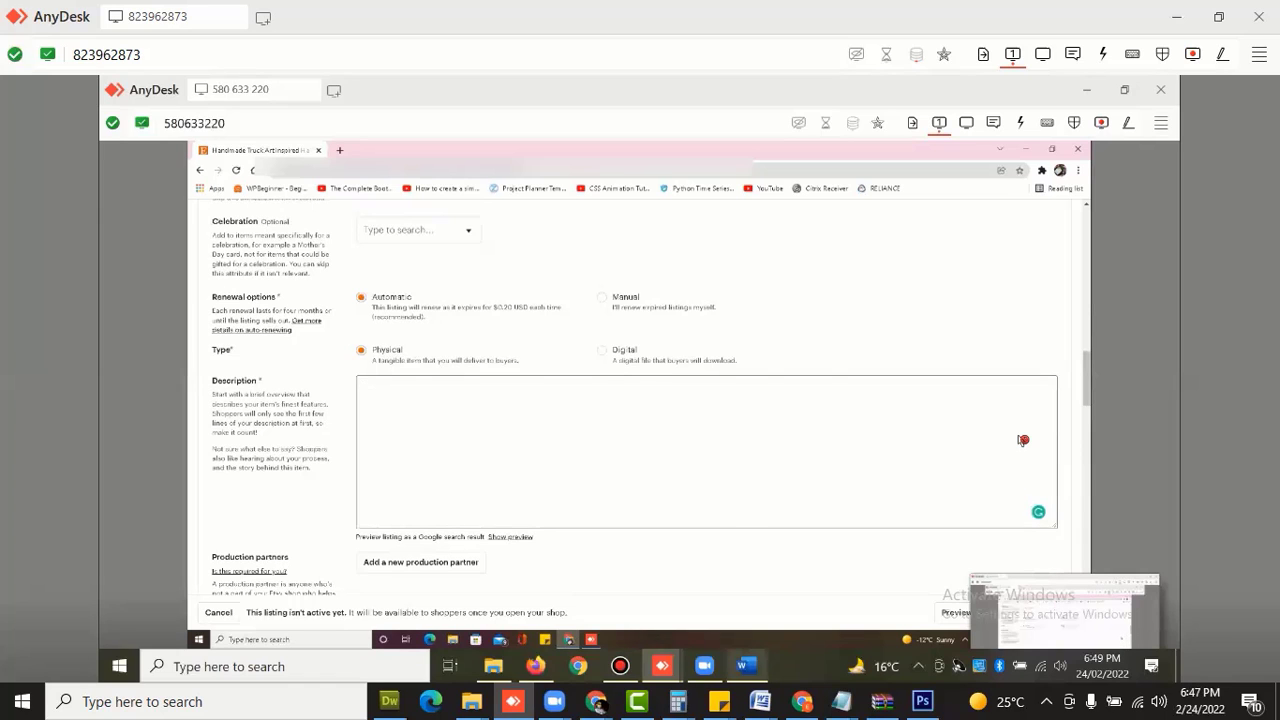
pyautogui.hotkey('alt', 'Tab')
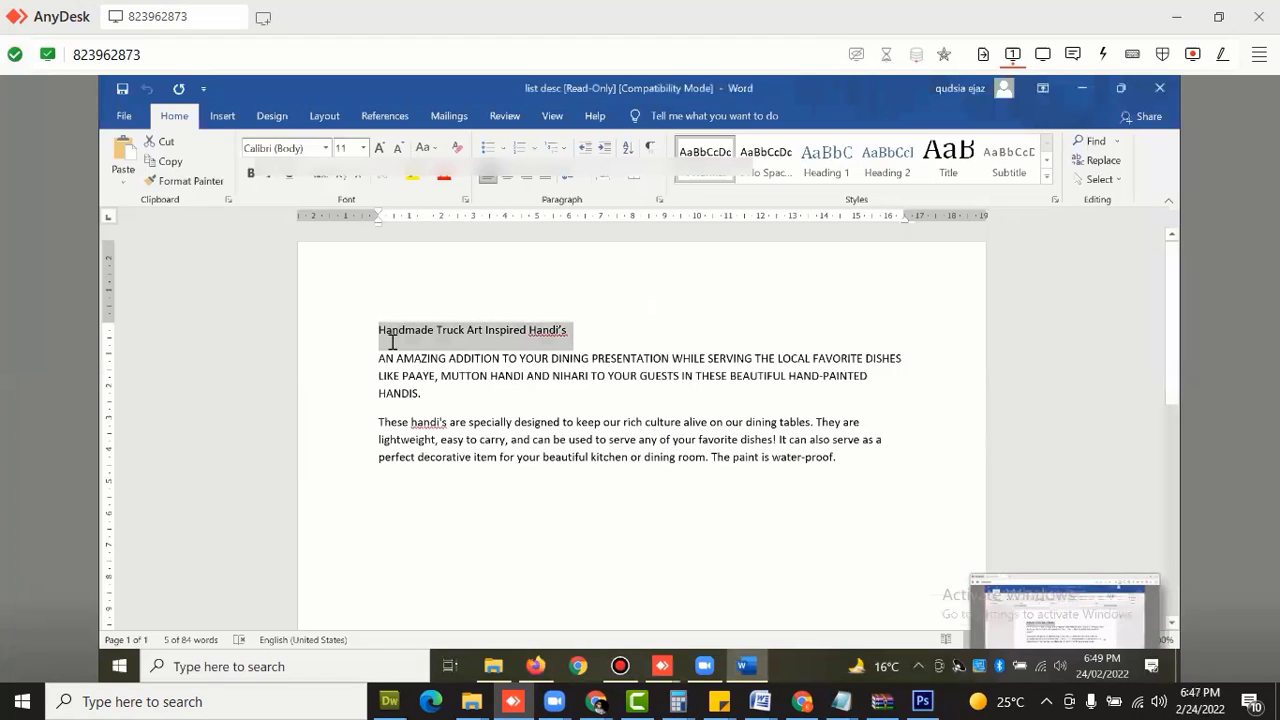
pyautogui.click(379, 357)
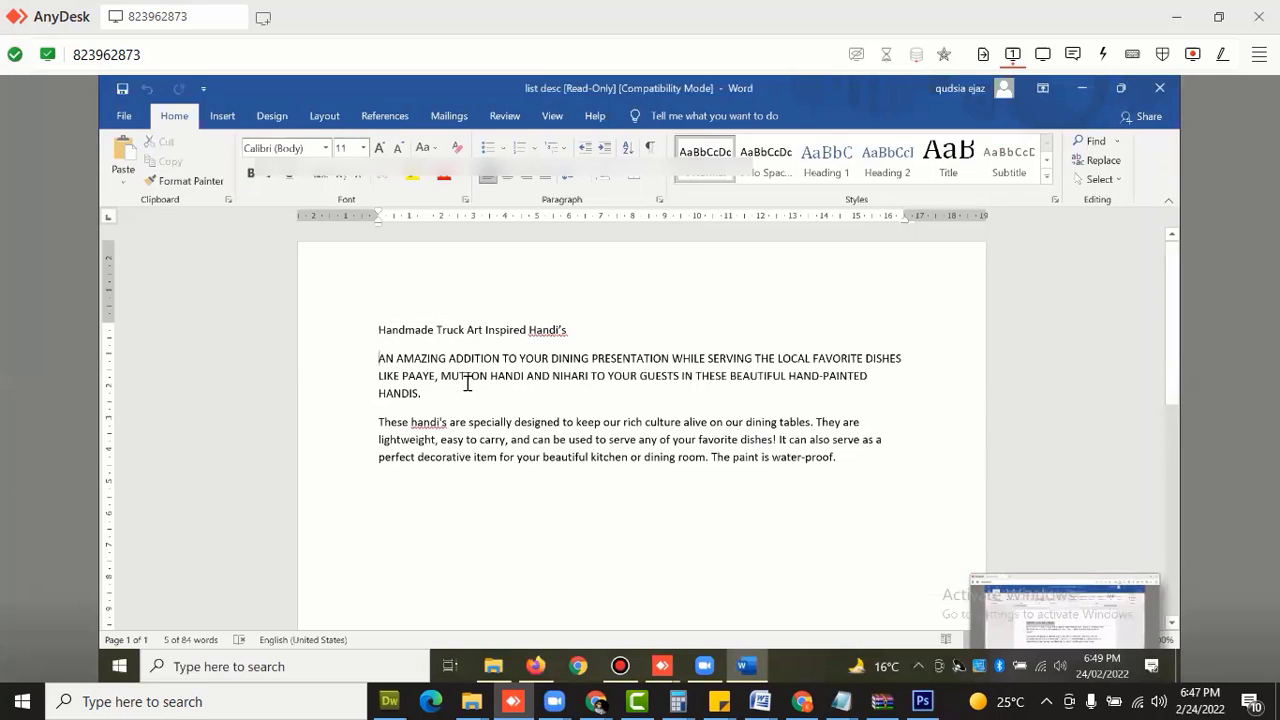
pyautogui.keyDown('shift'); pyautogui.click(866, 457); pyautogui.keyUp('shift')
pyautogui.hotkey('ctrl', 'c')
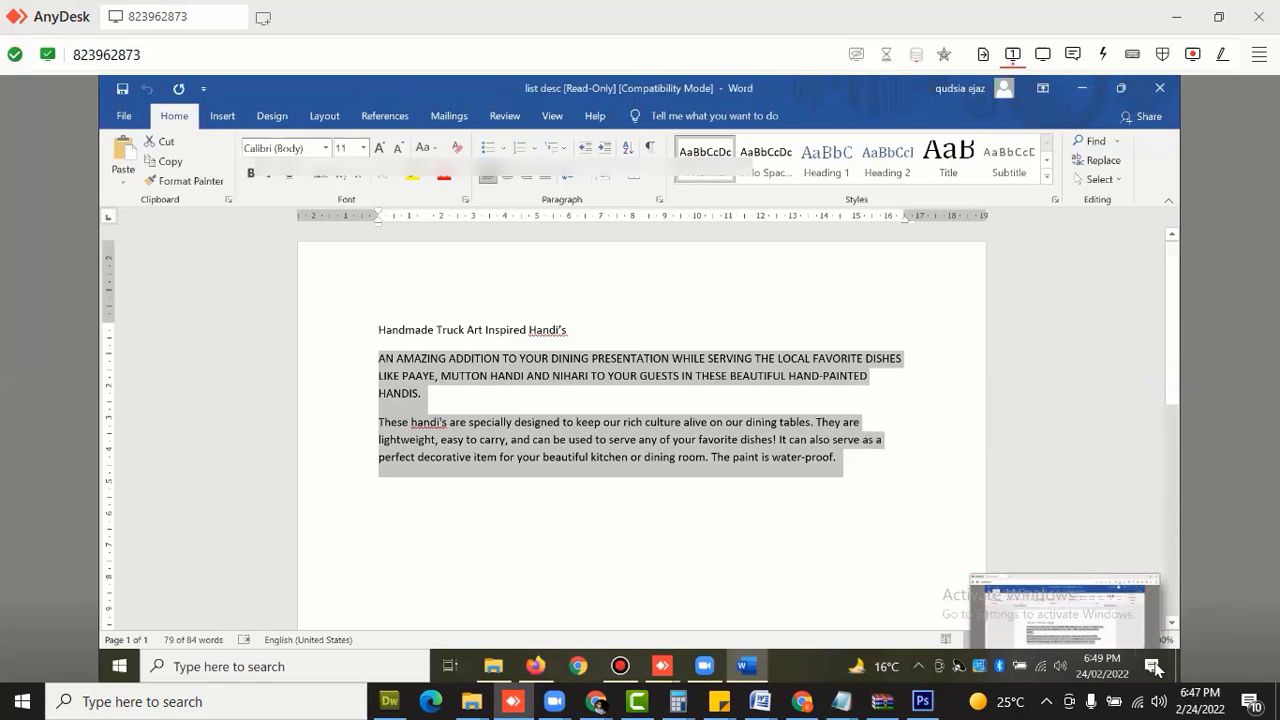
# Return to the Etsy listing, paste the copied paragraphs into the Description and separate them with a blank line.
pyautogui.hotkey('alt', 'Tab')
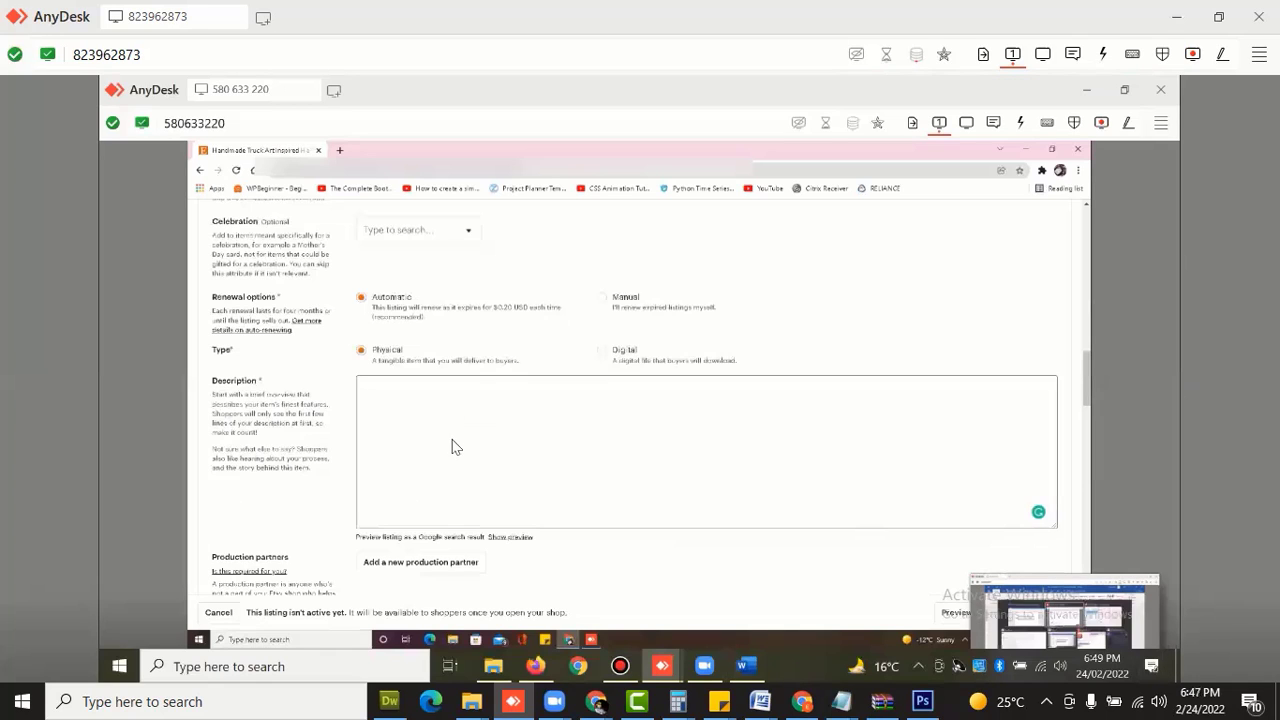
pyautogui.click(452, 444)
pyautogui.hotkey('ctrl', 'v')
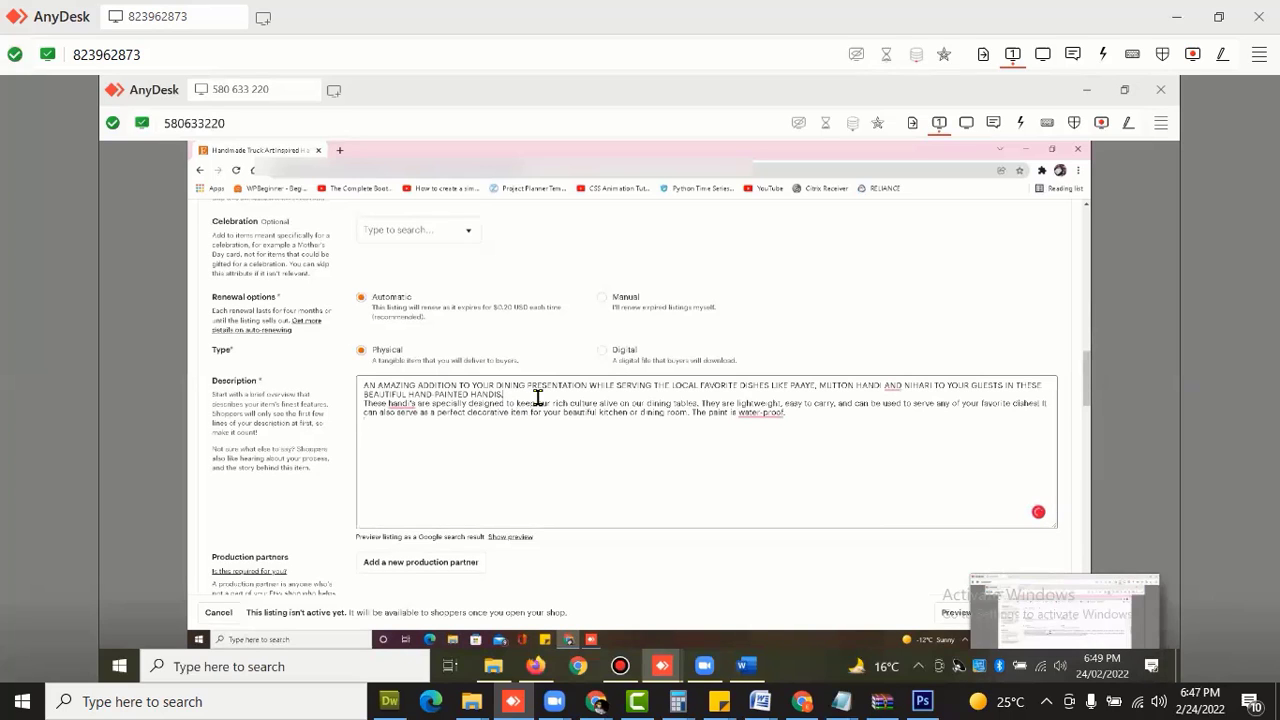
pyautogui.press('Return')
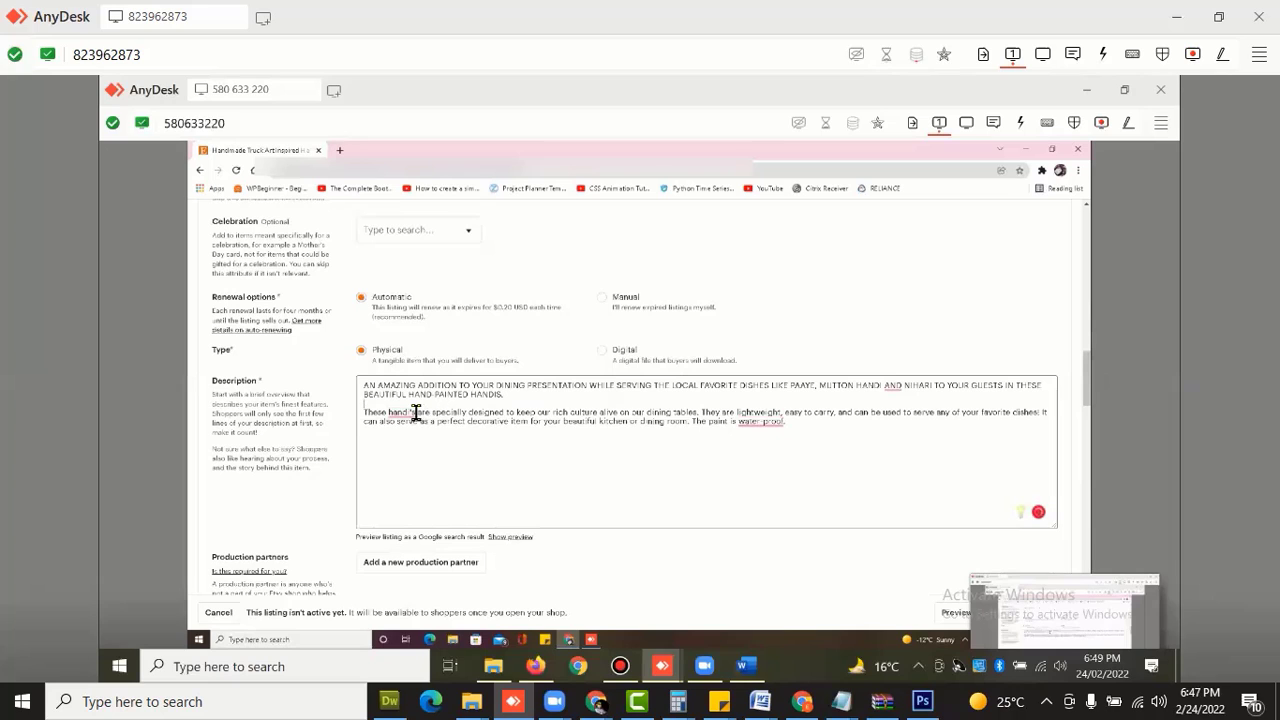
# Start a new production partner for the listing, entering the partner's name and choosing Canada as the location.
pyautogui.scroll(-3, 415, 413)
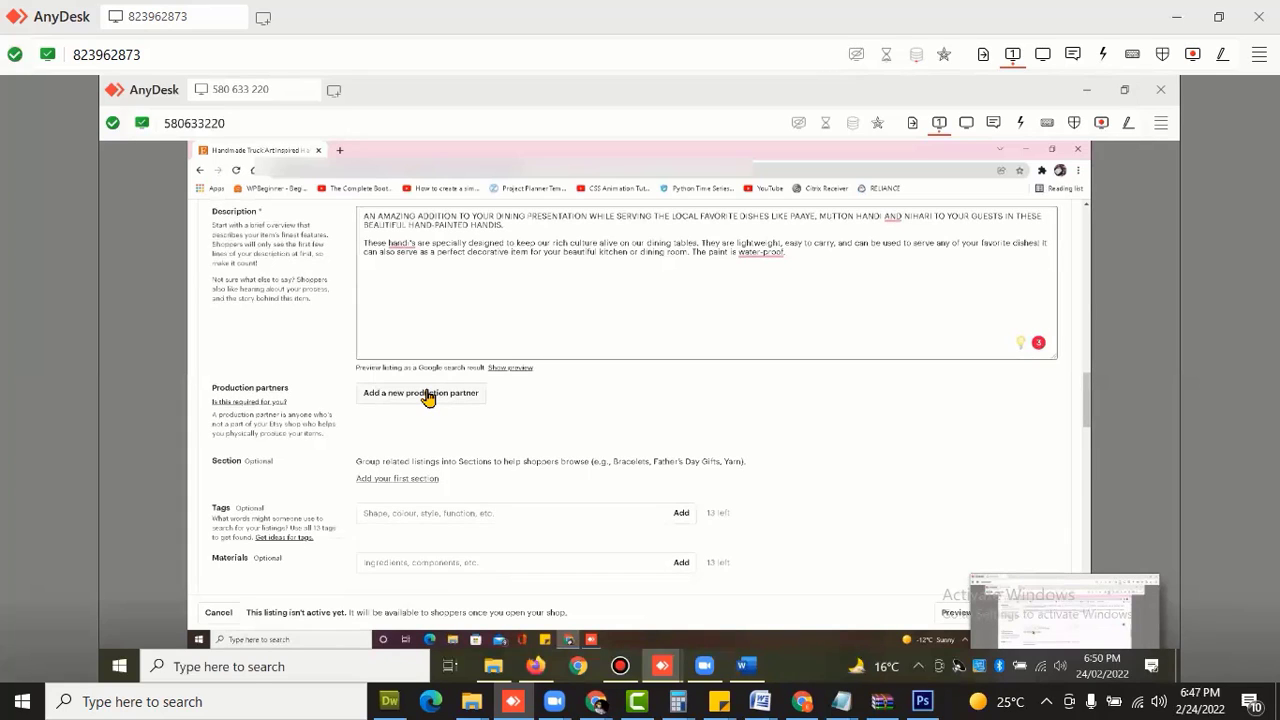
pyautogui.click(427, 394)
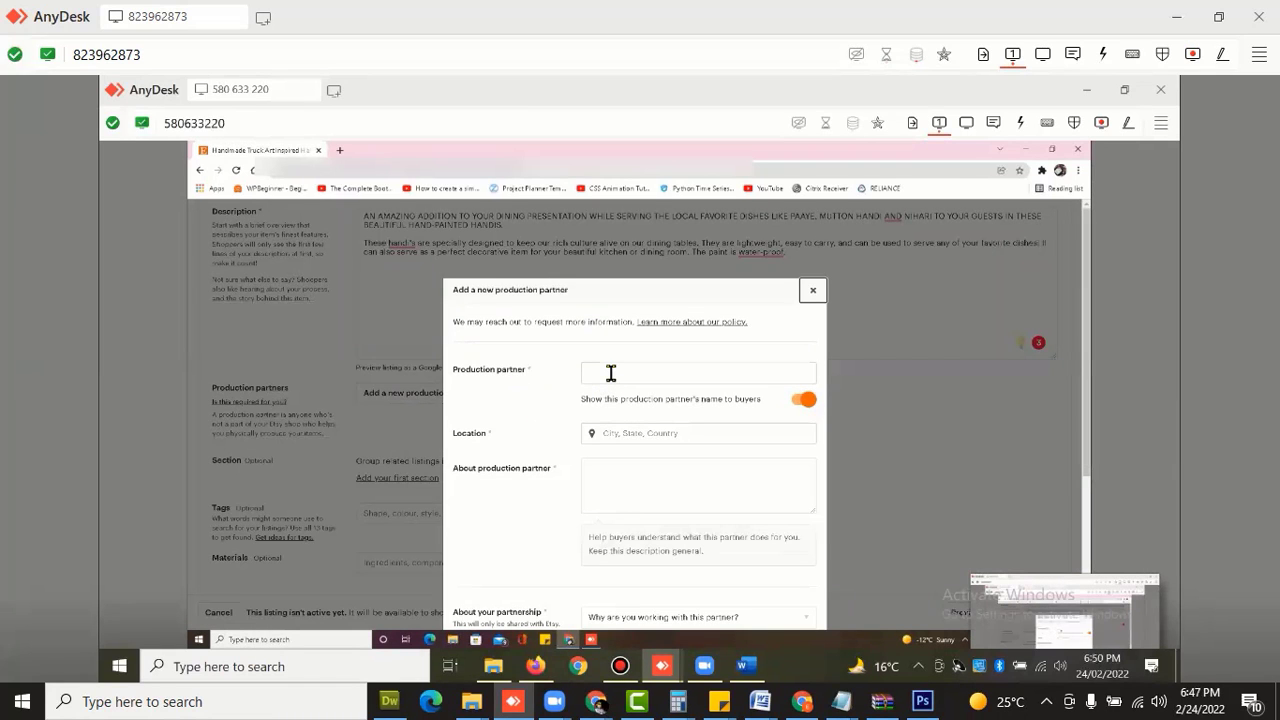
pyautogui.click(610, 372)
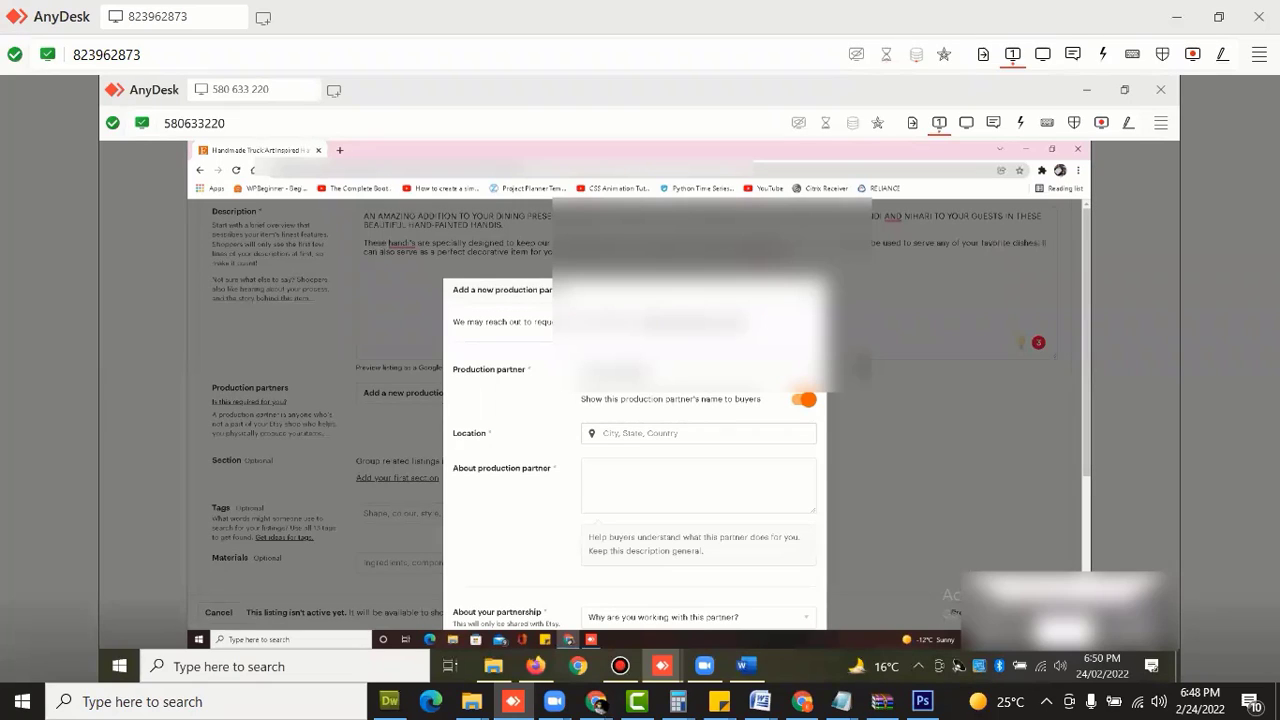
pyautogui.click(667, 432)
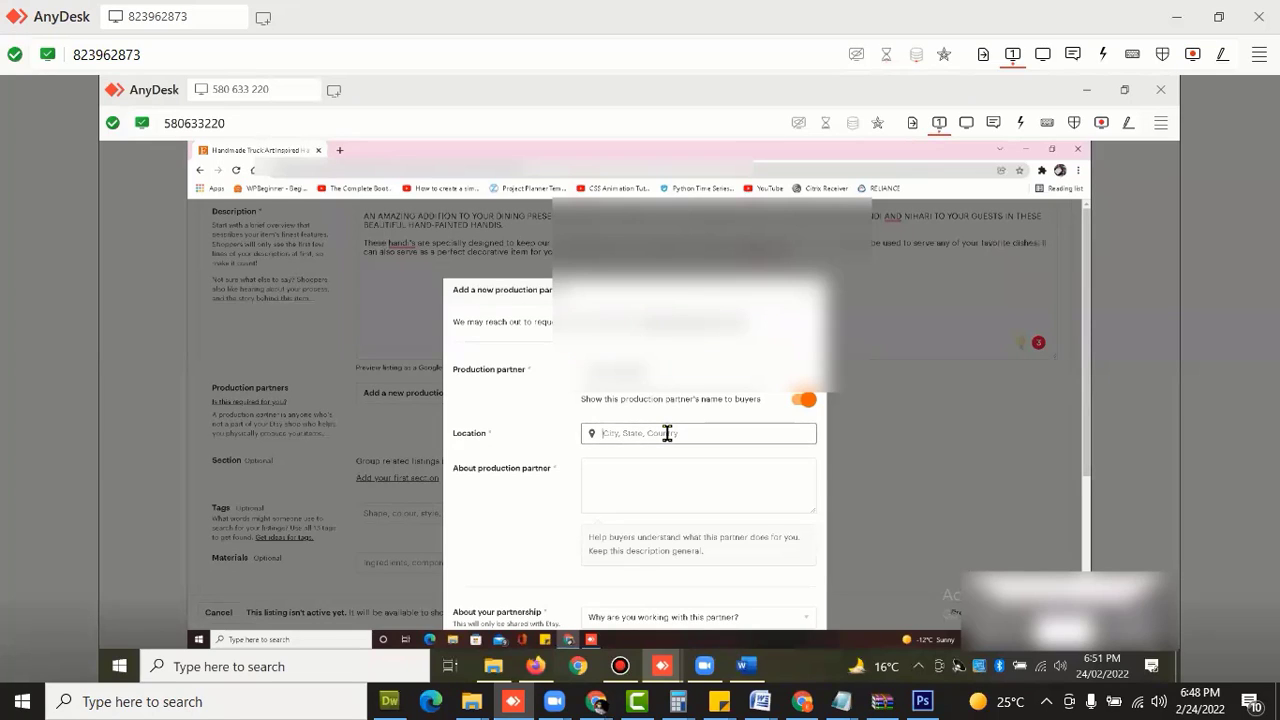
pyautogui.write('can')
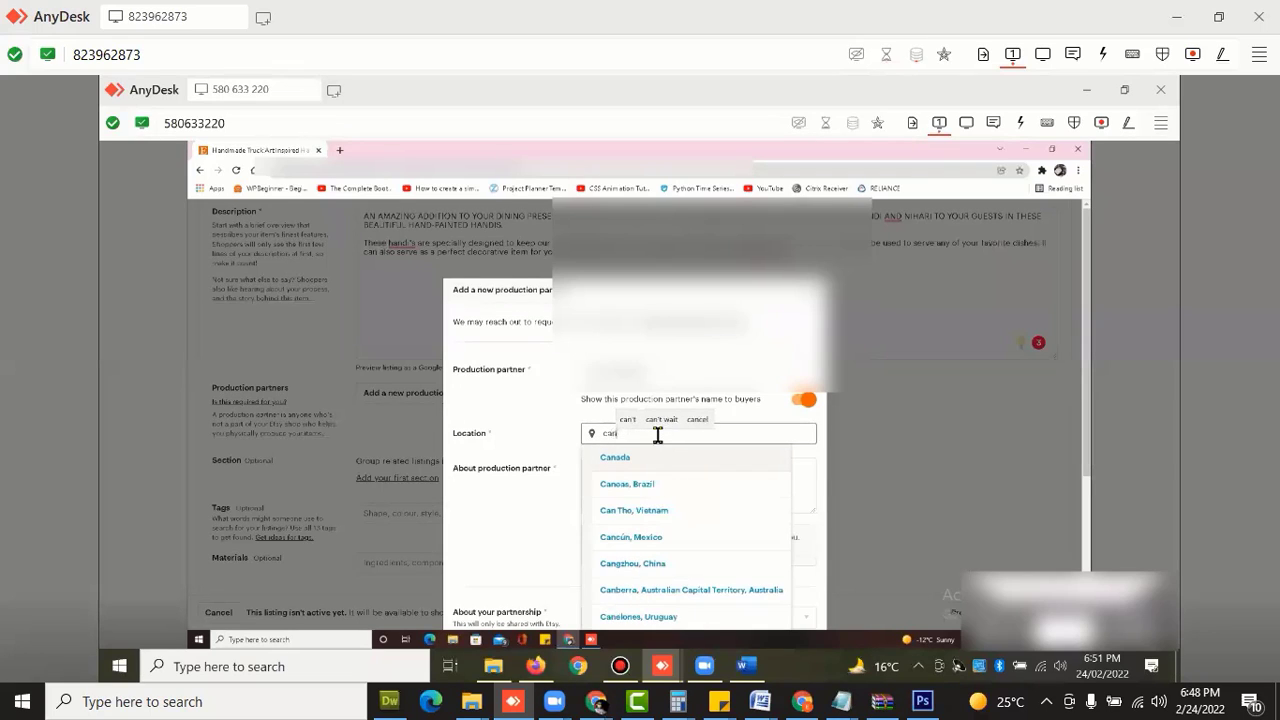
pyautogui.click(664, 458)
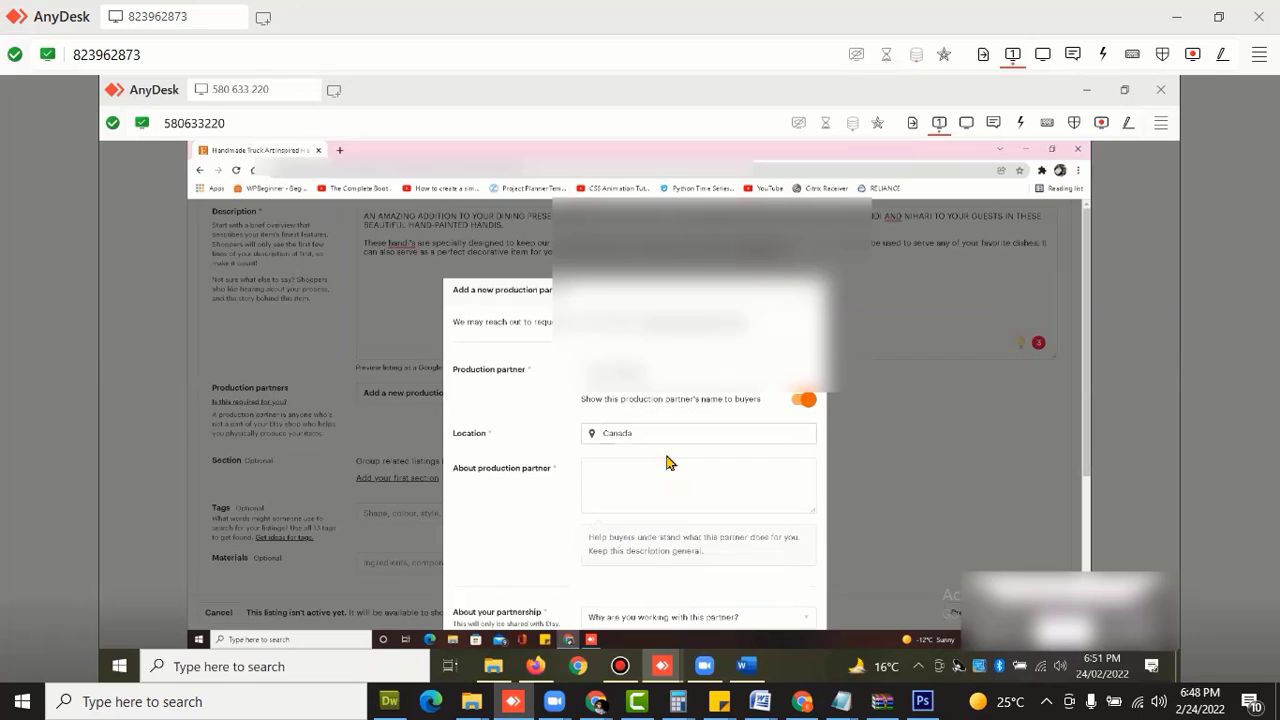
# Enter "N/A" as the description about the production partner.
pyautogui.scroll(-1, 651, 480)
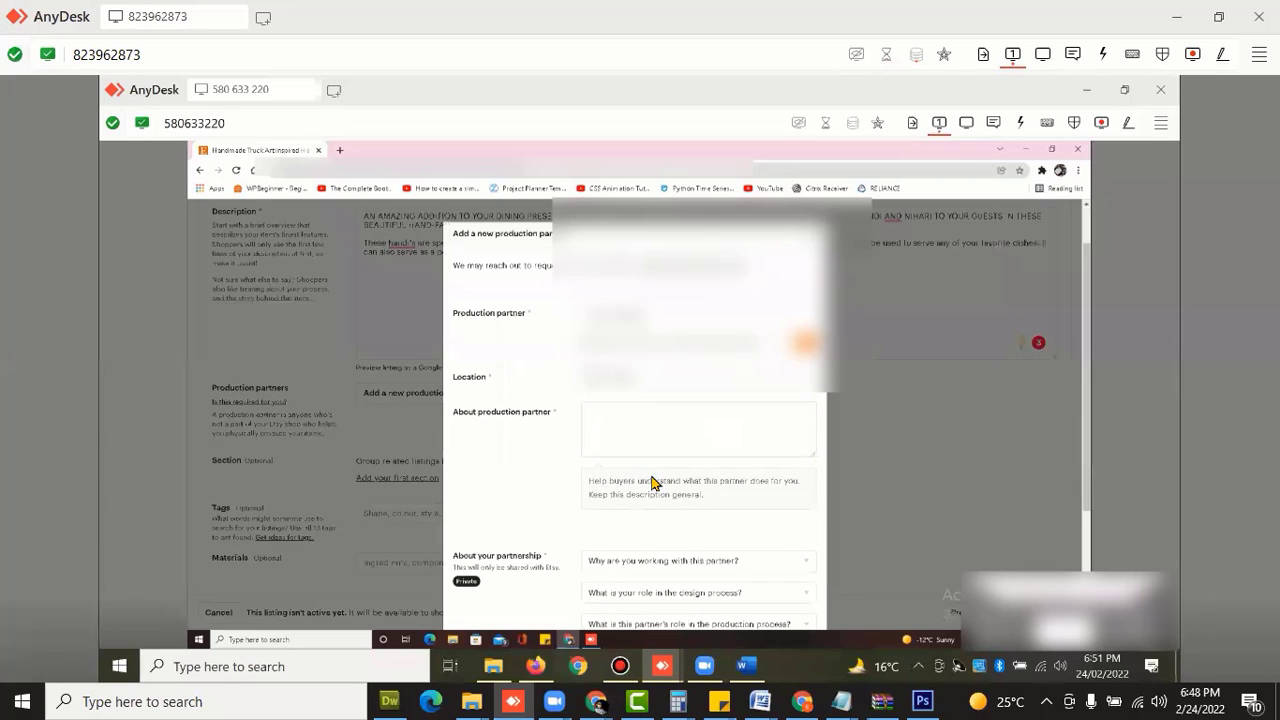
pyautogui.click(638, 441)
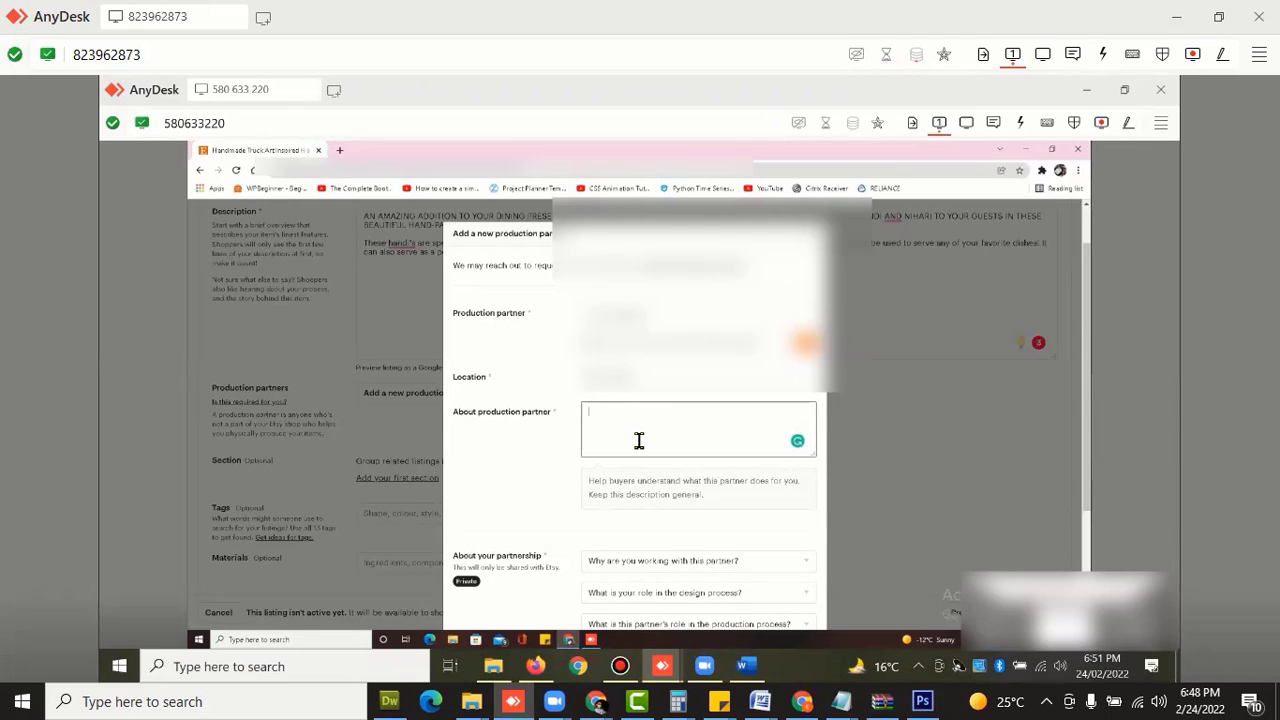
pyautogui.write('N/A')
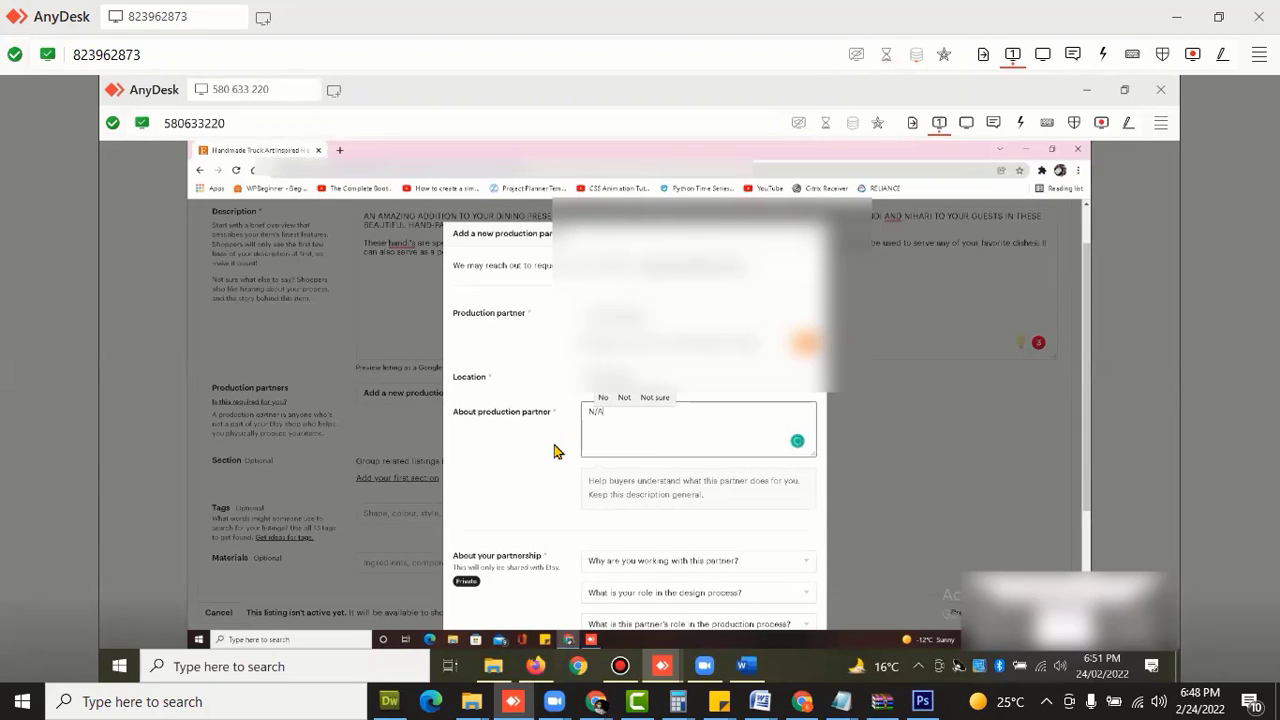
# Answer the partnership questions with "I have outgrown my current production space", "I design everything myself" and "They create a finished product, then I add branding and packaging".
pyautogui.scroll(-3, 557, 452)
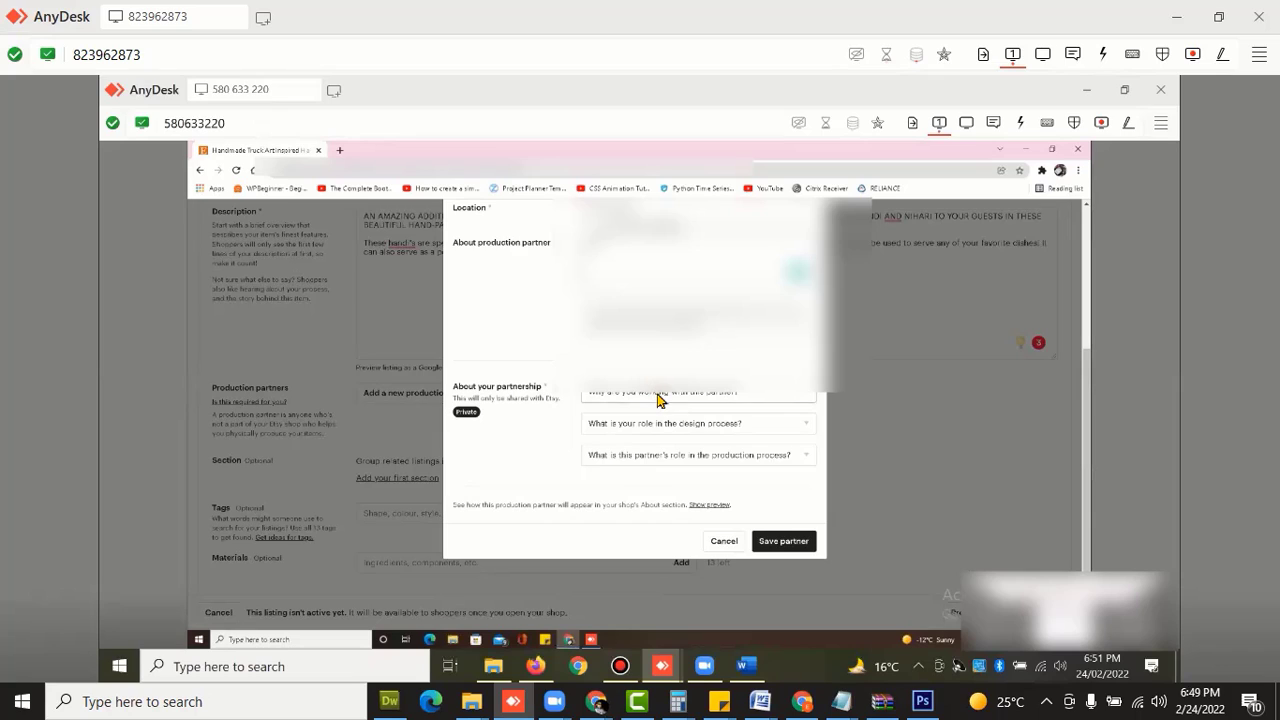
pyautogui.click(658, 399)
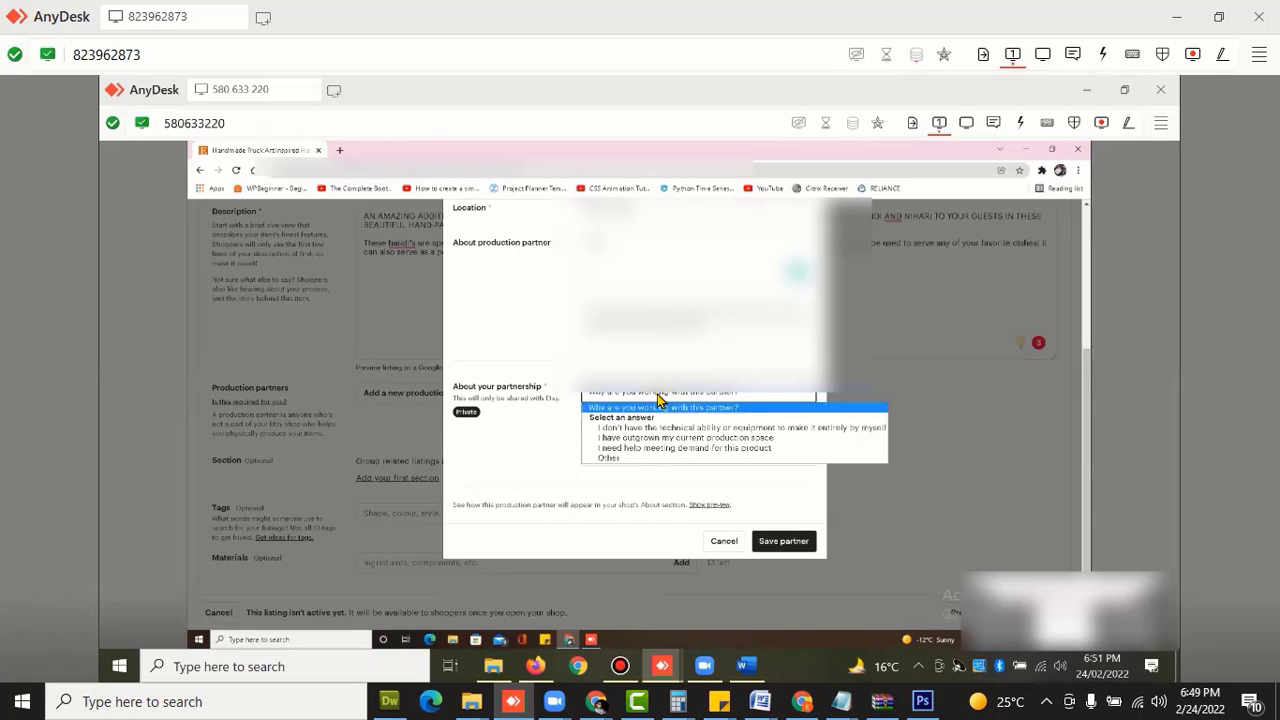
pyautogui.click(607, 438)
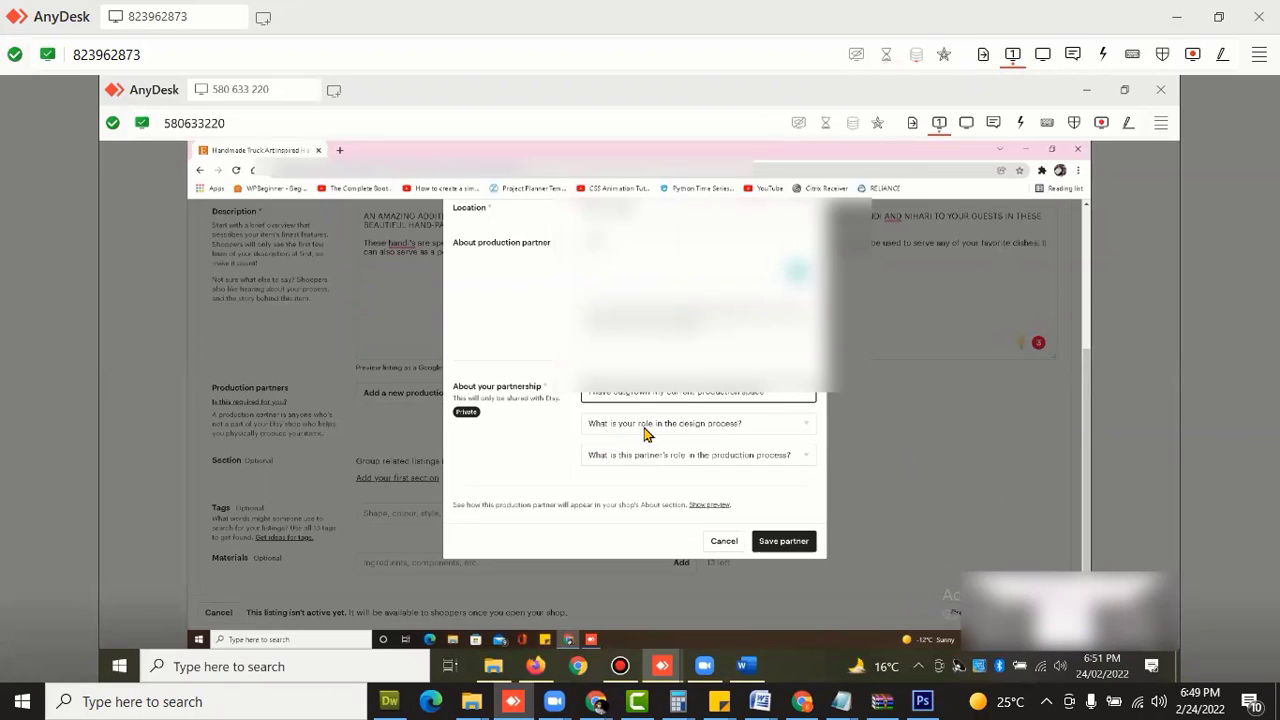
pyautogui.click(621, 425)
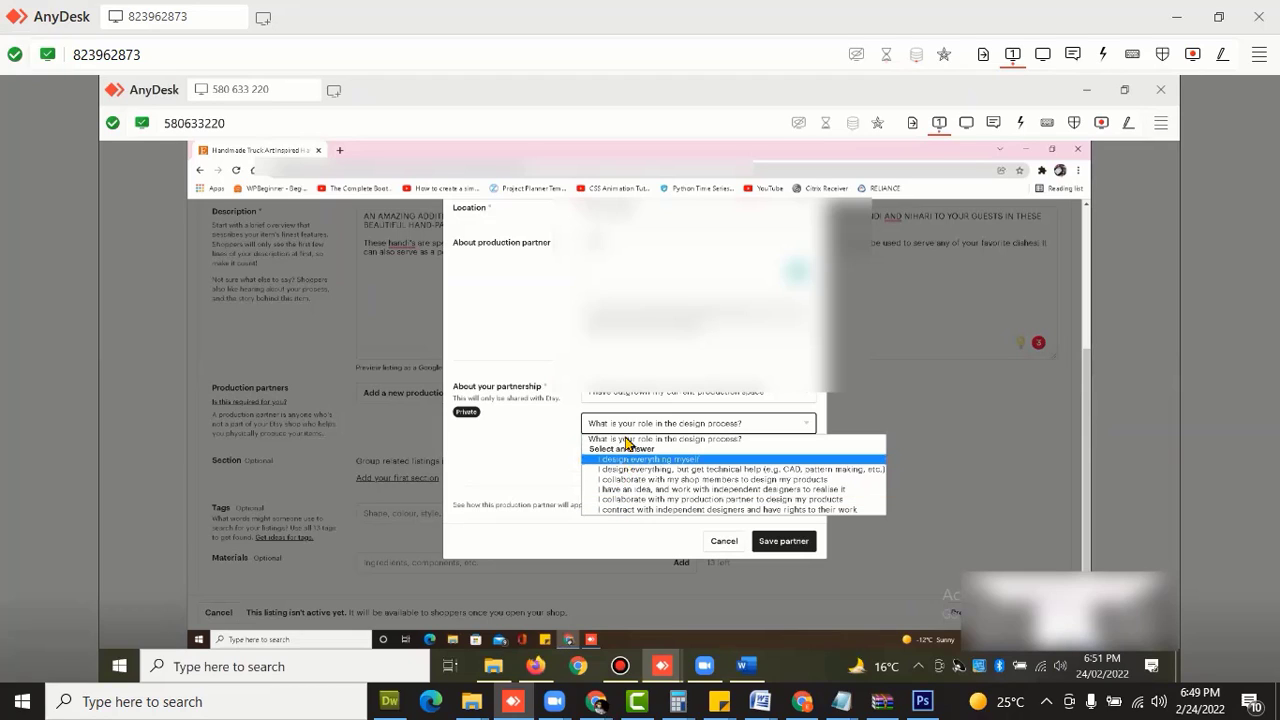
pyautogui.click(629, 452)
pyautogui.click(633, 458)
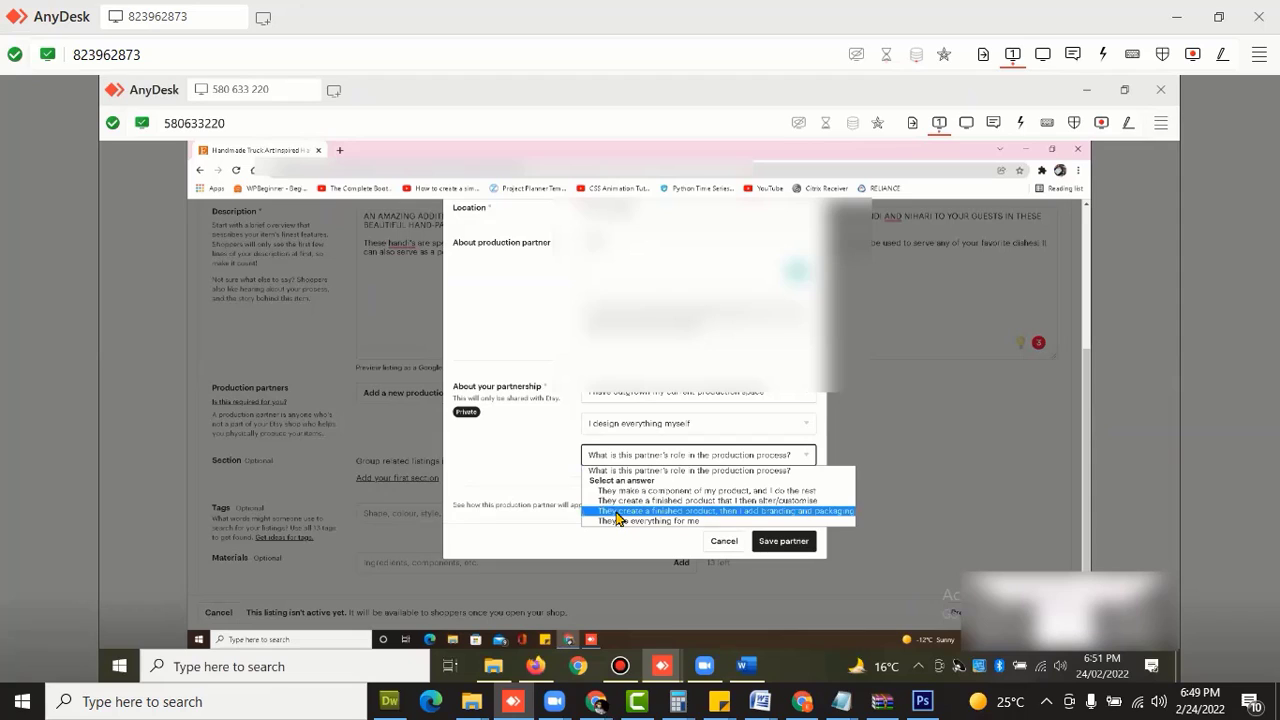
pyautogui.click(617, 511)
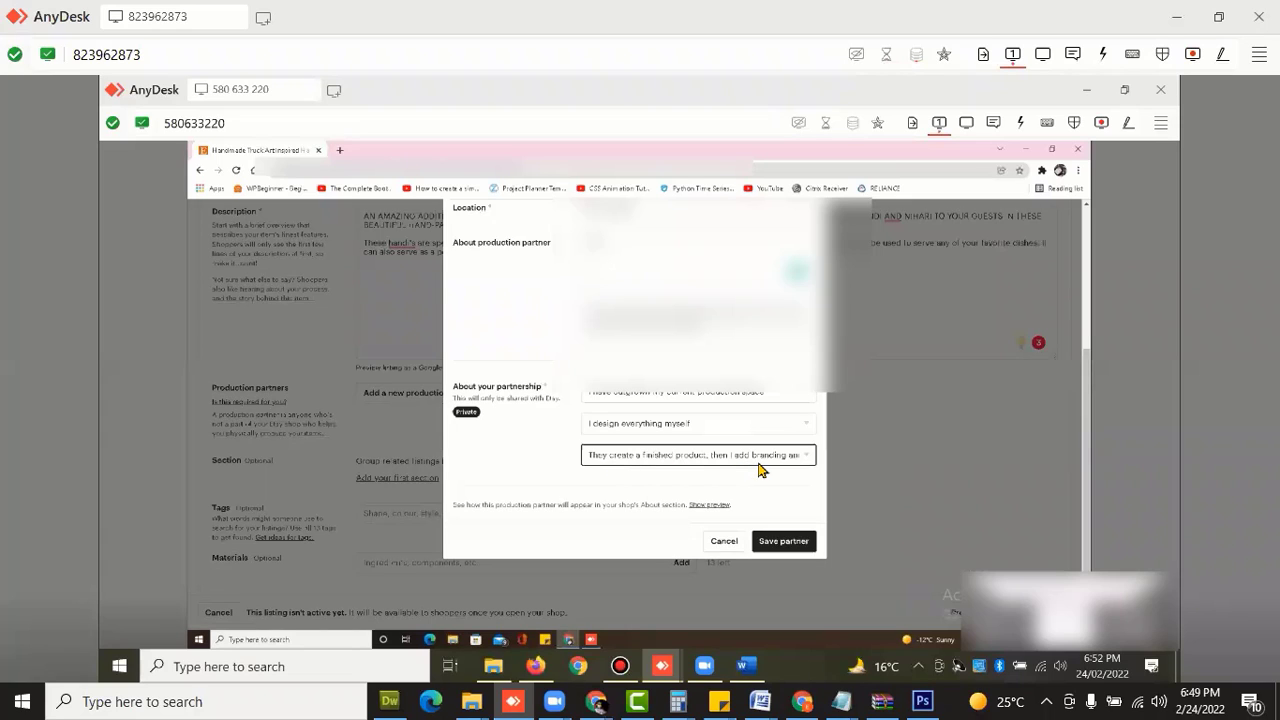
# Review the completed production partner details and save the partner to the listing.
pyautogui.scroll(1, 702, 349)
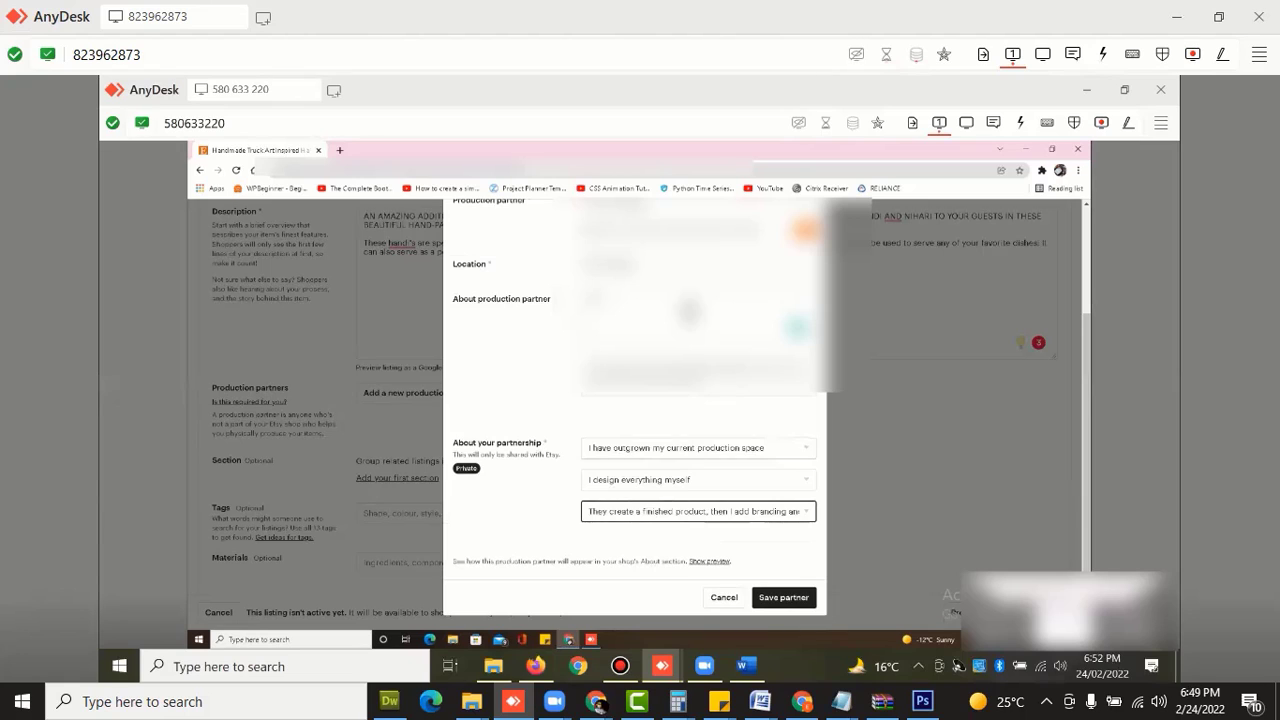
pyautogui.scroll(1, 690, 315)
pyautogui.scroll(-2, 690, 330)
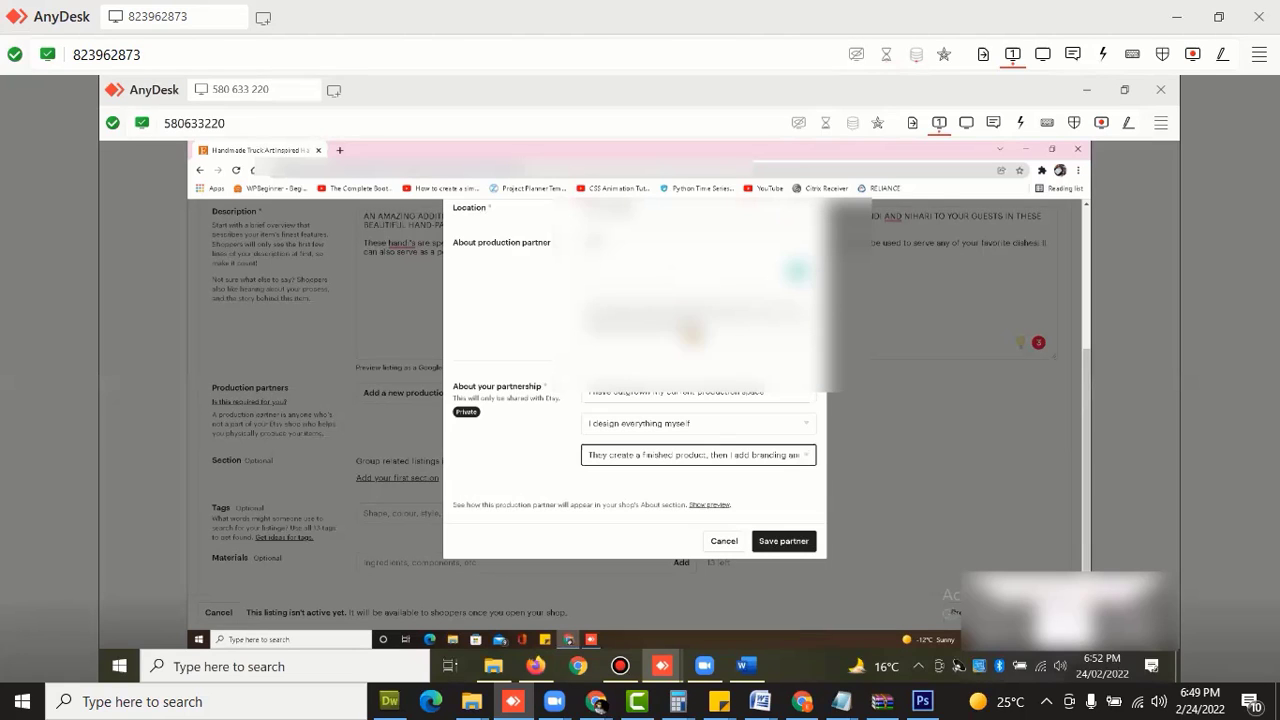
pyautogui.click(785, 544)
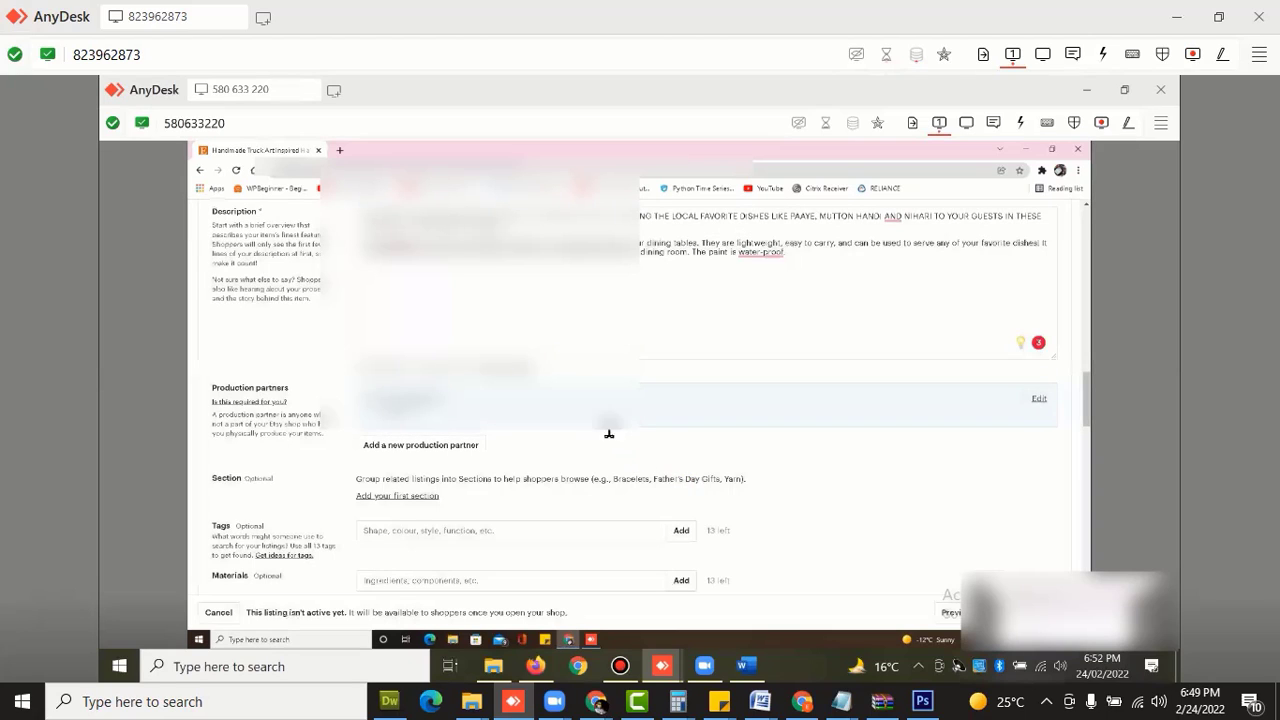
# Look over the listing's optional Section and Tags settings, including how many tags can be added.
pyautogui.scroll(-2, 605, 431)
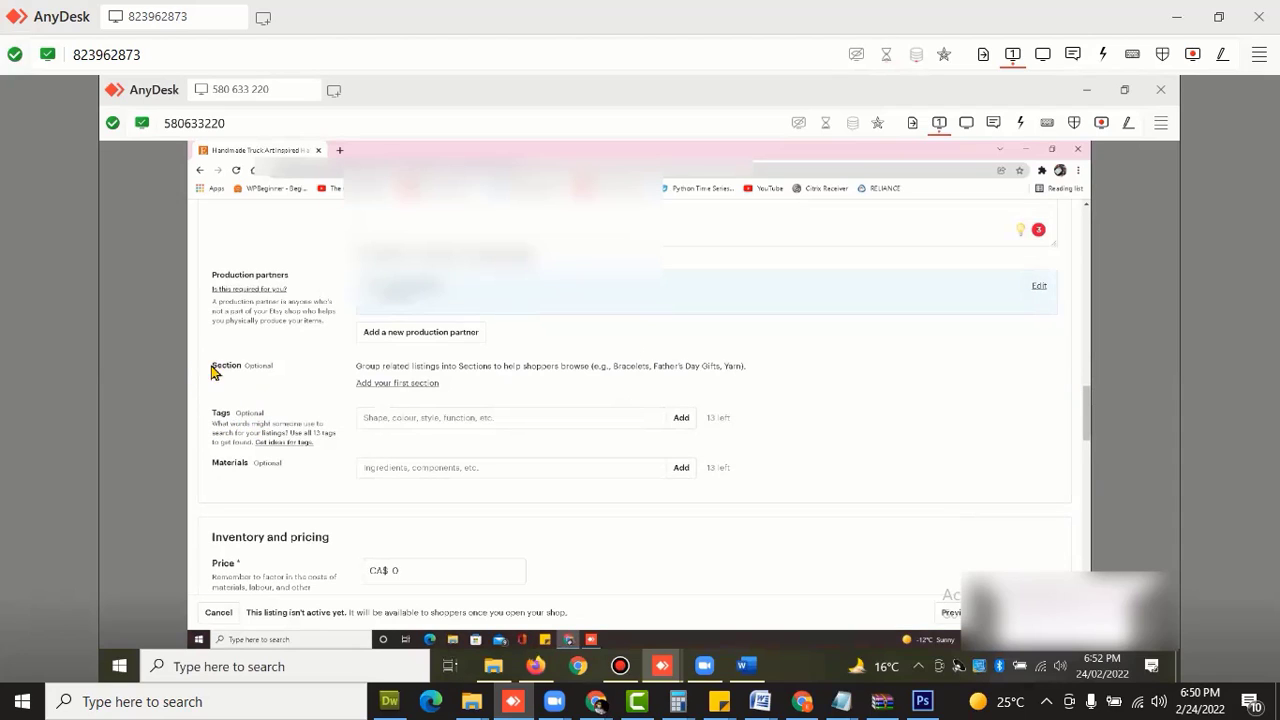
pyautogui.scroll(-1, 344, 398)
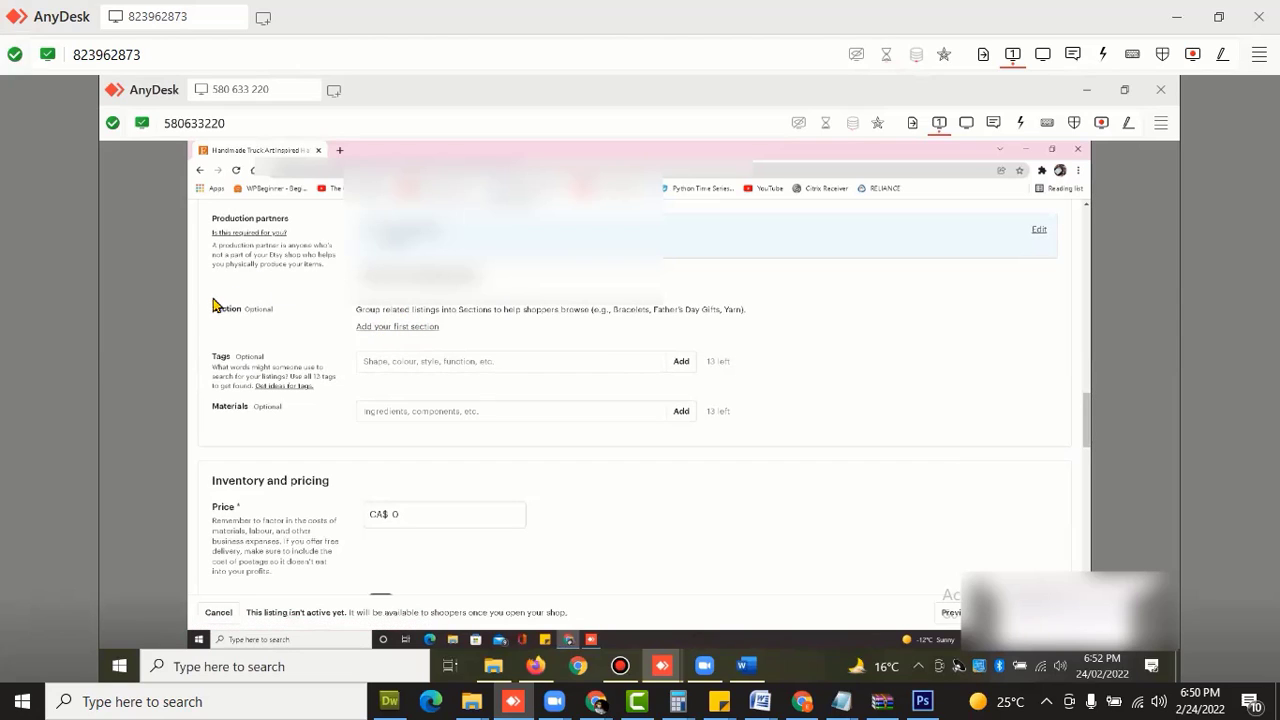
pyautogui.tripleClick(318, 326)
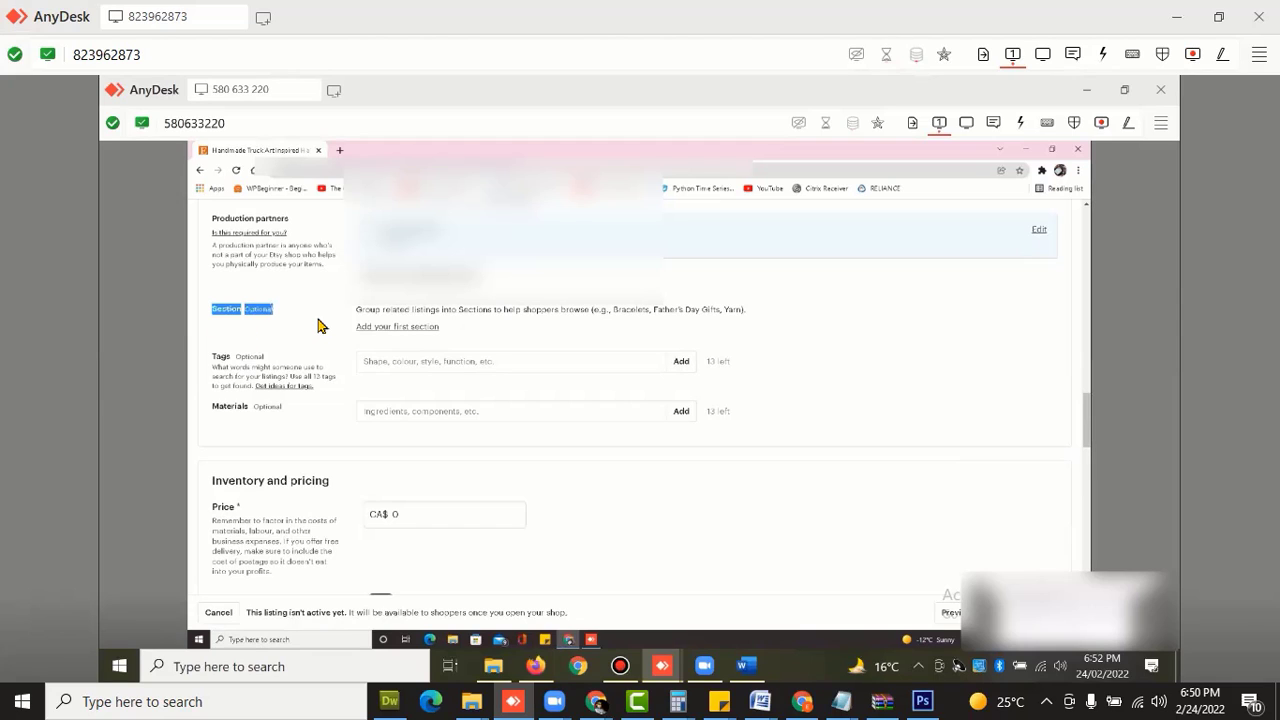
pyautogui.click(320, 322)
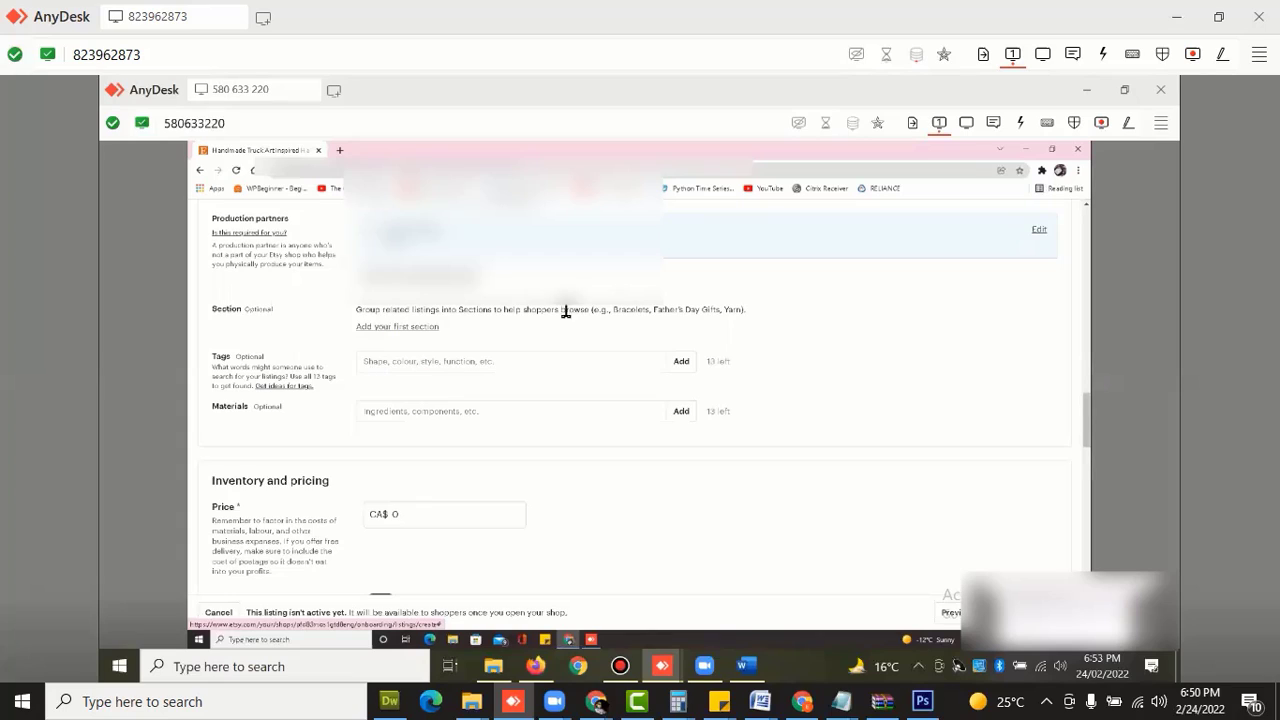
pyautogui.click(455, 363)
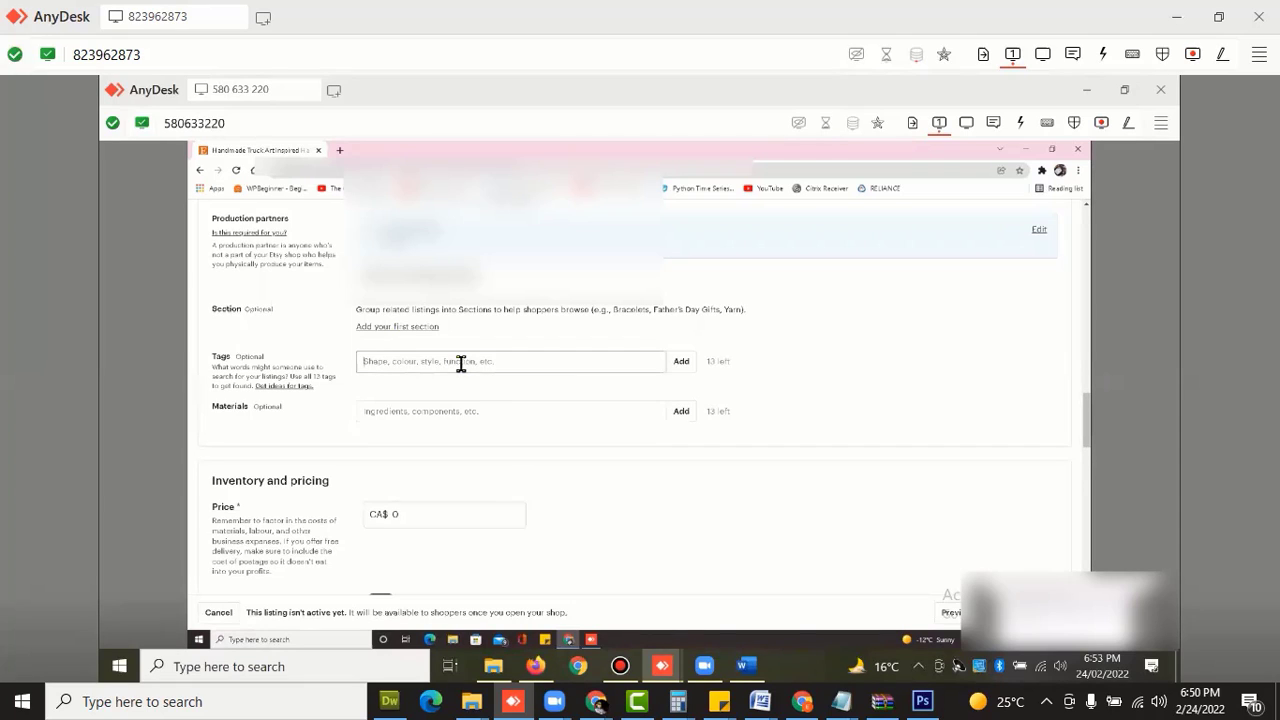
pyautogui.moveTo(731, 366); pyautogui.dragTo(701, 372)
pyautogui.click(732, 370)
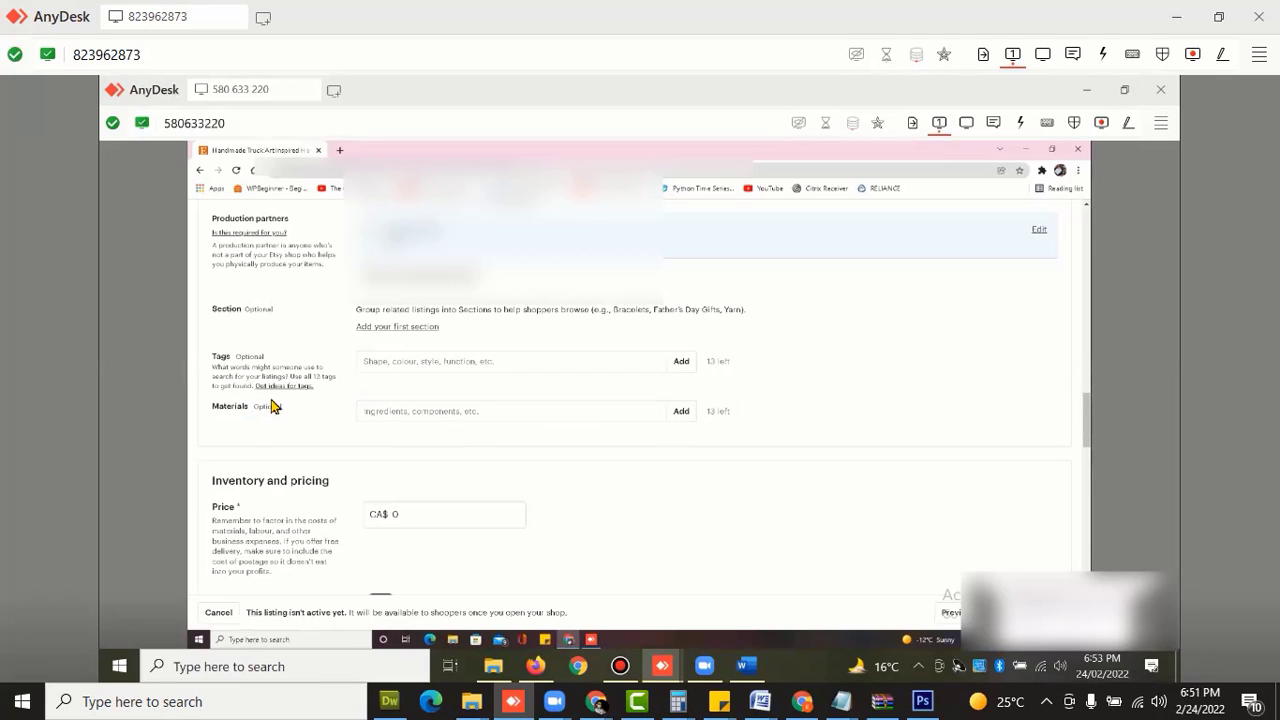
# Add the tag "handmade" to the listing.
pyautogui.click(398, 361)
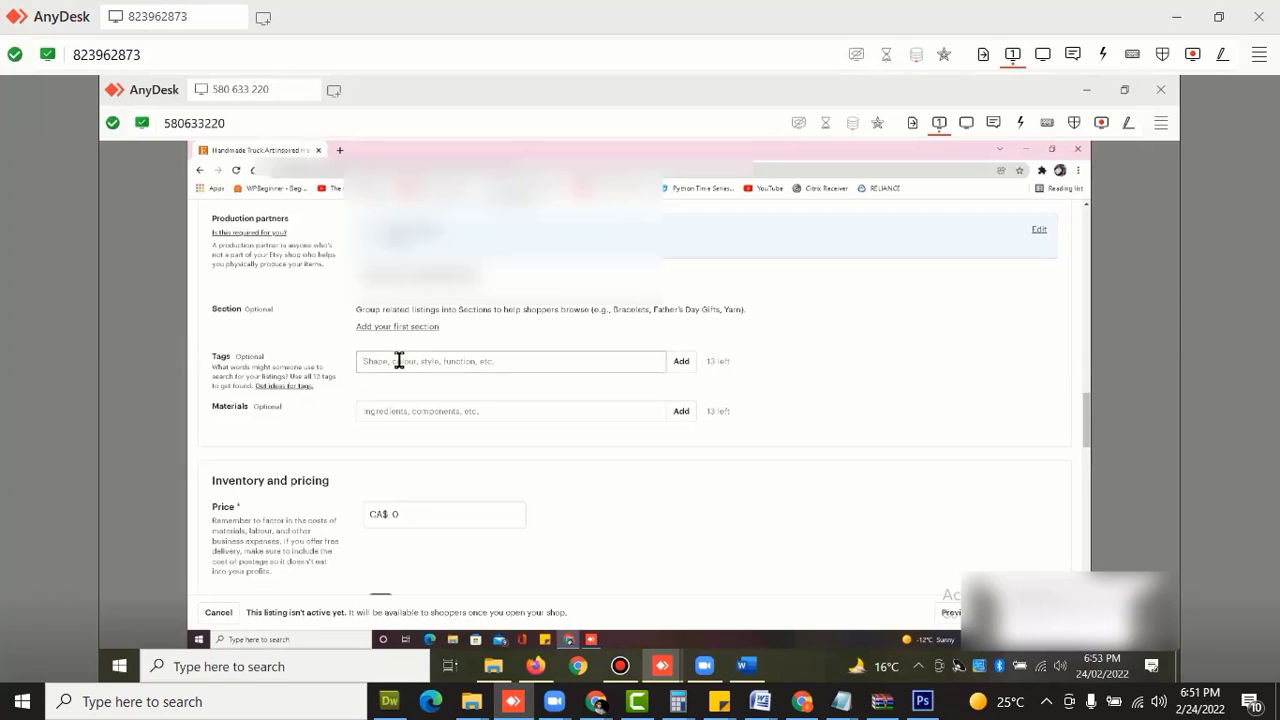
pyautogui.write('handmade')
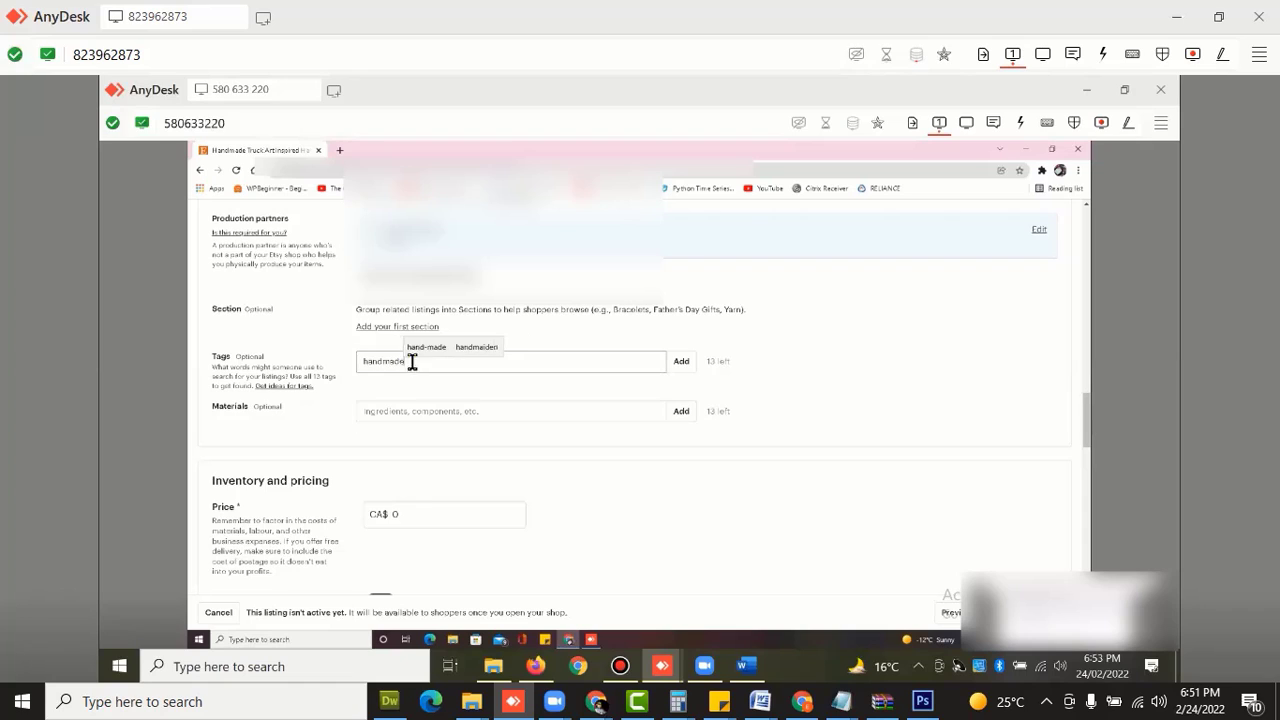
pyautogui.click(686, 368)
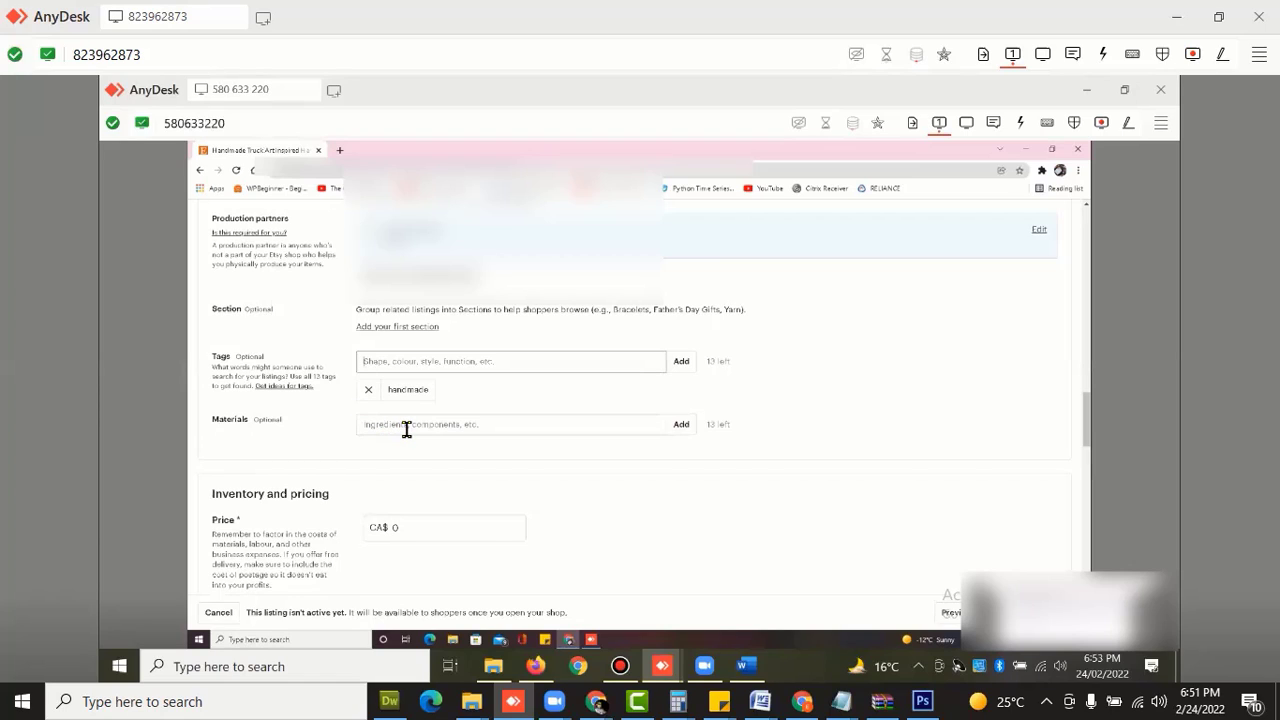
# Add "wooden" to the listing's materials.
pyautogui.click(408, 428)
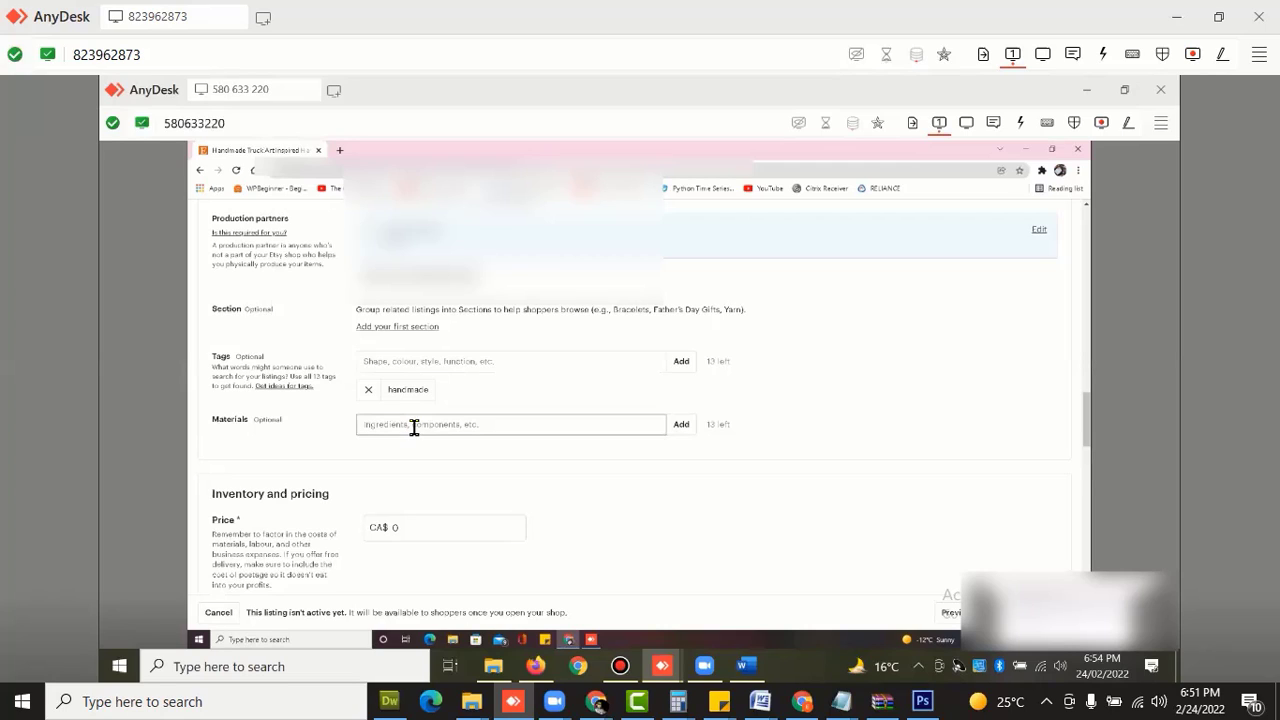
pyautogui.write('wooden')
pyautogui.click(681, 424)
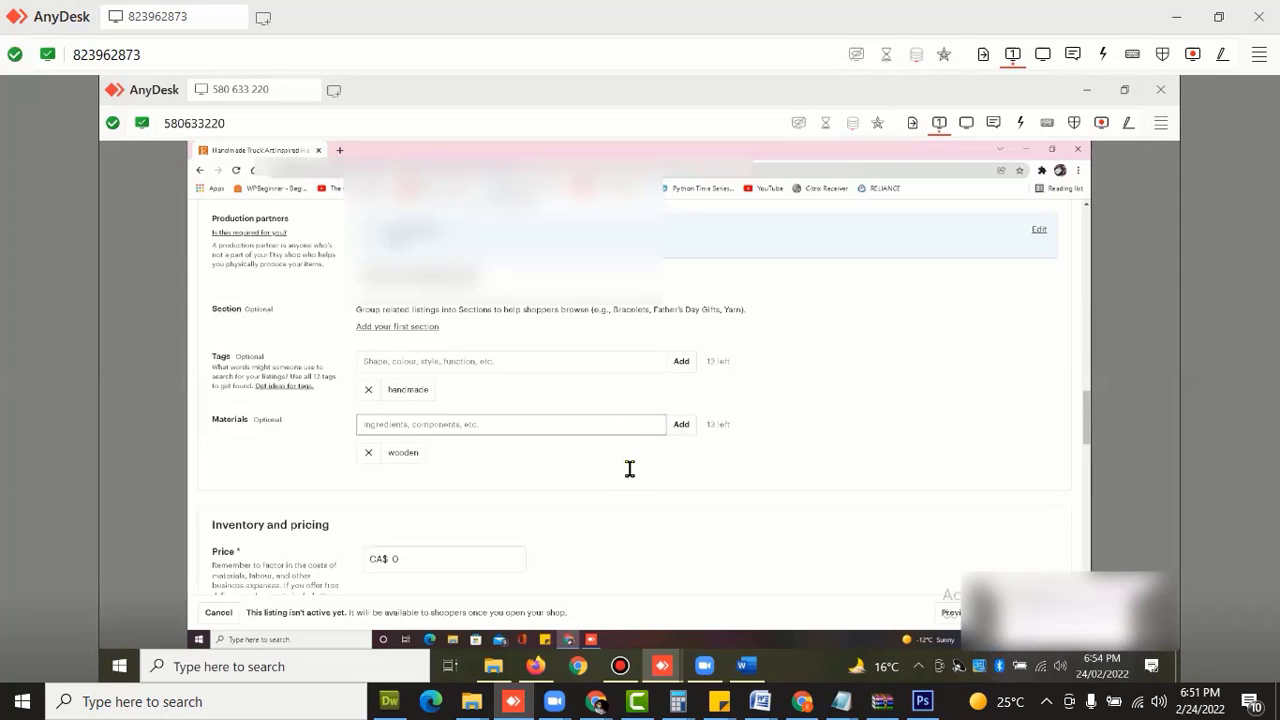
# Set the listing's price to CA$ 200 in the inventory and pricing section.
pyautogui.scroll(-2, 629, 469)
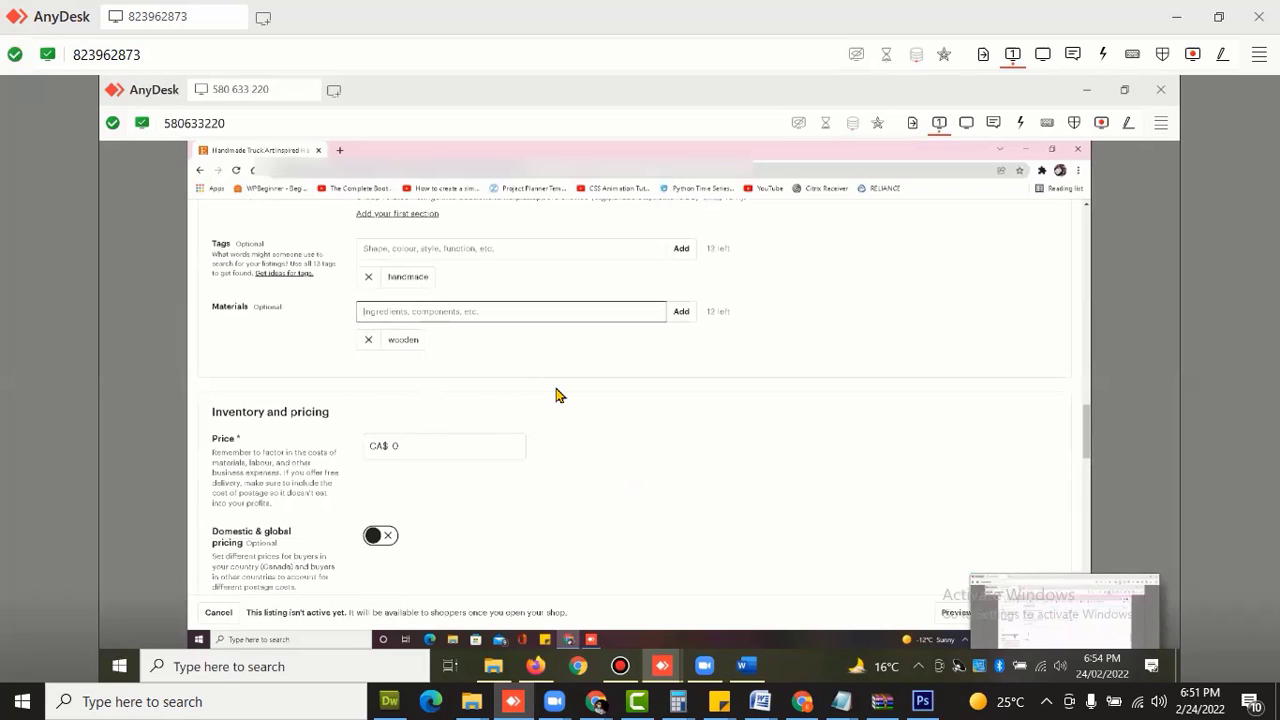
pyautogui.scroll(-1, 449, 393)
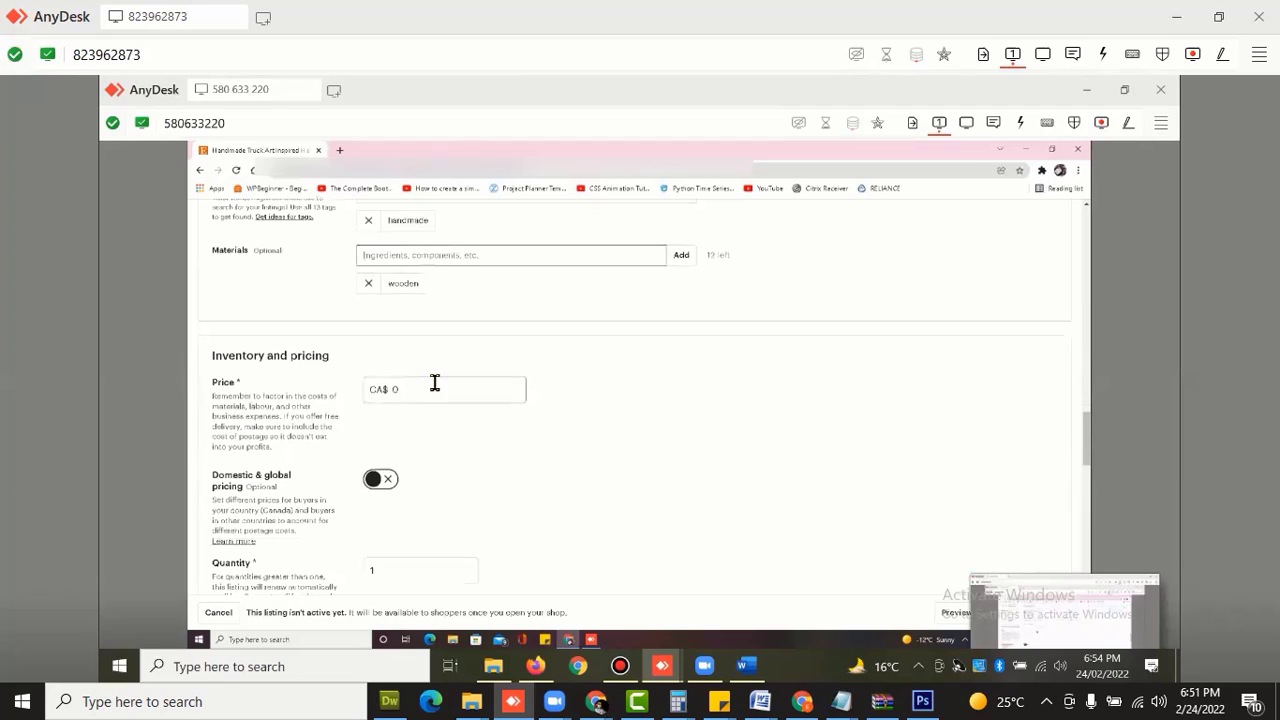
pyautogui.click(435, 383)
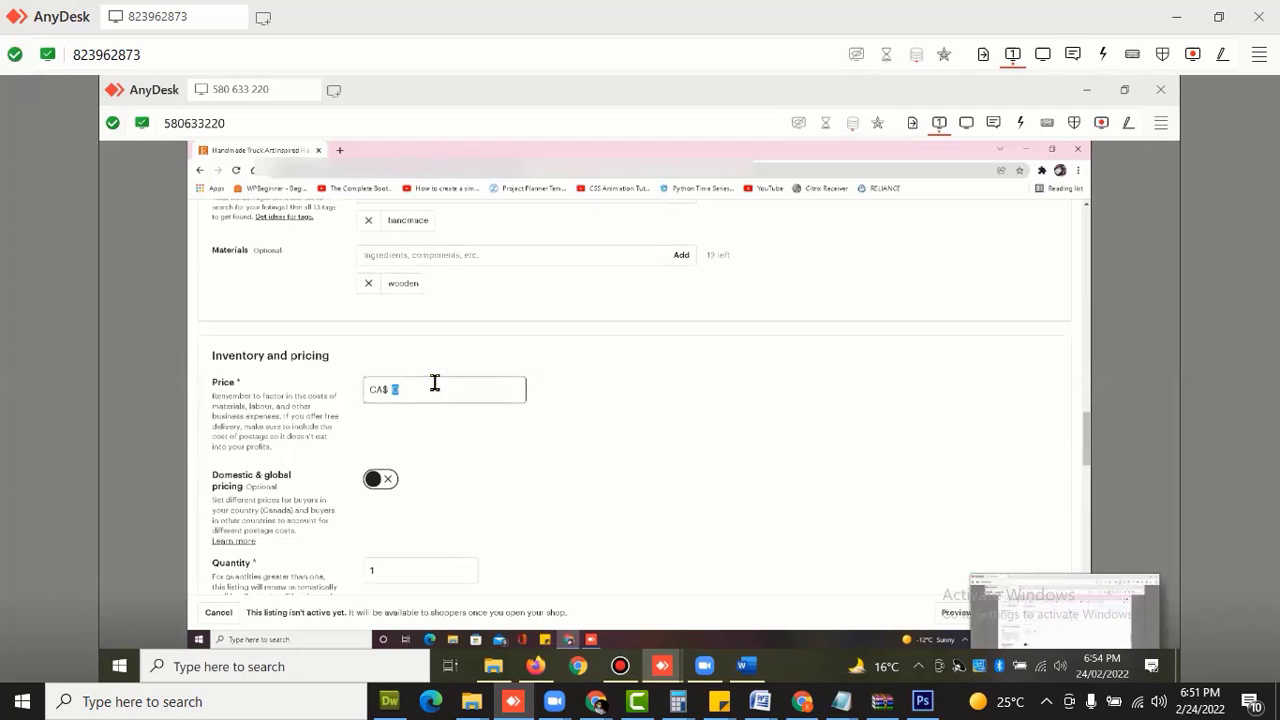
pyautogui.write('200')
pyautogui.click(660, 412)
# Set the listing's available quantity to 2 and leave the optional SKU empty.
pyautogui.scroll(-1, 677, 410)
pyautogui.scroll(-2, 675, 410)
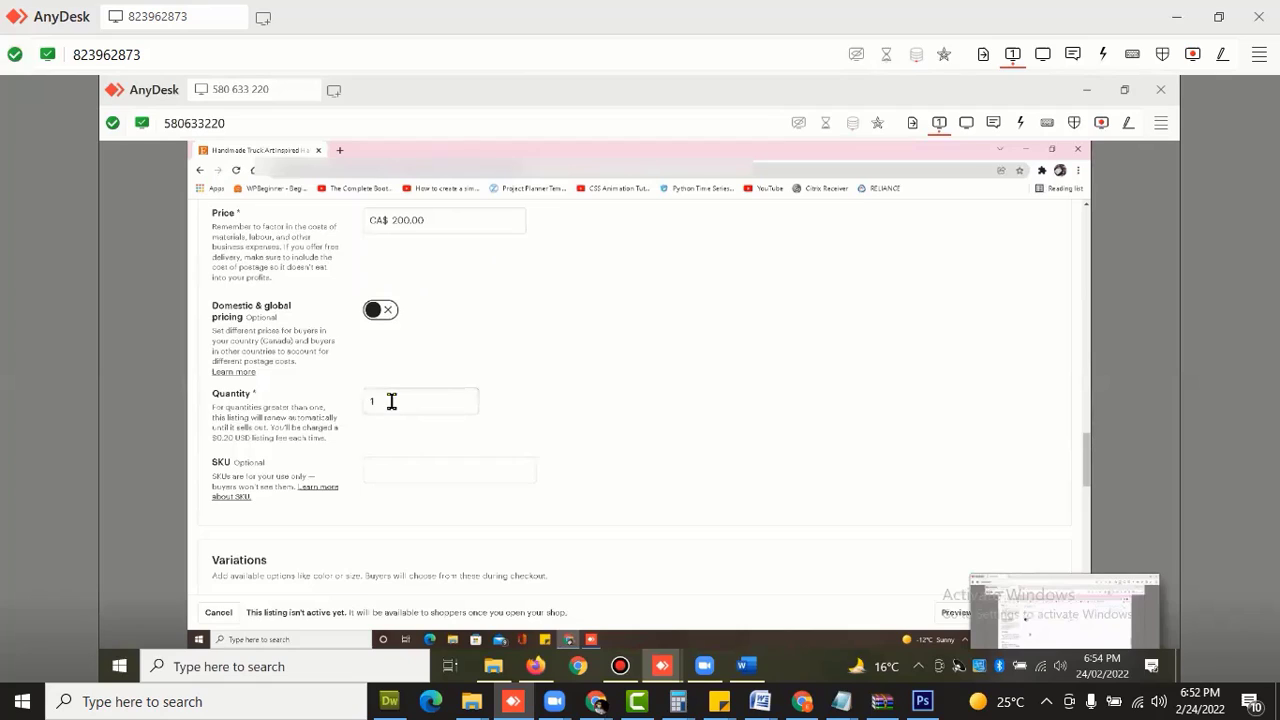
pyautogui.moveTo(370, 397); pyautogui.dragTo(433, 396)
pyautogui.write('5')
pyautogui.press('BackSpace')
pyautogui.write('2')
pyautogui.click(419, 476)
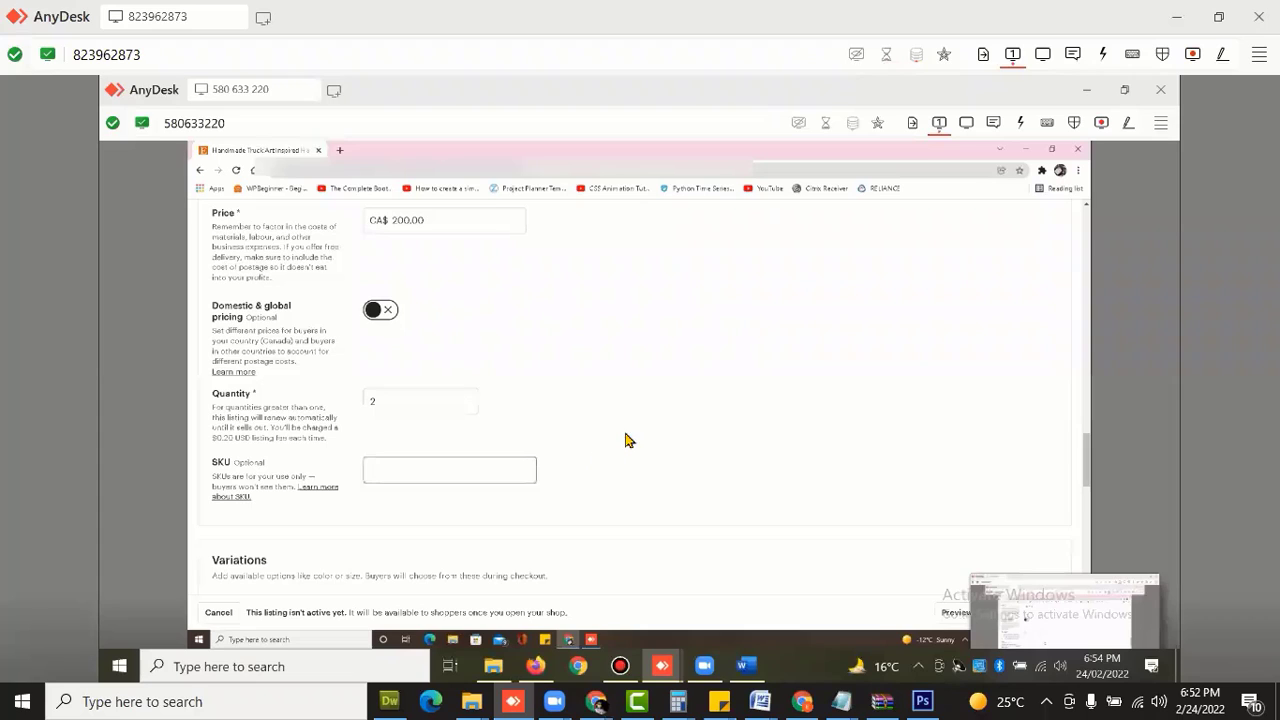
# Look over the SKU, Variations and Personalisation sections, switching personalisation on briefly to view its buyer instruction fields, then off again.
pyautogui.scroll(-2, 620, 403)
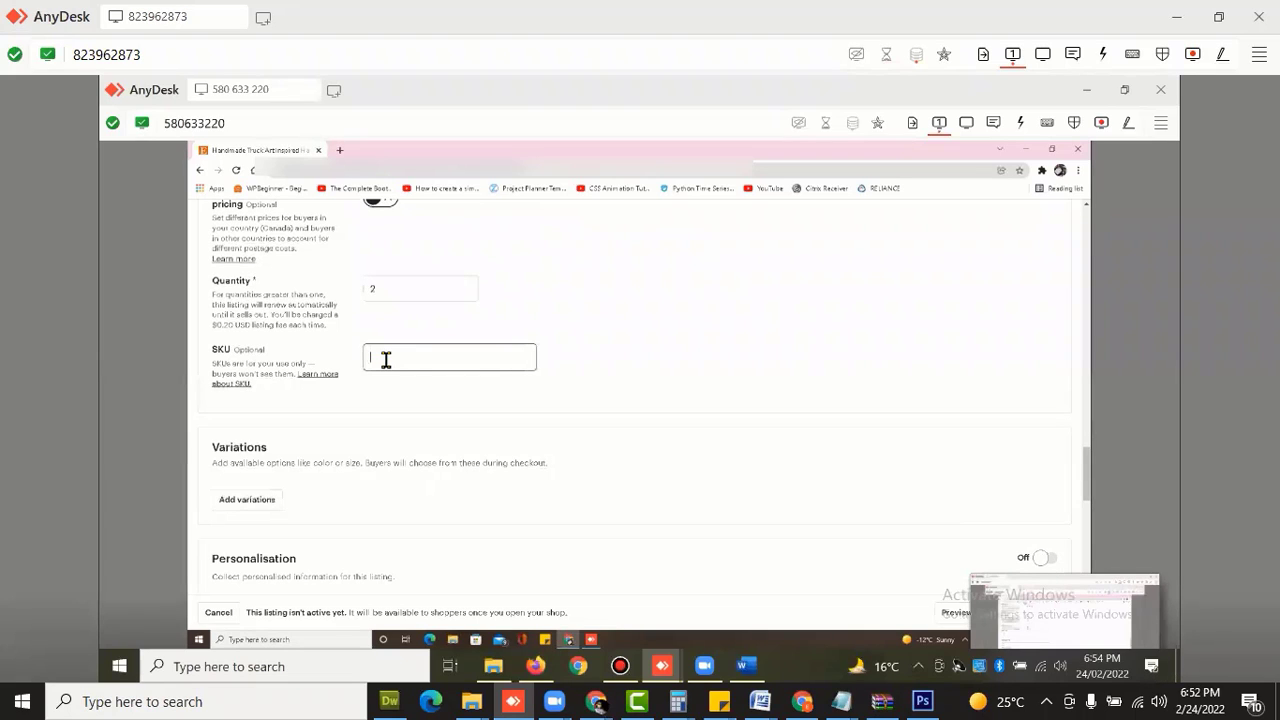
pyautogui.scroll(-1, 610, 386)
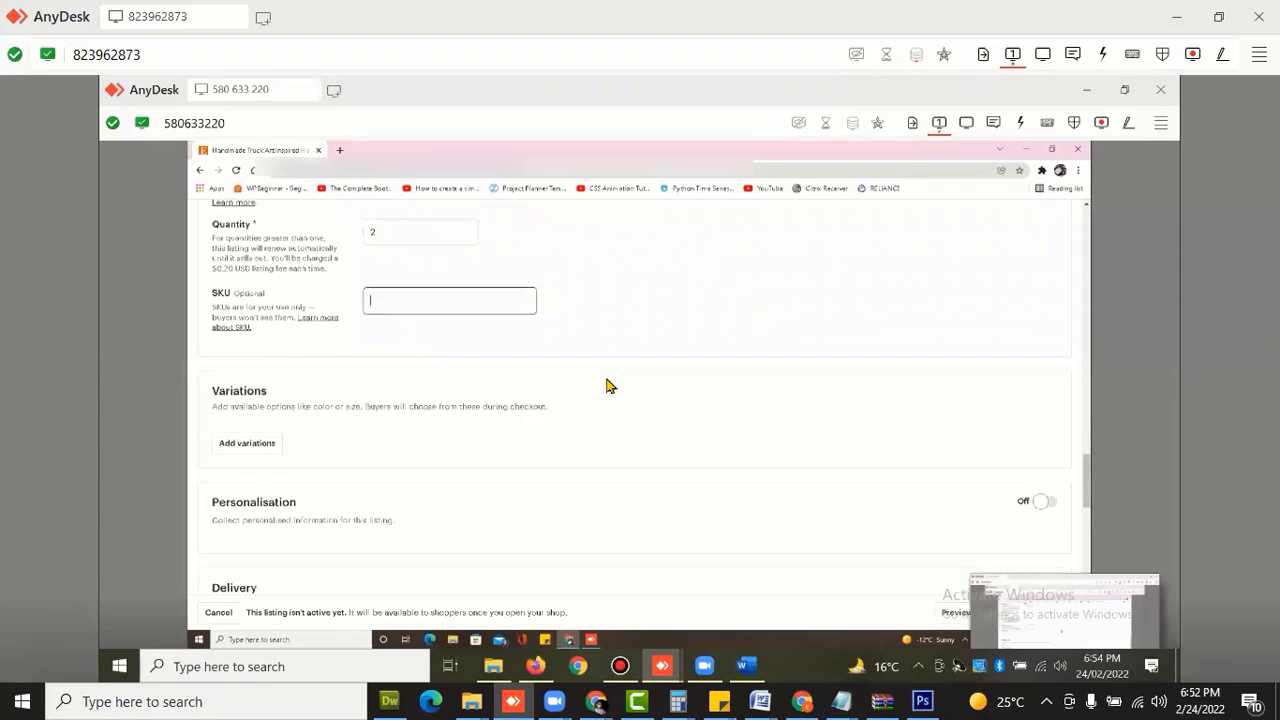
pyautogui.scroll(-1, 610, 386)
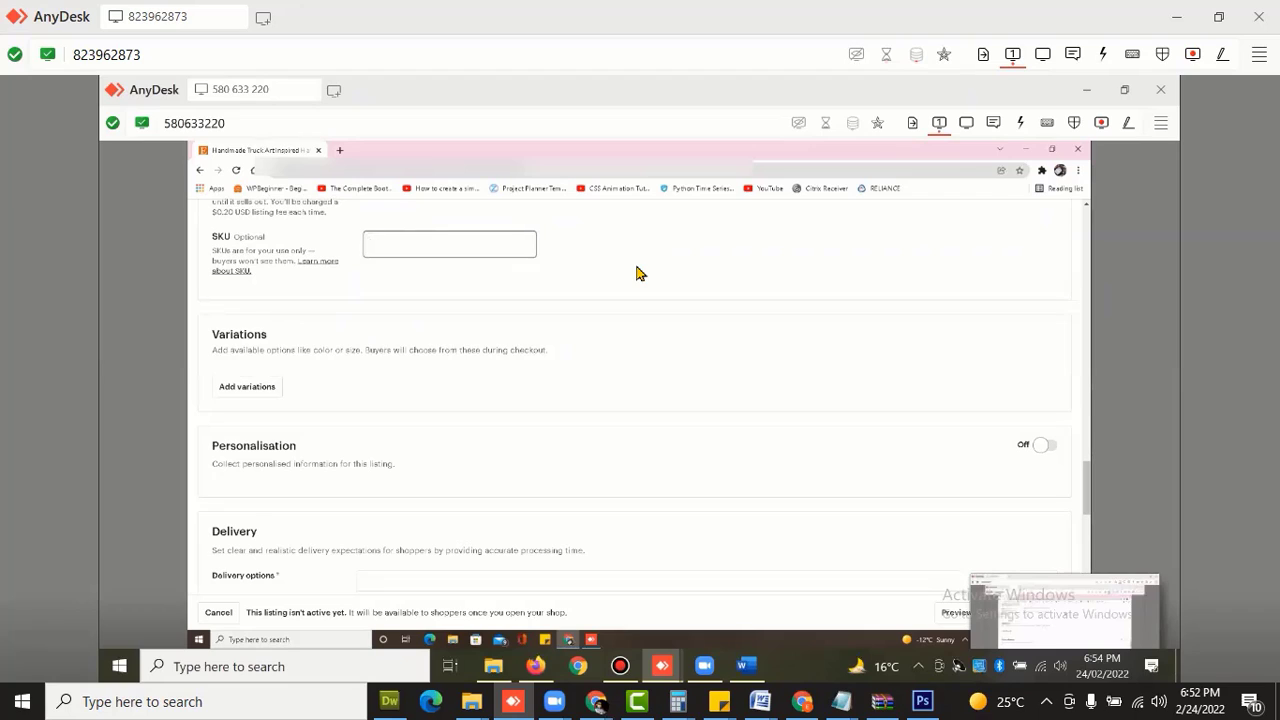
pyautogui.click(346, 400)
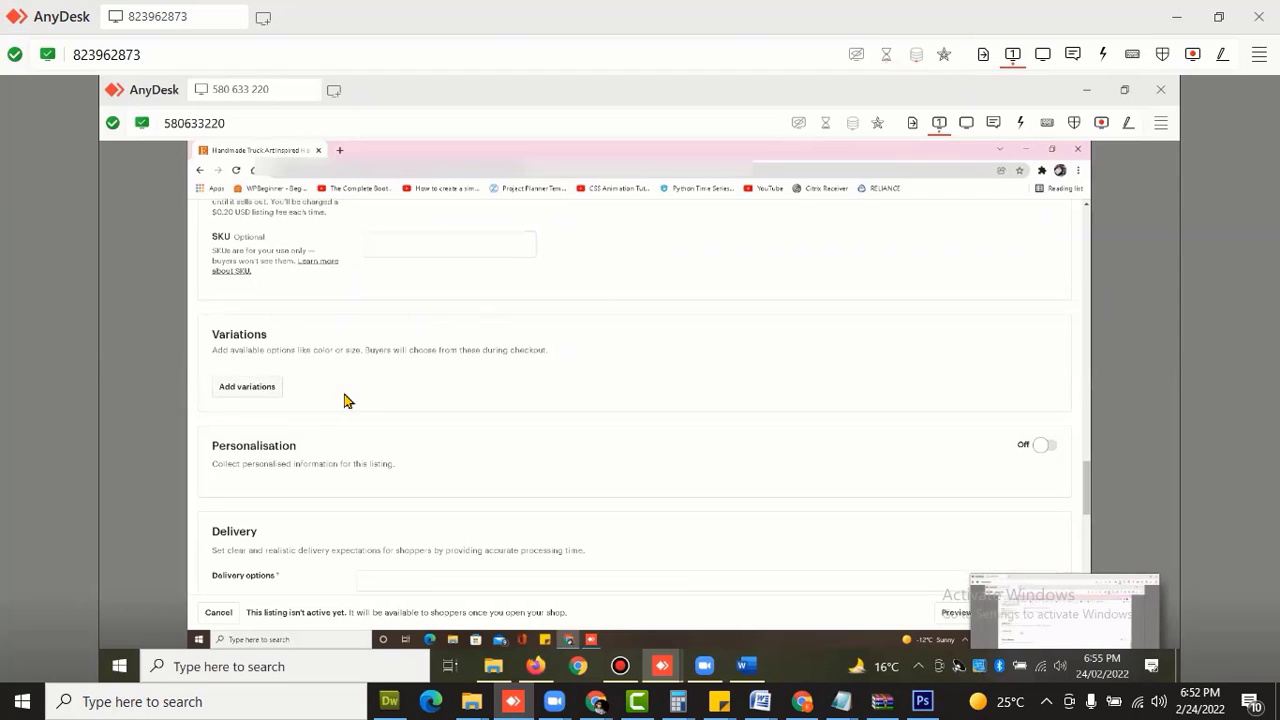
pyautogui.scroll(-1, 346, 400)
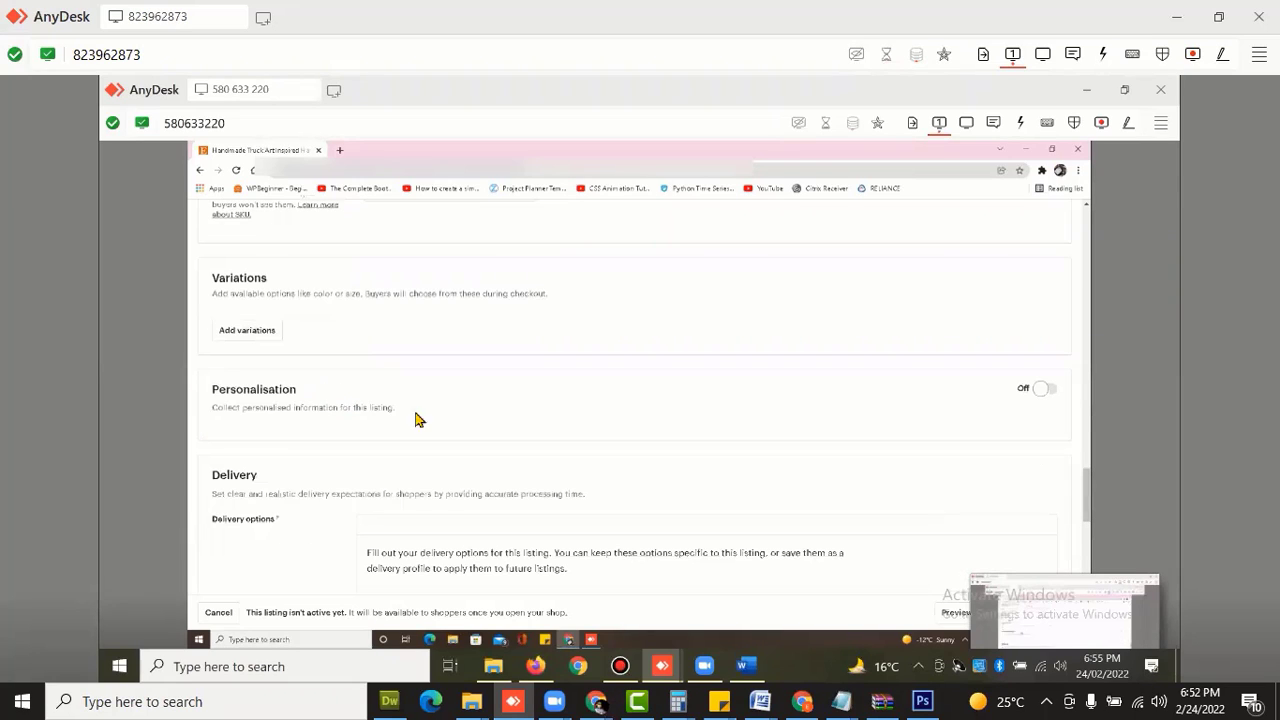
pyautogui.scroll(-1, 414, 420)
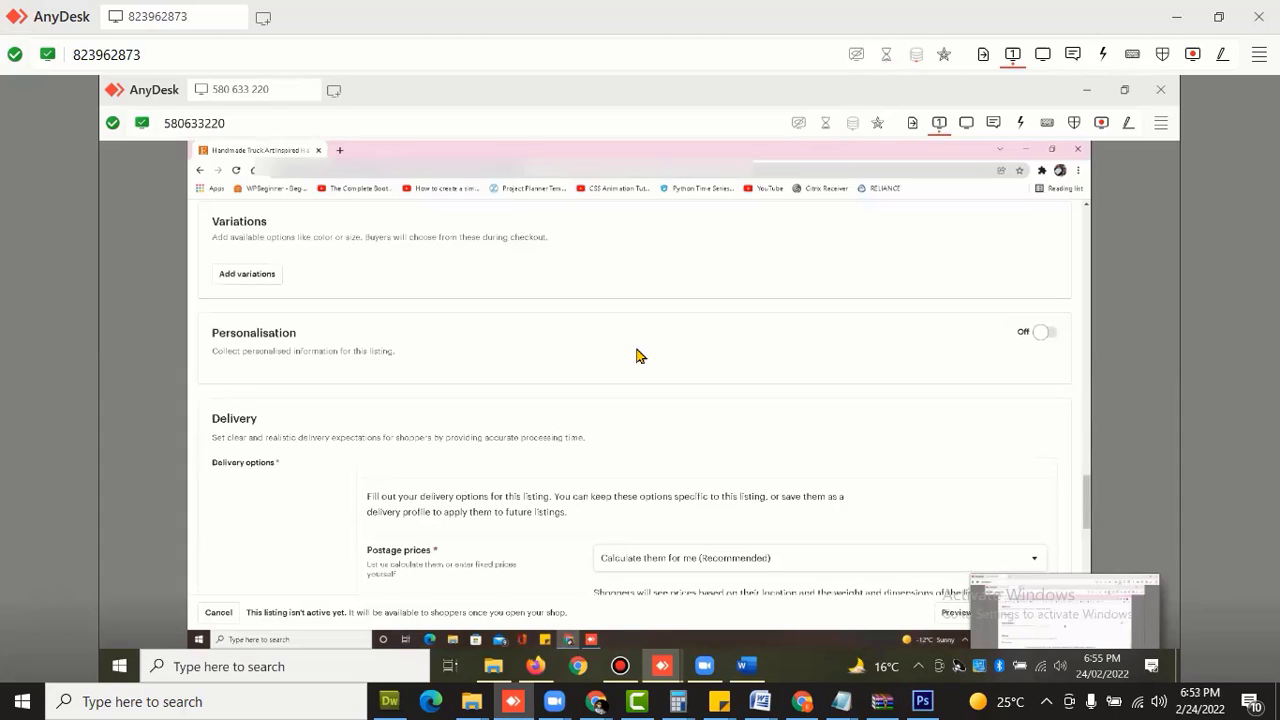
pyautogui.click(1046, 338)
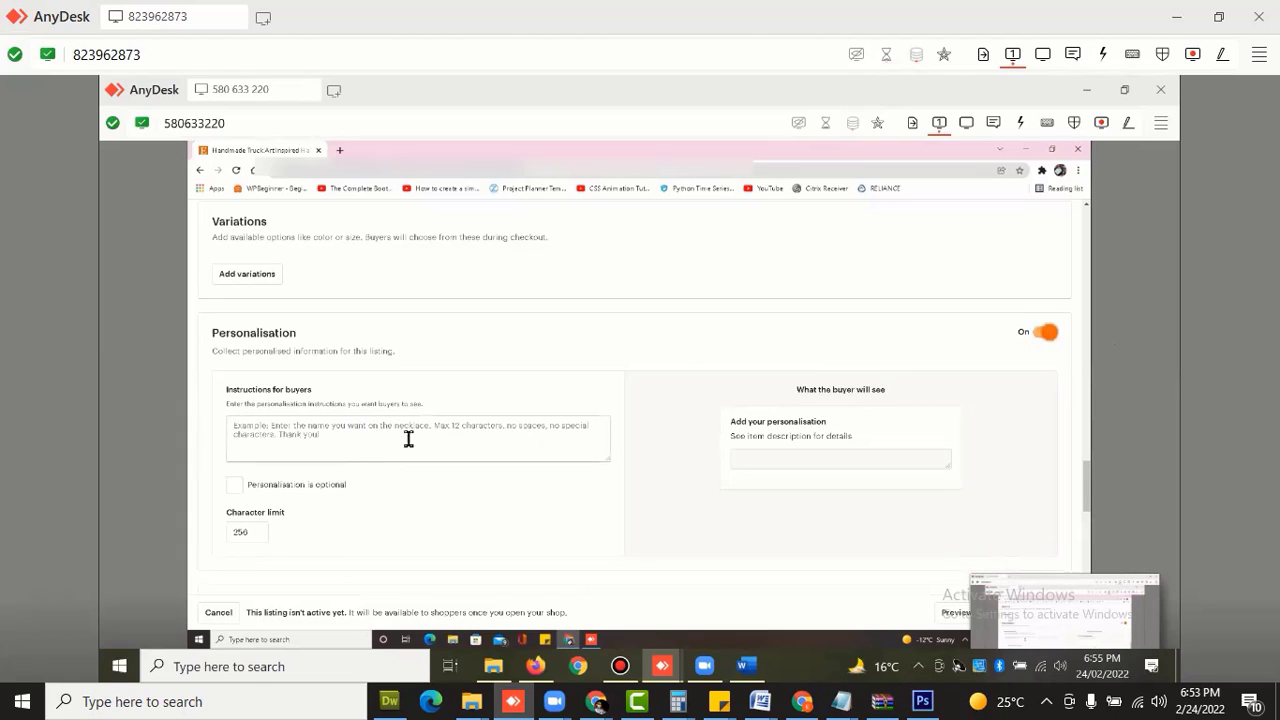
pyautogui.click(1045, 333)
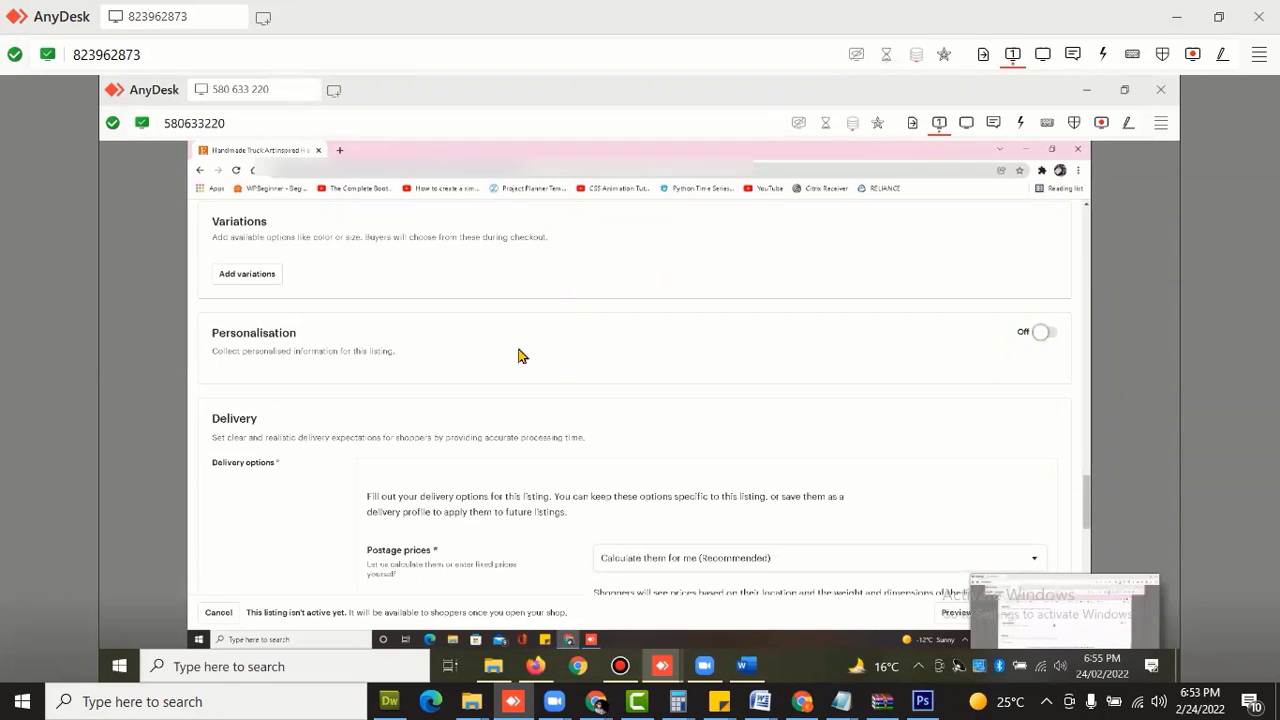
# Set the listing's postage prices to "I'll enter fixed prices manually" in the delivery options.
pyautogui.scroll(-3, 449, 350)
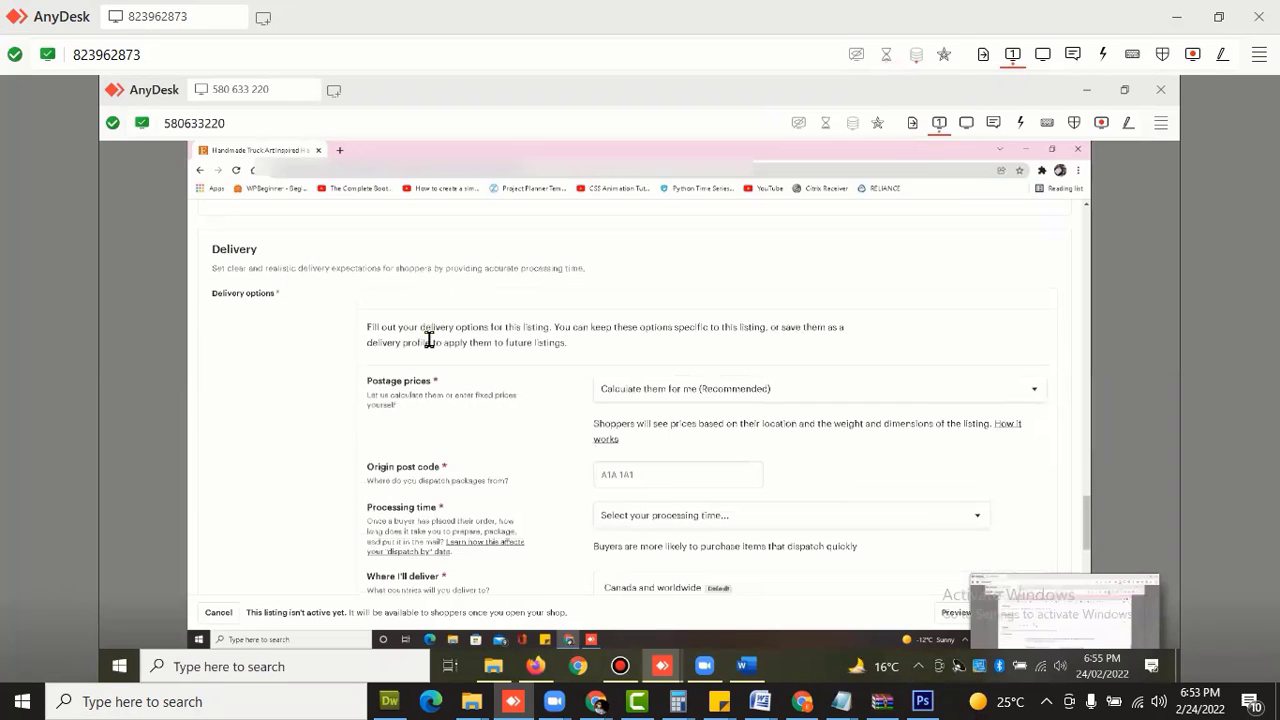
pyautogui.scroll(-2, 523, 517)
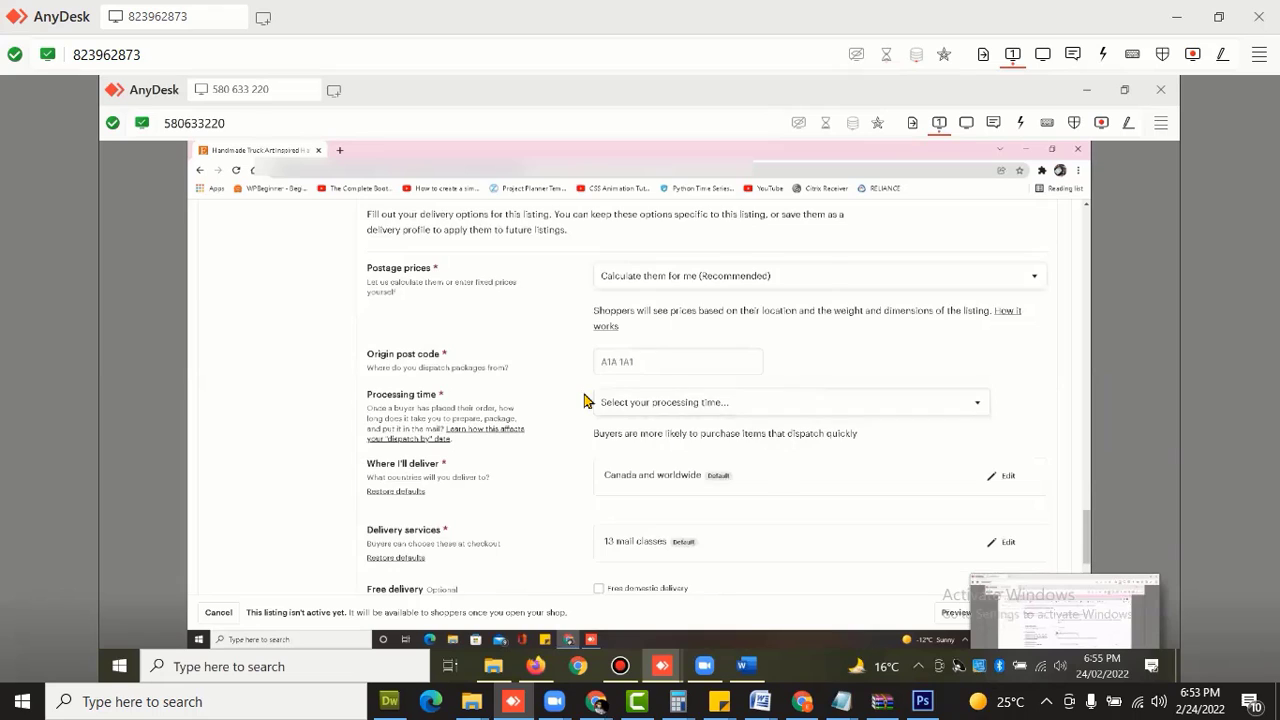
pyautogui.scroll(1, 585, 400)
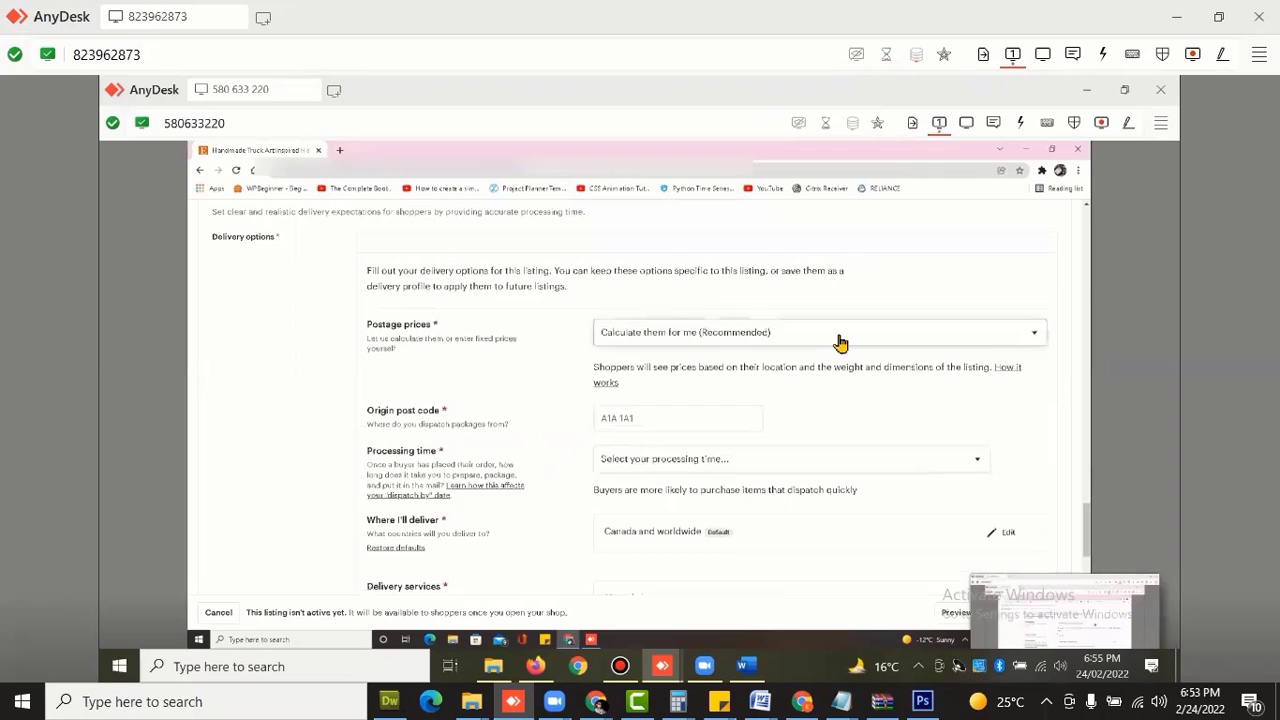
pyautogui.click(840, 343)
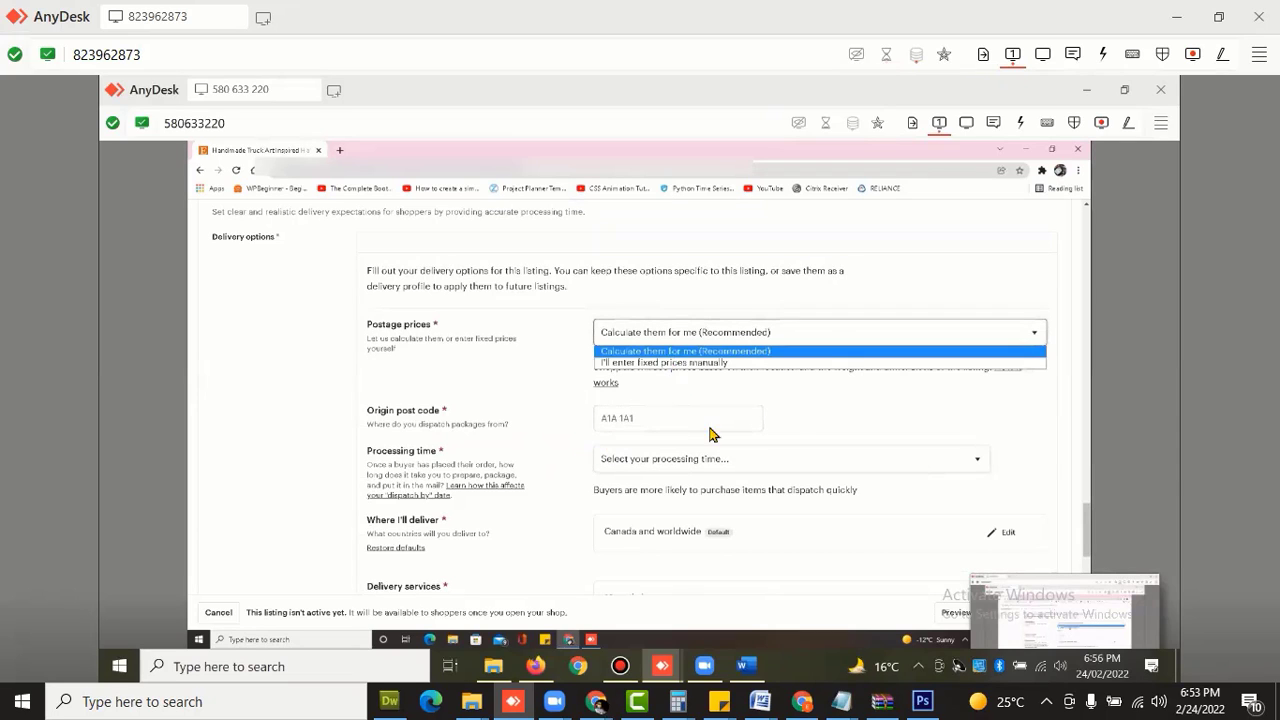
pyautogui.click(708, 363)
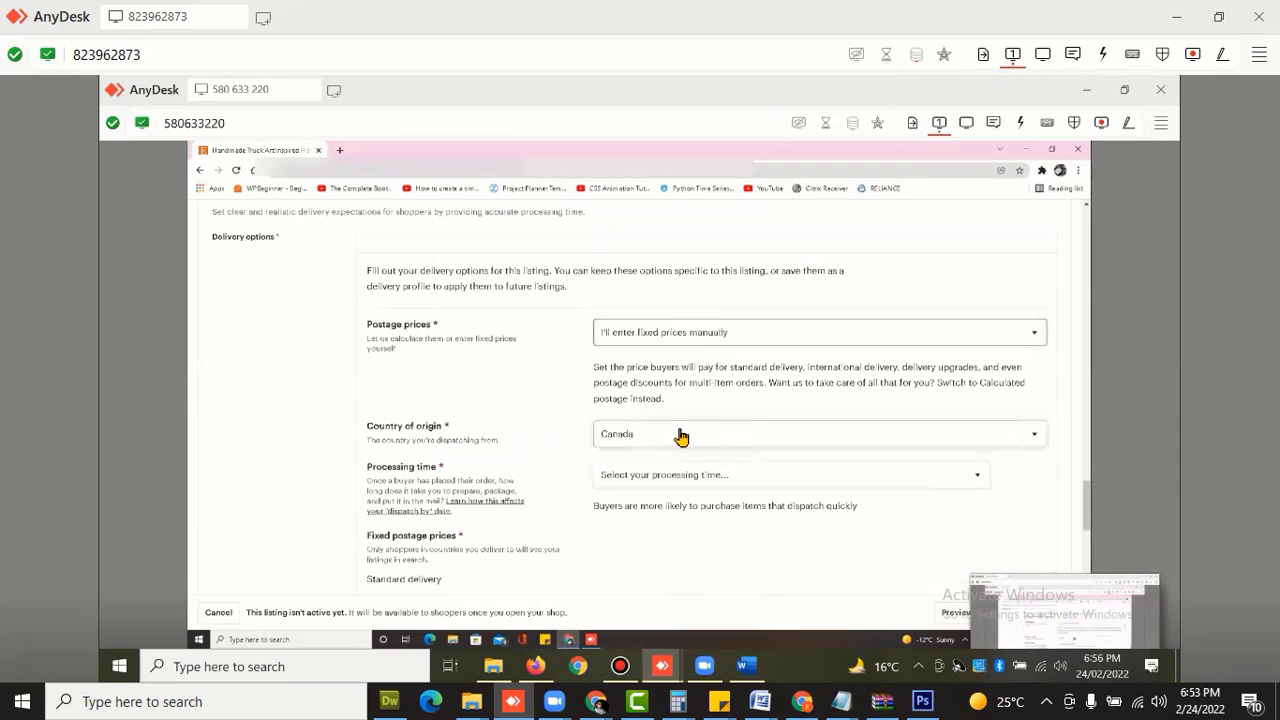
# Set the order processing time to 3-5 business days.
pyautogui.scroll(-3, 558, 414)
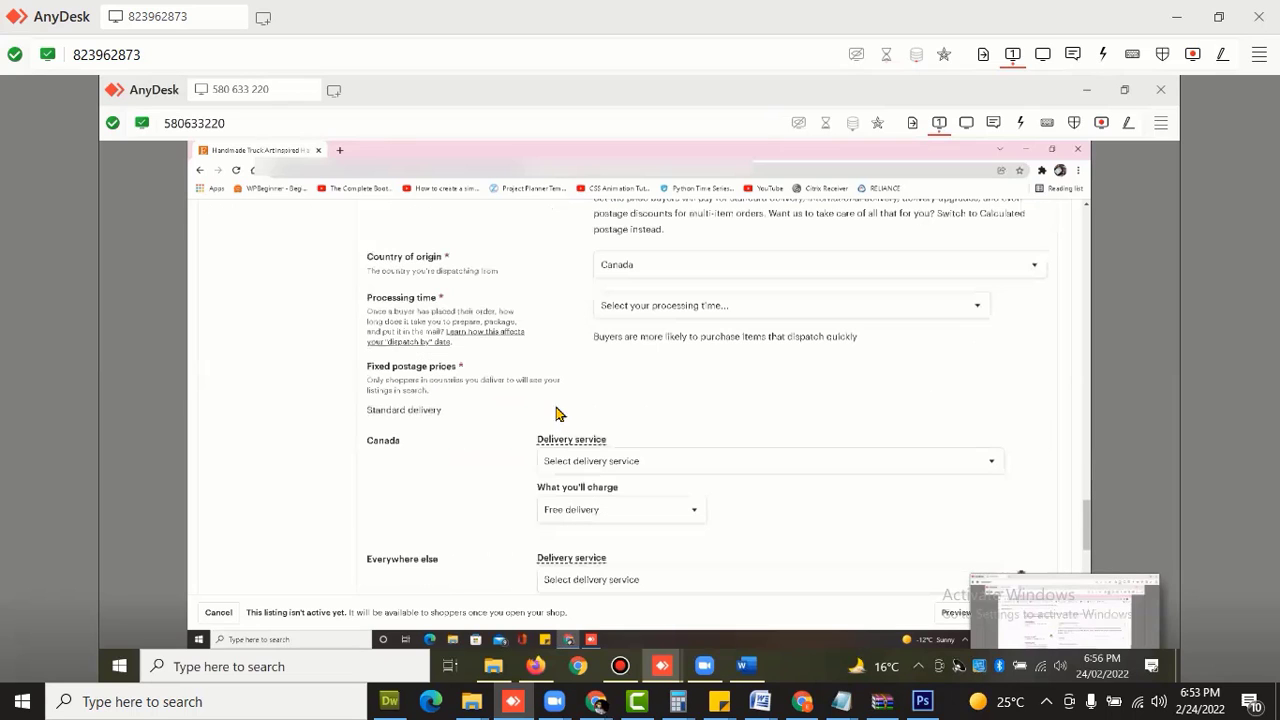
pyautogui.click(722, 309)
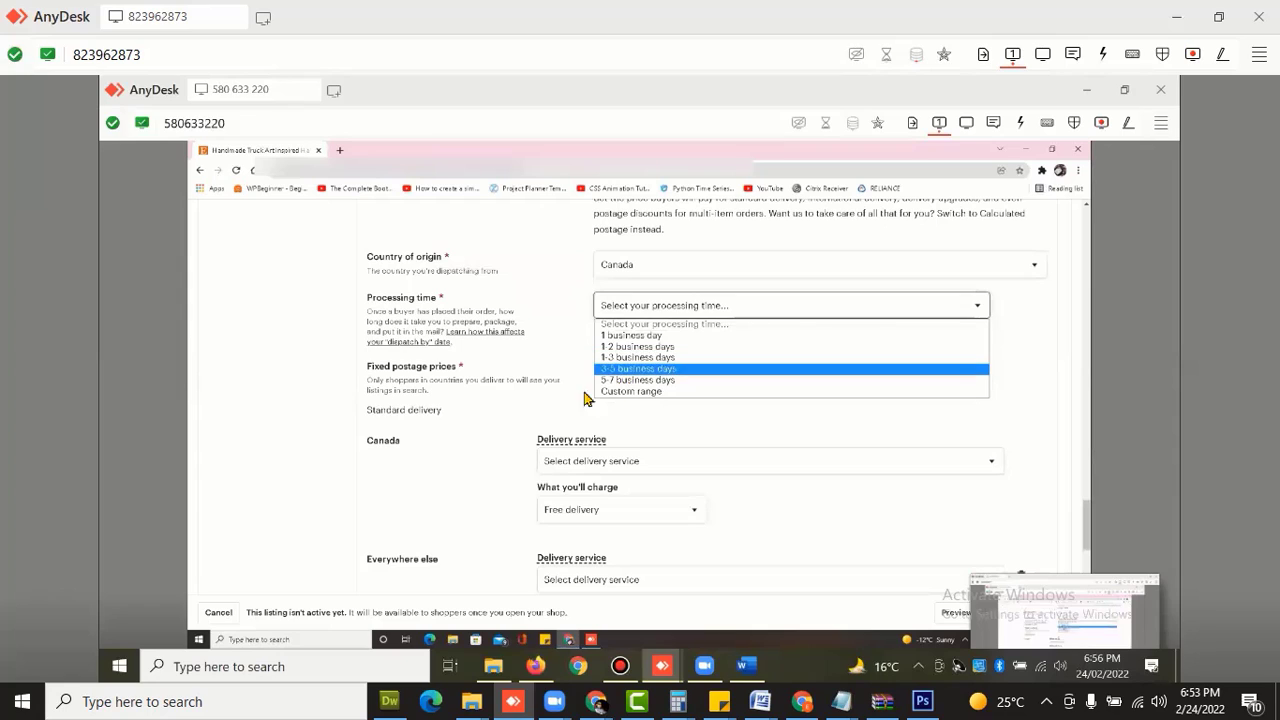
pyautogui.press('Return')
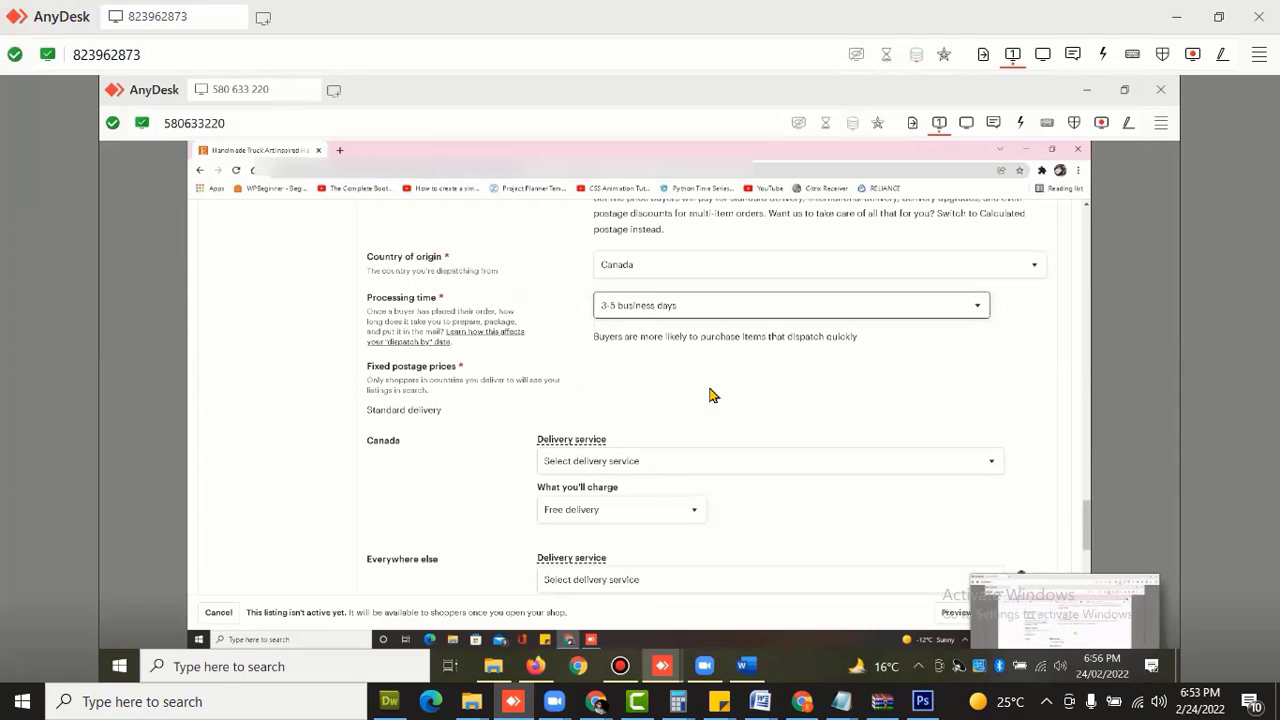
# Choose the Regular Parcel (2-13 business days) delivery service for Canada and remove the "Everywhere else" delivery location.
pyautogui.scroll(-2, 710, 396)
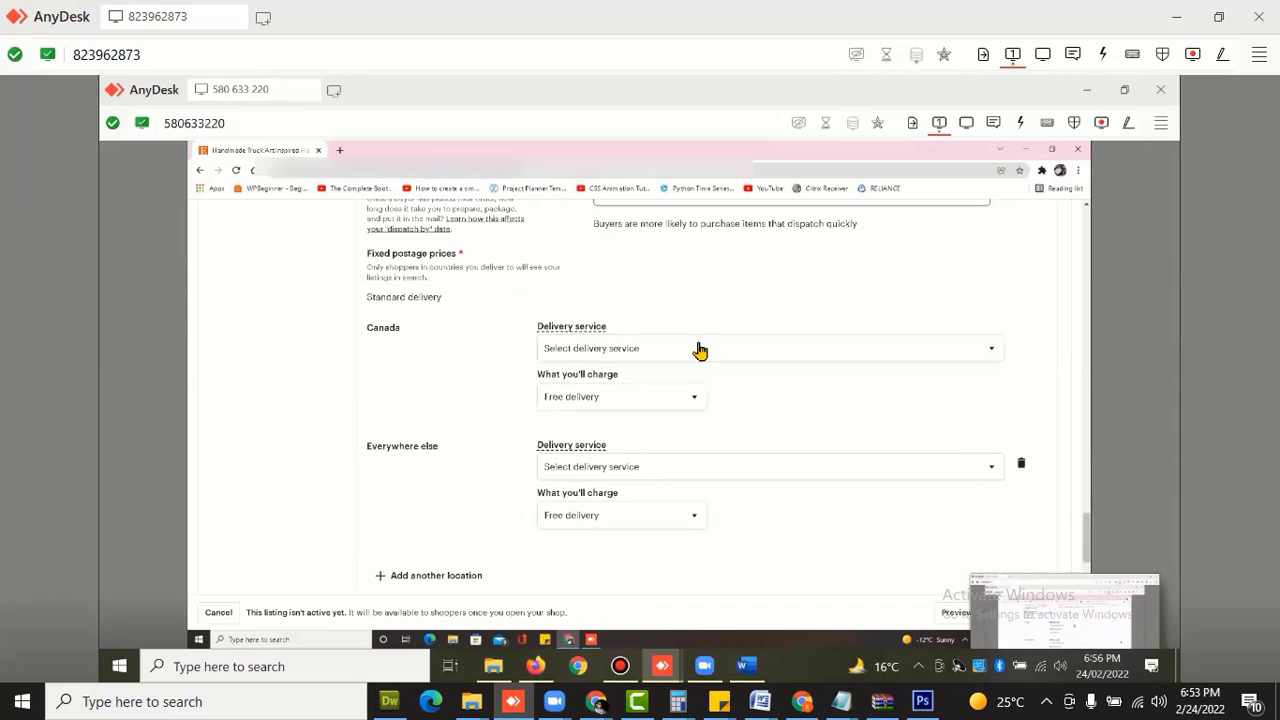
pyautogui.click(698, 352)
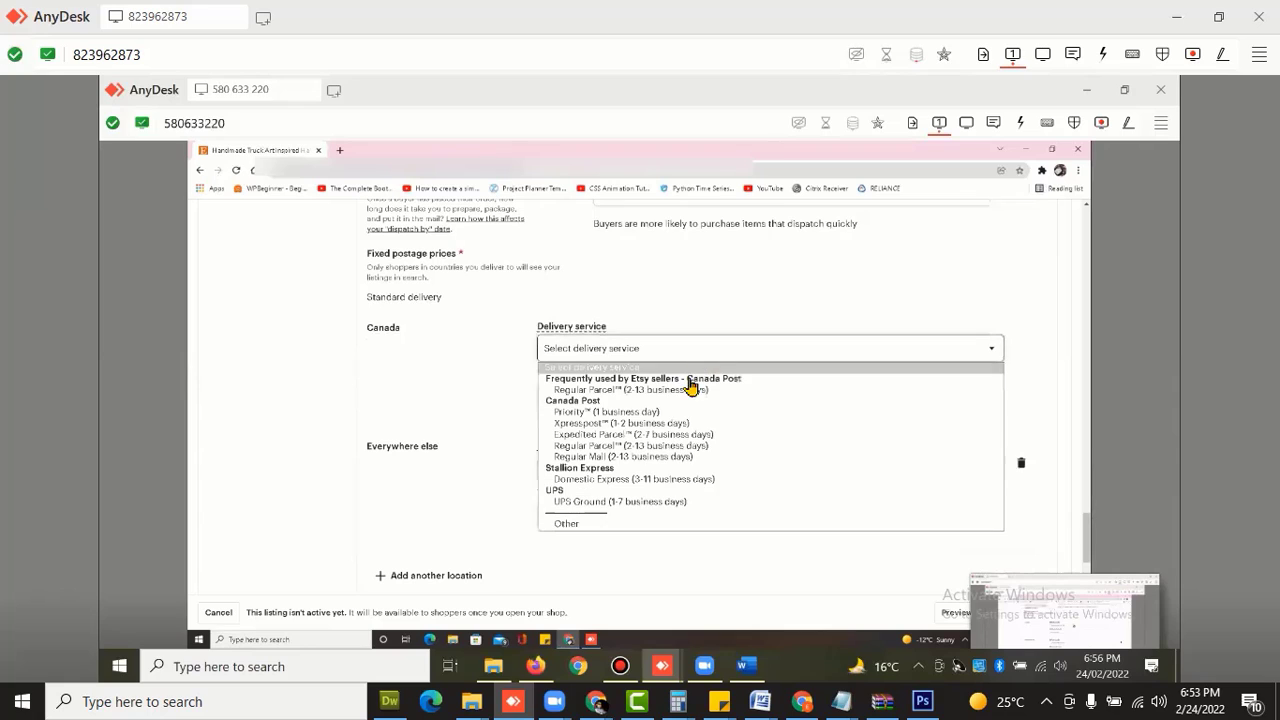
pyautogui.click(656, 391)
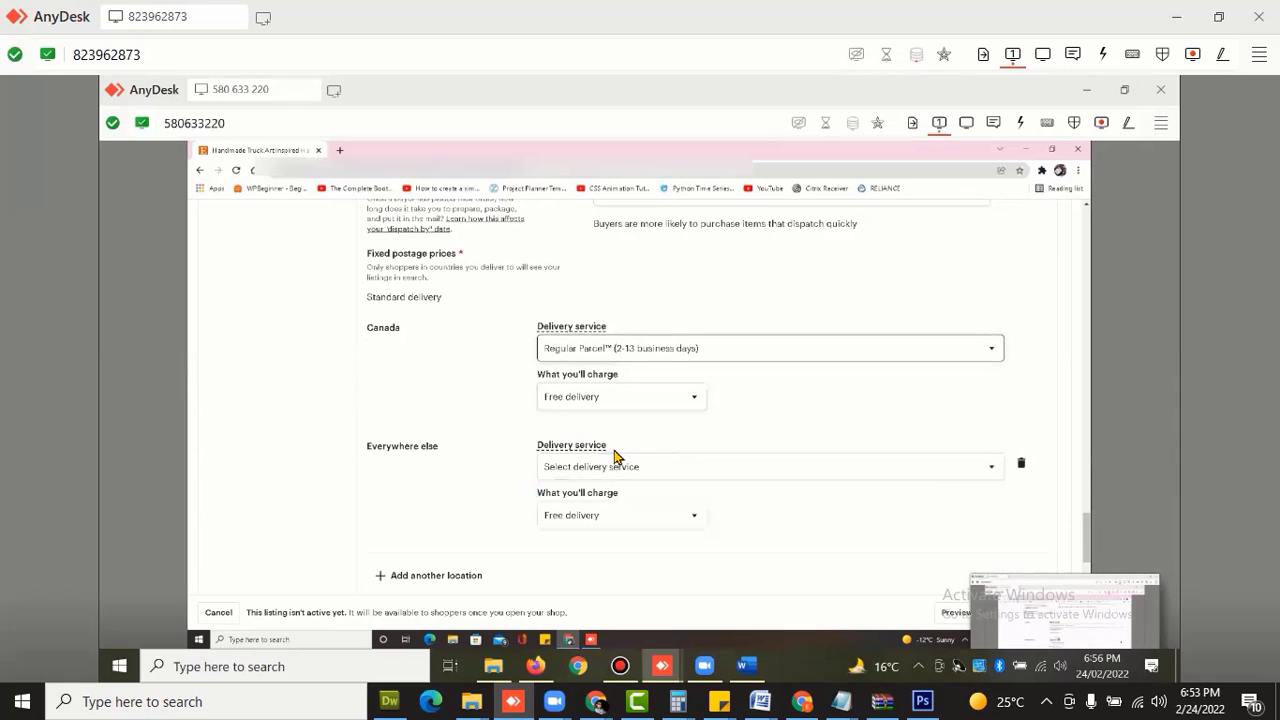
pyautogui.click(1022, 466)
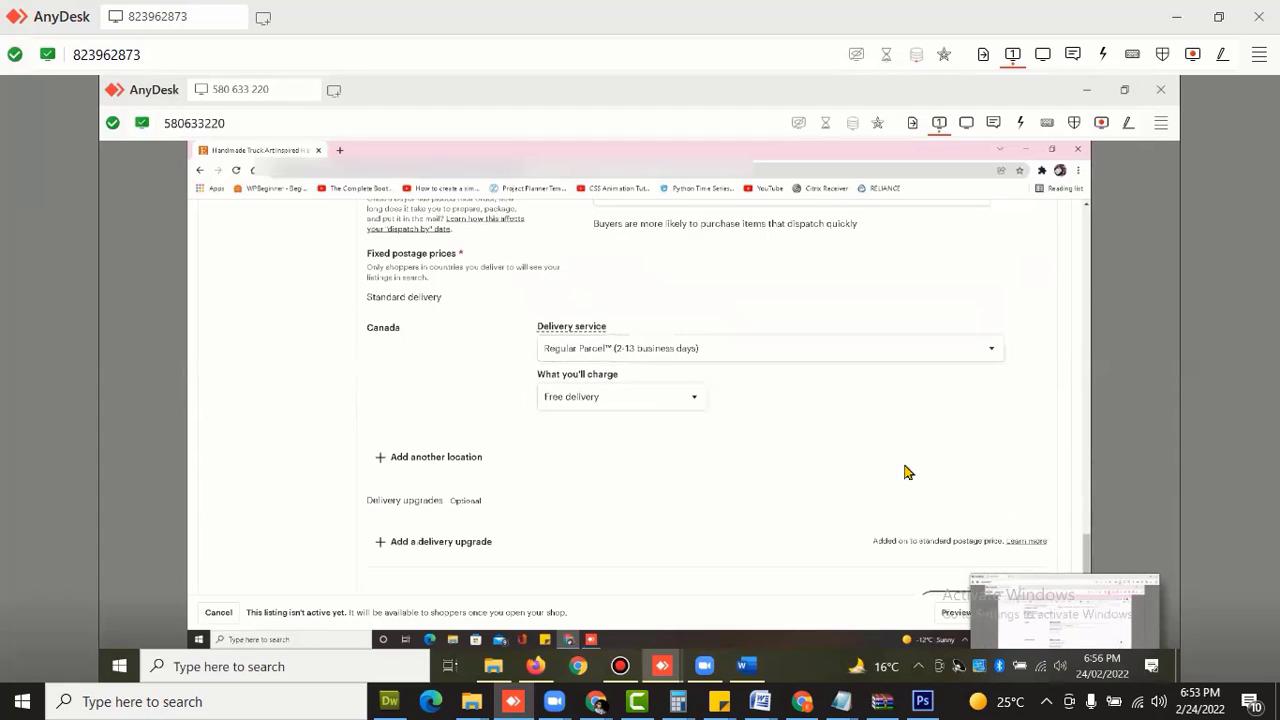
# Save the delivery options as a delivery profile named "Canada Shipping Template".
pyautogui.scroll(-2, 779, 432)
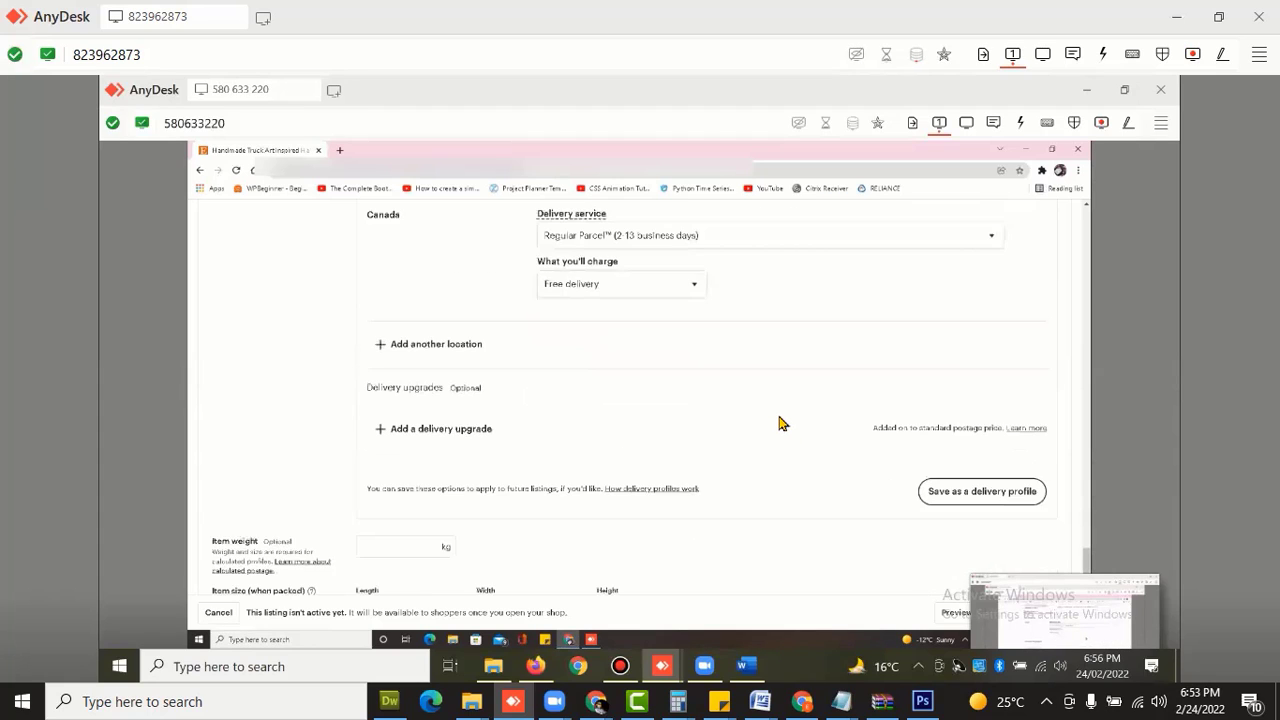
pyautogui.click(943, 496)
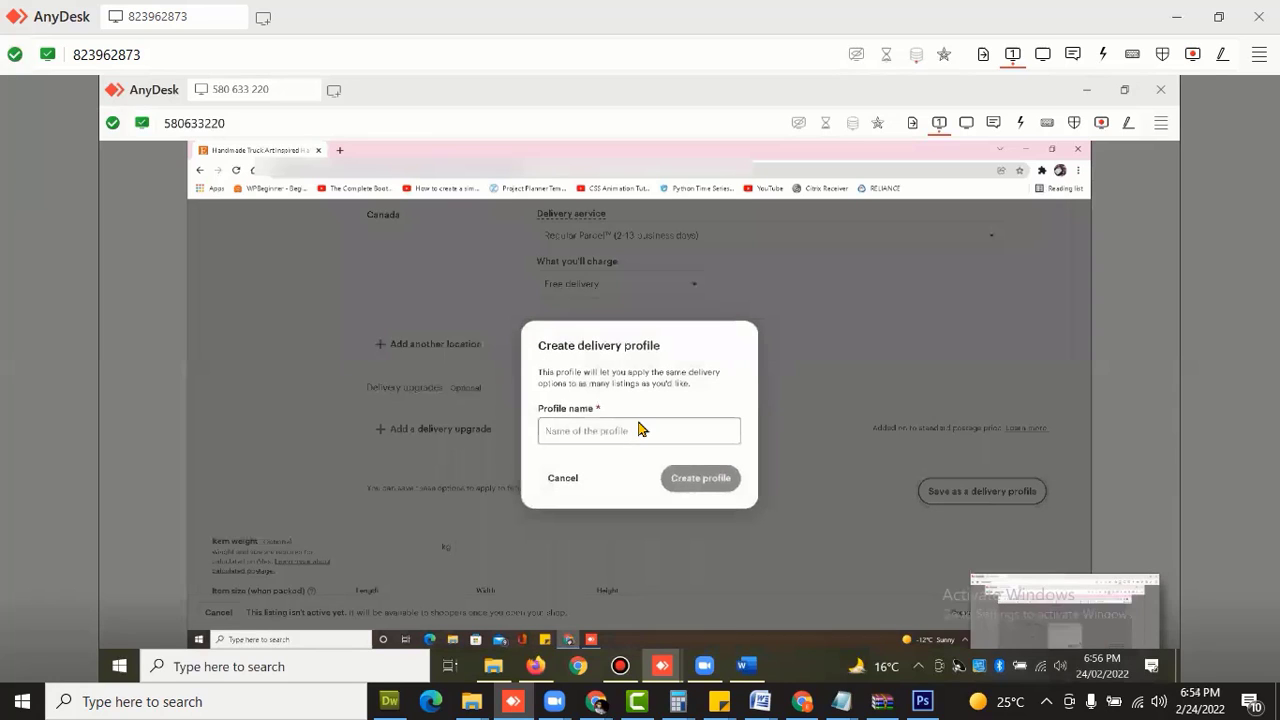
pyautogui.write('Canada')
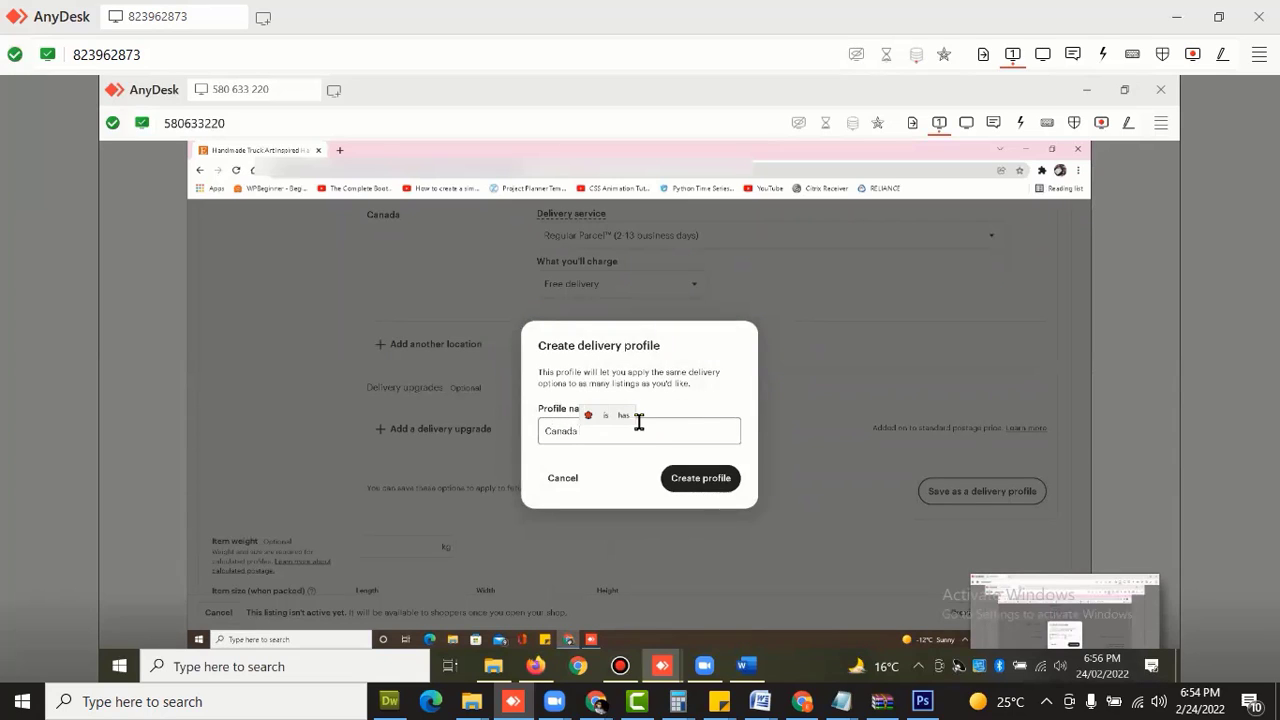
pyautogui.write(' Sh')
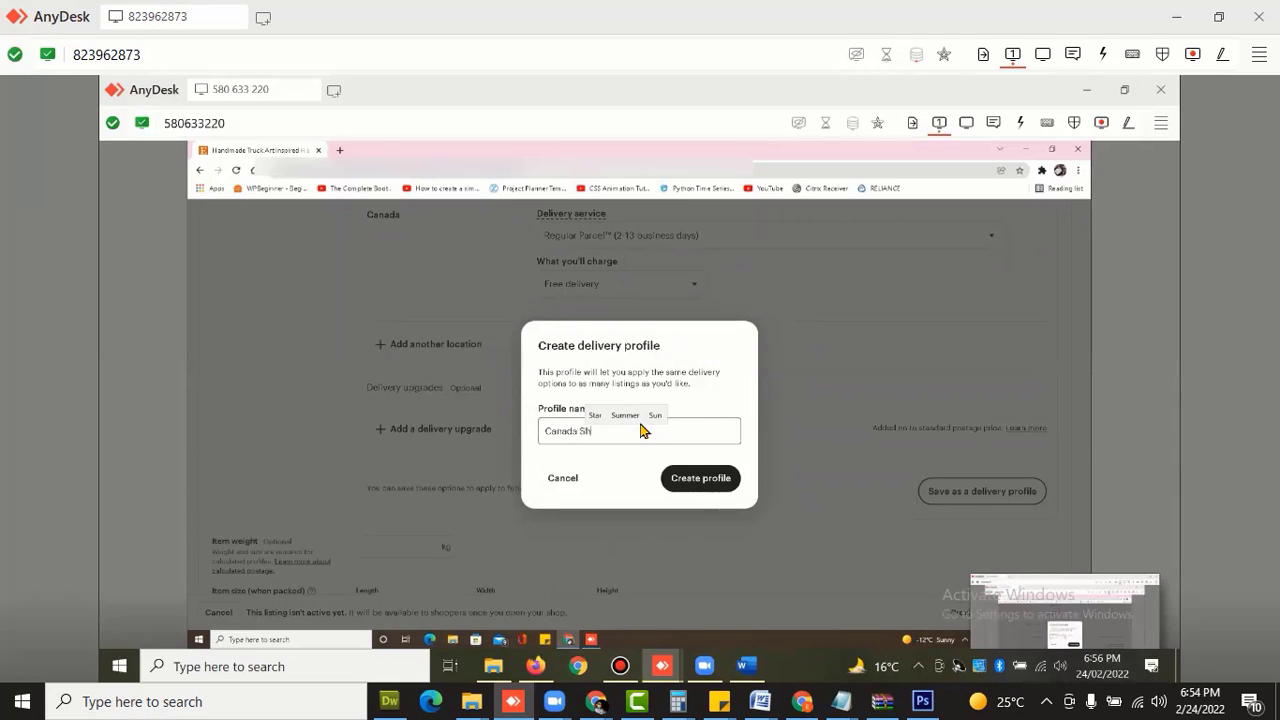
pyautogui.write('ipping Template')
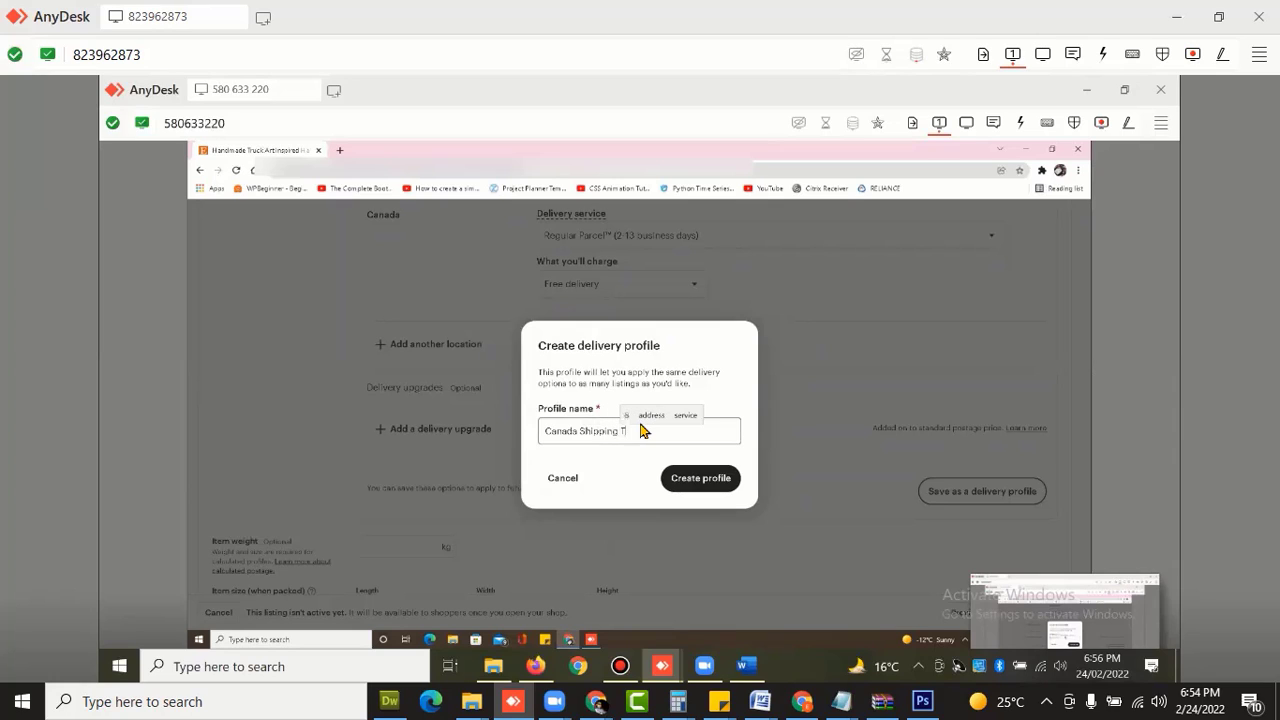
pyautogui.click(718, 490)
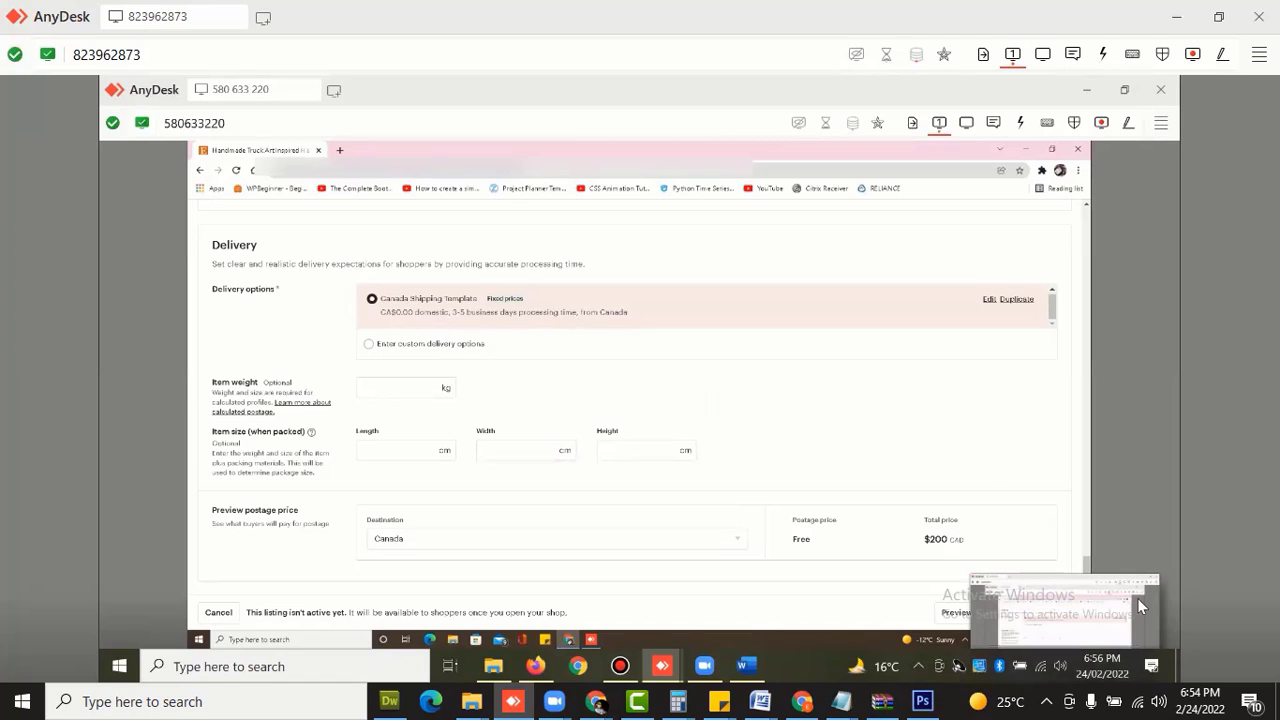
# Move the floating video window away so that it no longer covers the listing's "Save and continue" option.
pyautogui.moveTo(1138, 599)
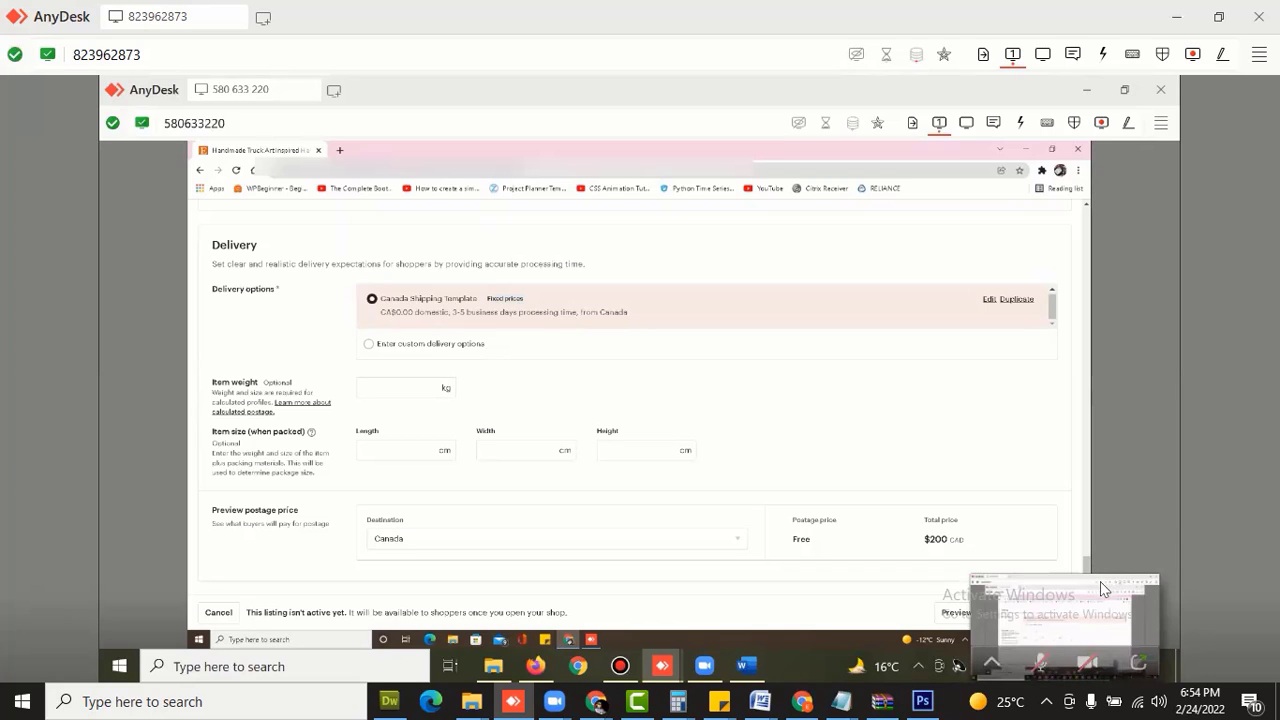
pyautogui.moveTo(1101, 588); pyautogui.dragTo(674, 583)
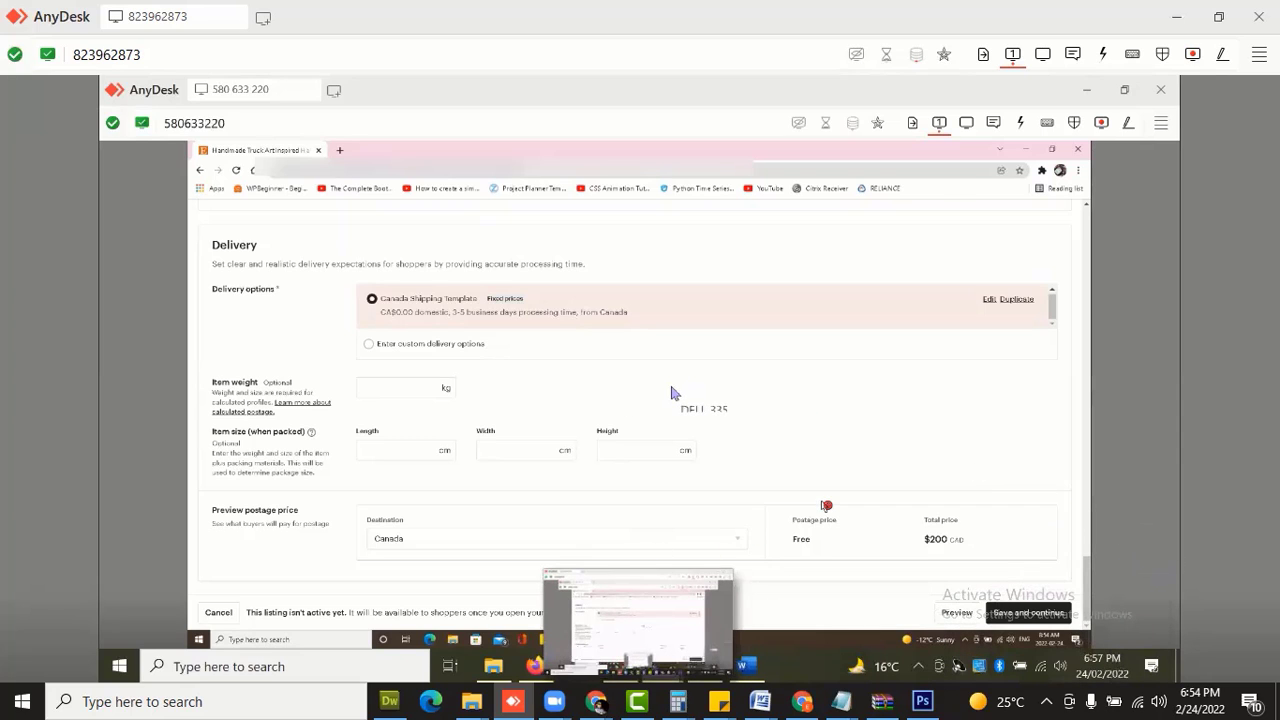
# Save the listing and continue from the "Stock your shop" stage to the "How you'll get paid" stage.
pyautogui.click(1035, 620)
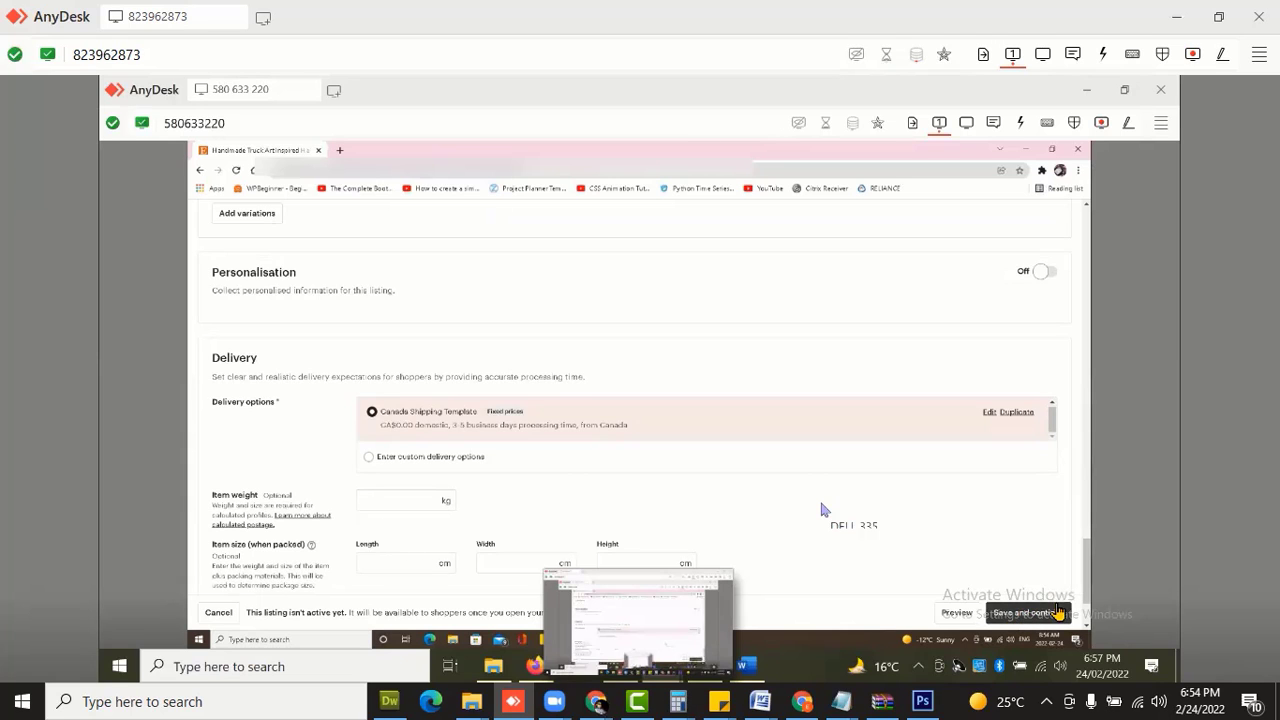
pyautogui.click(1060, 611)
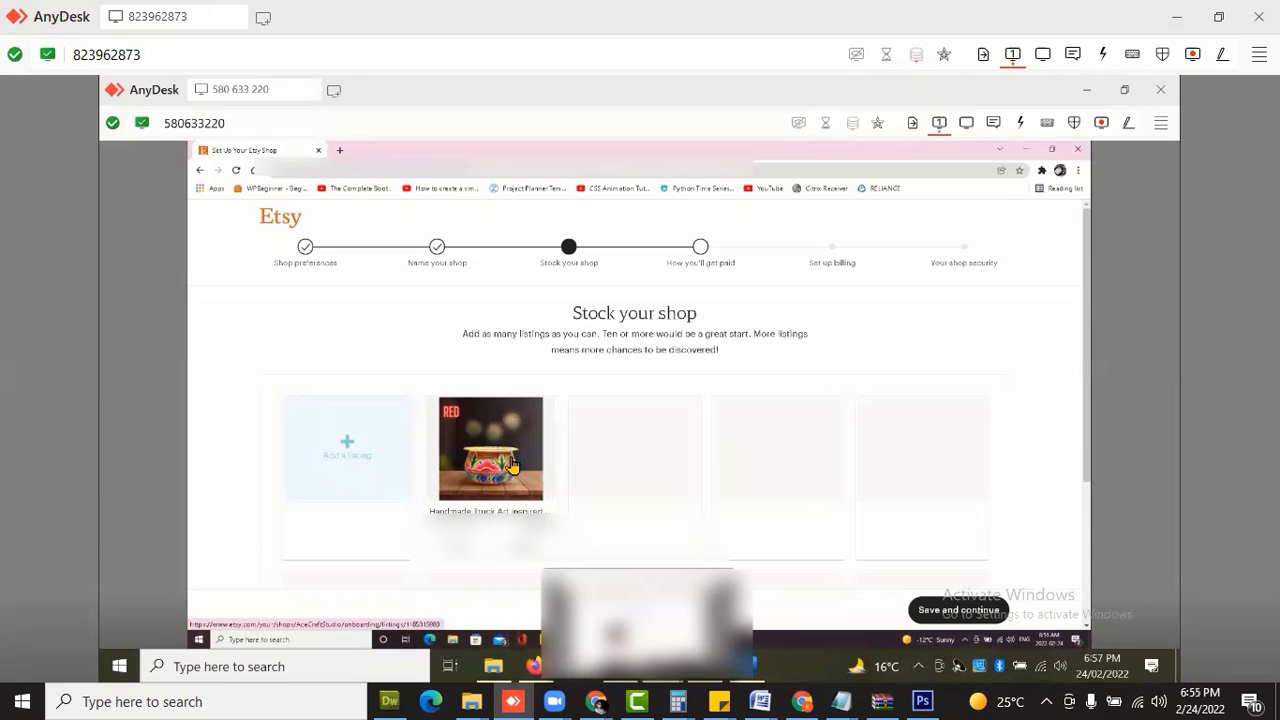
pyautogui.scroll(-1, 506, 425)
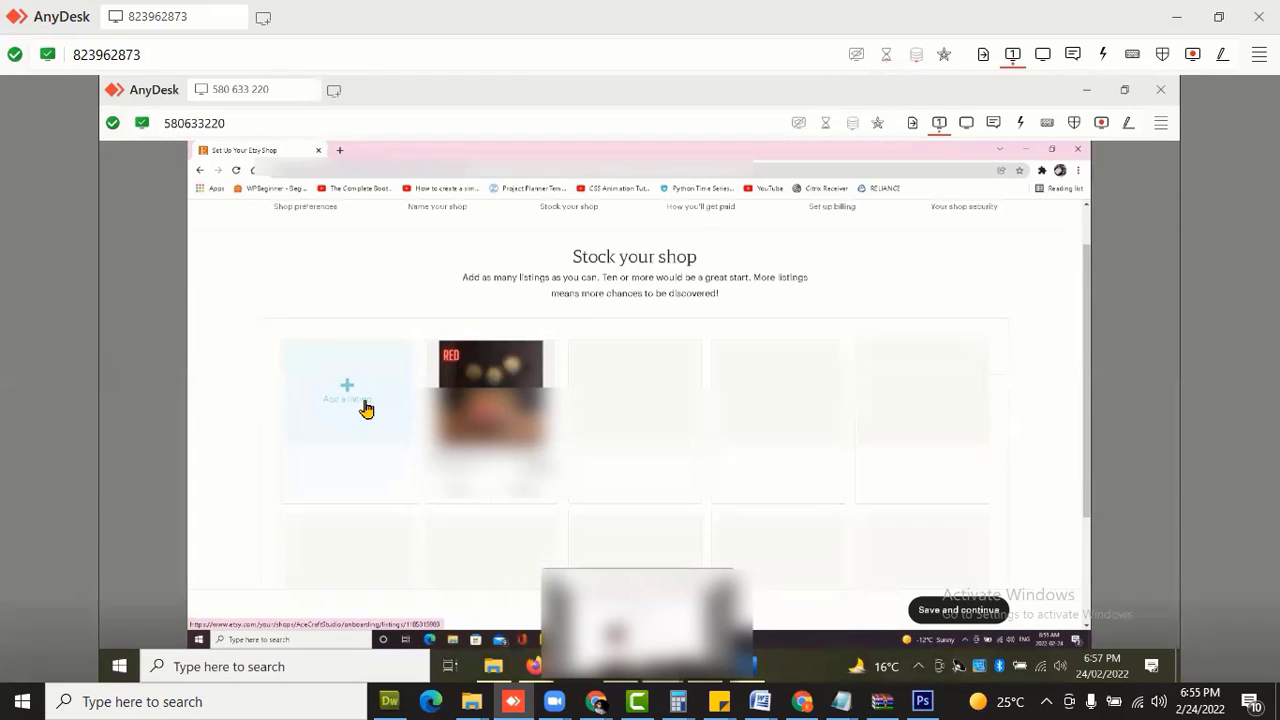
pyautogui.scroll(-1, 366, 409)
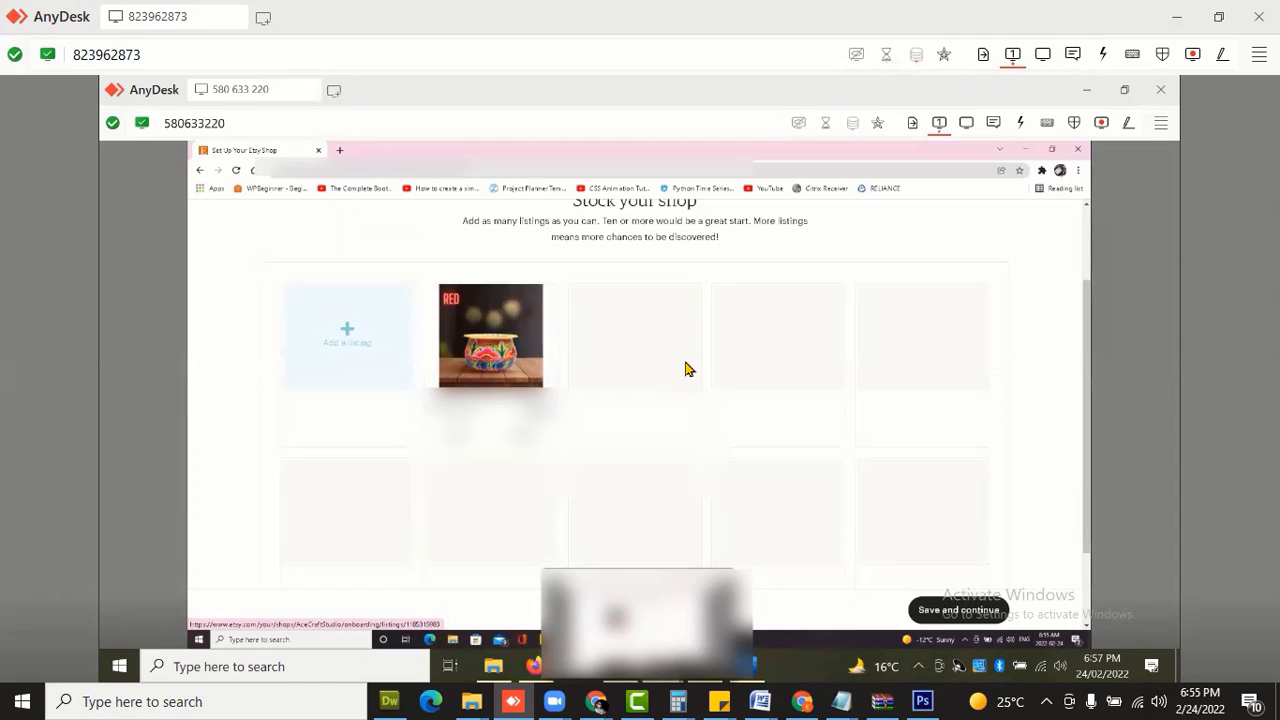
pyautogui.scroll(2, 694, 363)
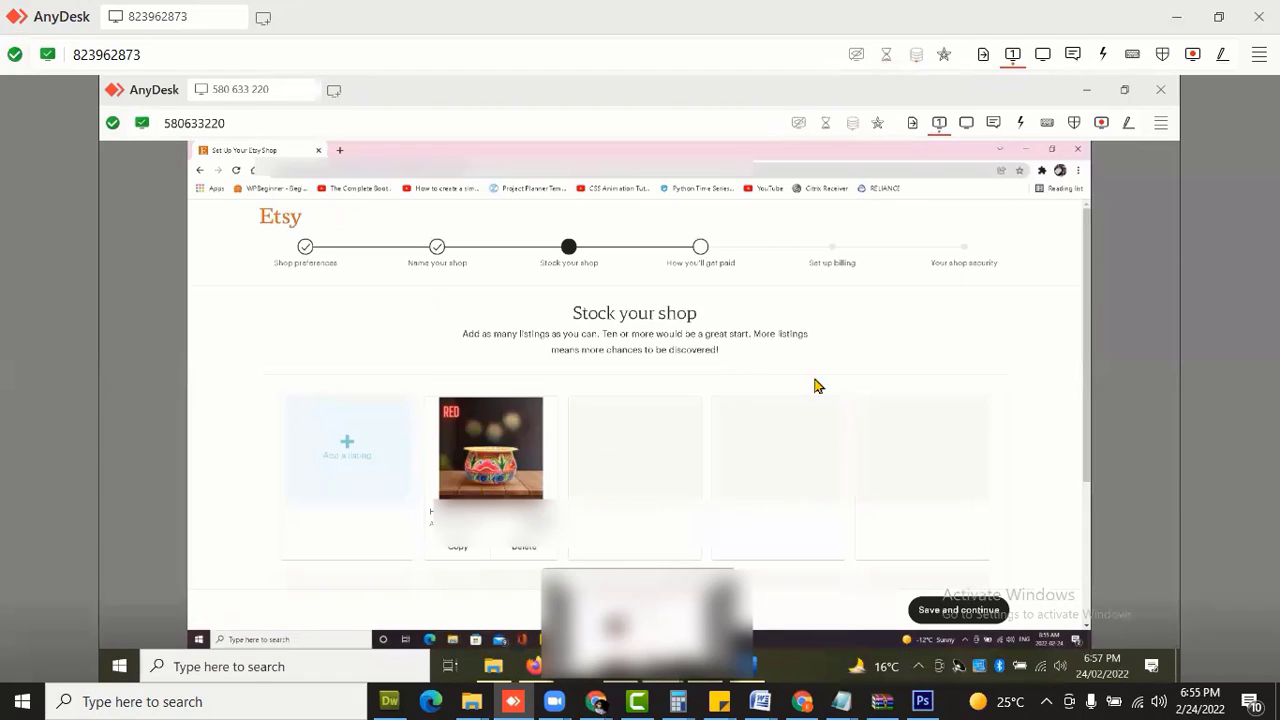
pyautogui.click(928, 620)
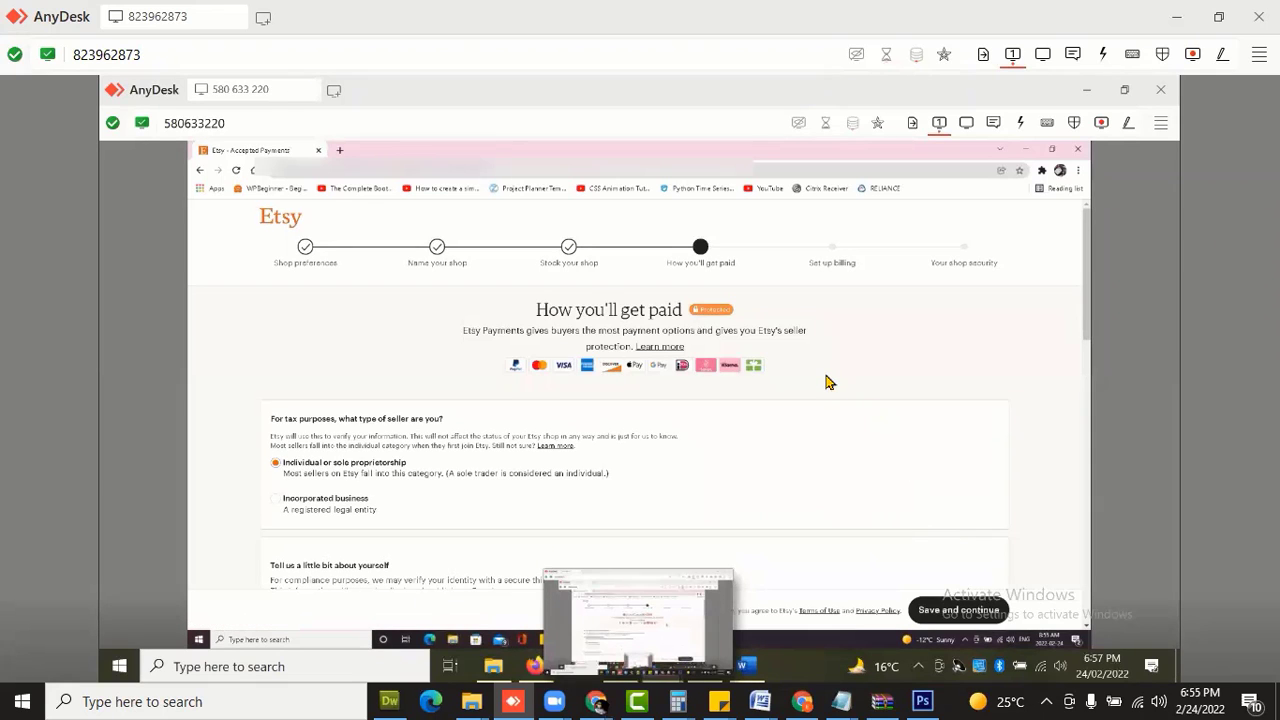
# Keep the seller type as individual or sole proprietorship and set the country of residence to Canada.
pyautogui.scroll(-2, 826, 386)
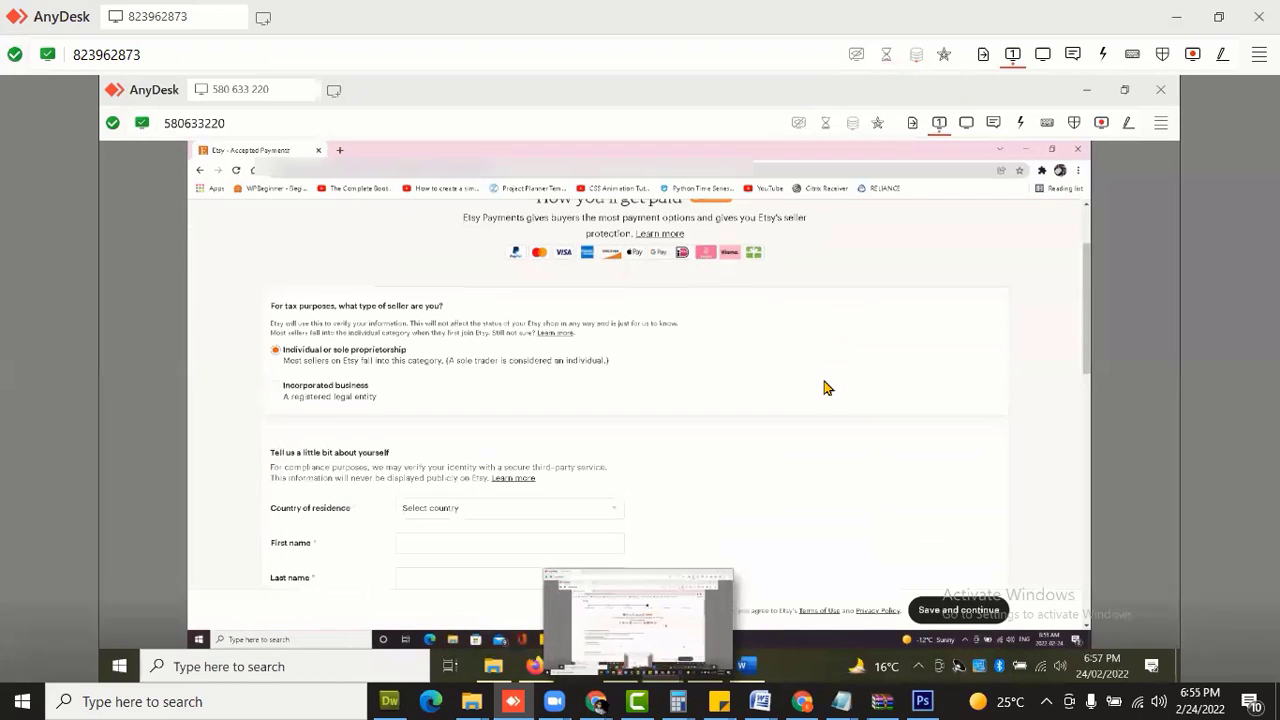
pyautogui.scroll(2, 826, 386)
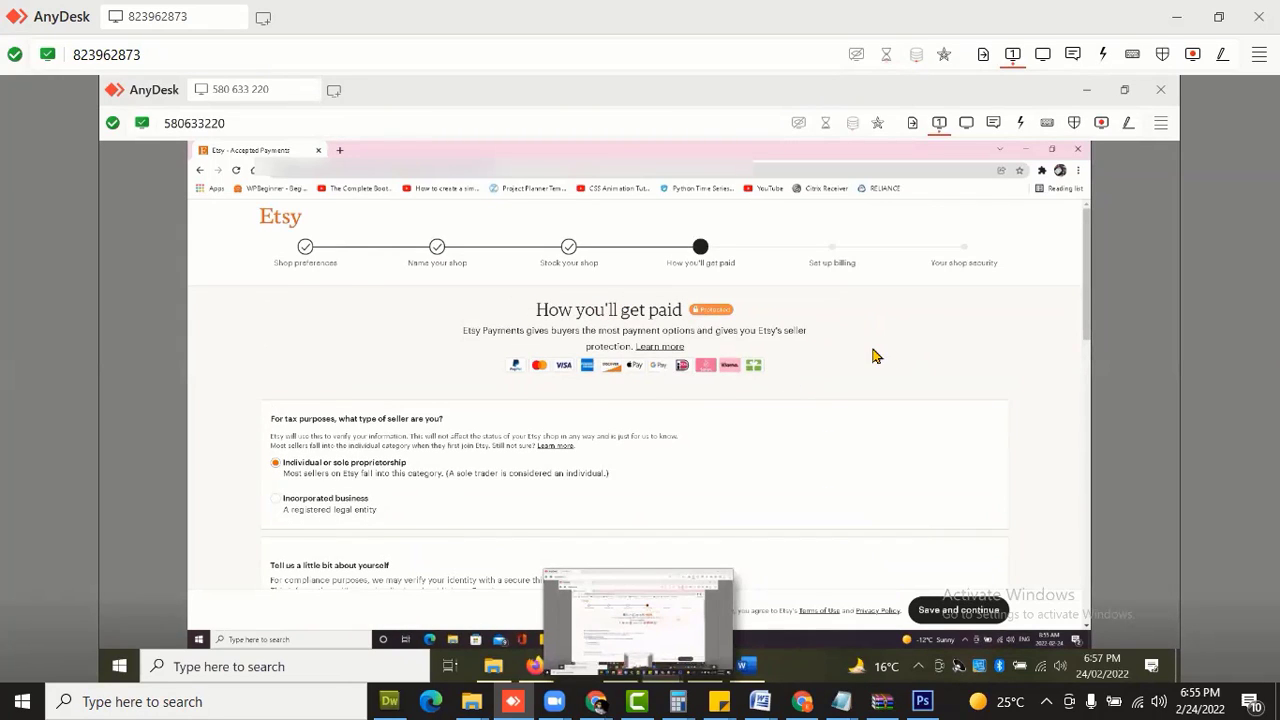
pyautogui.scroll(-1, 873, 355)
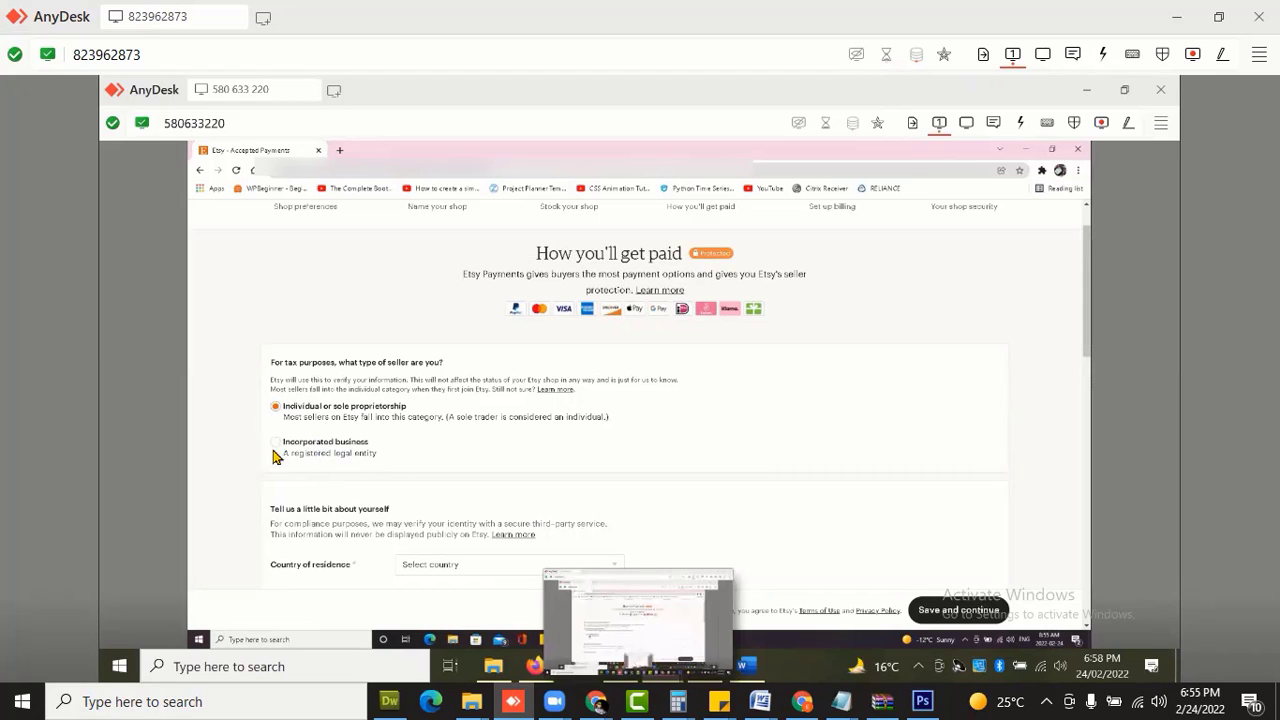
pyautogui.scroll(-2, 270, 425)
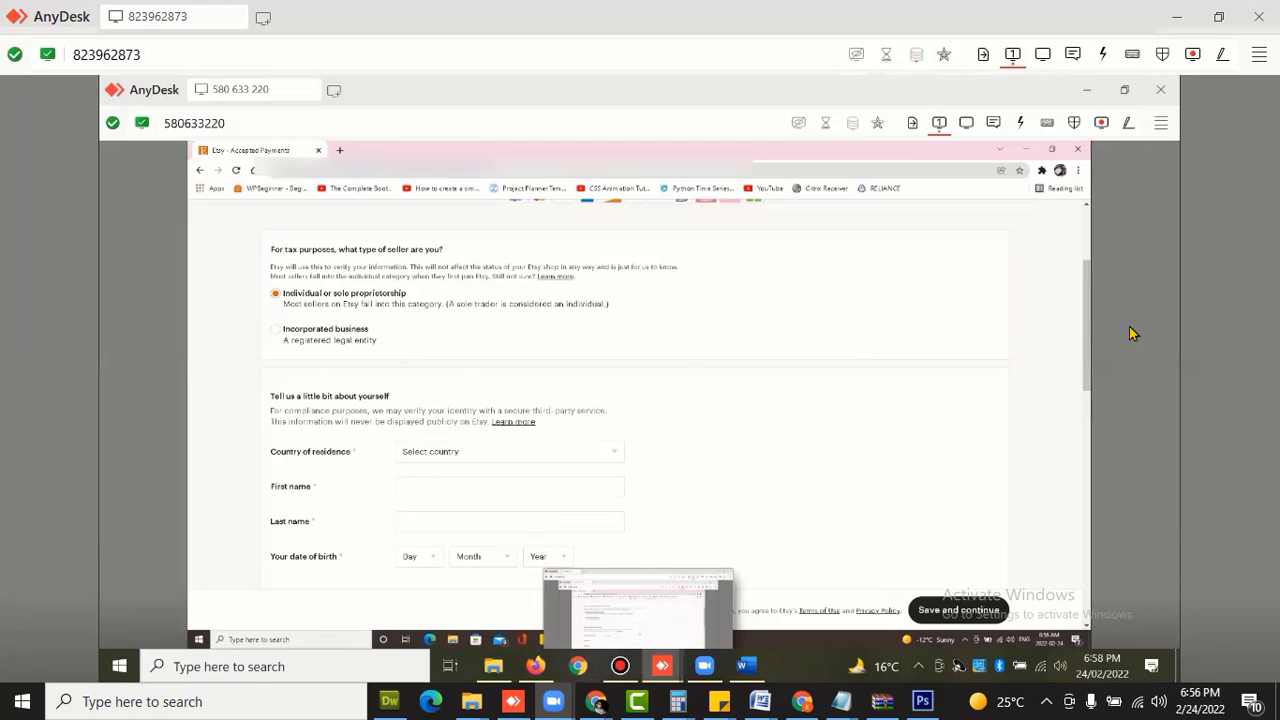
pyautogui.scroll(-2, 1074, 327)
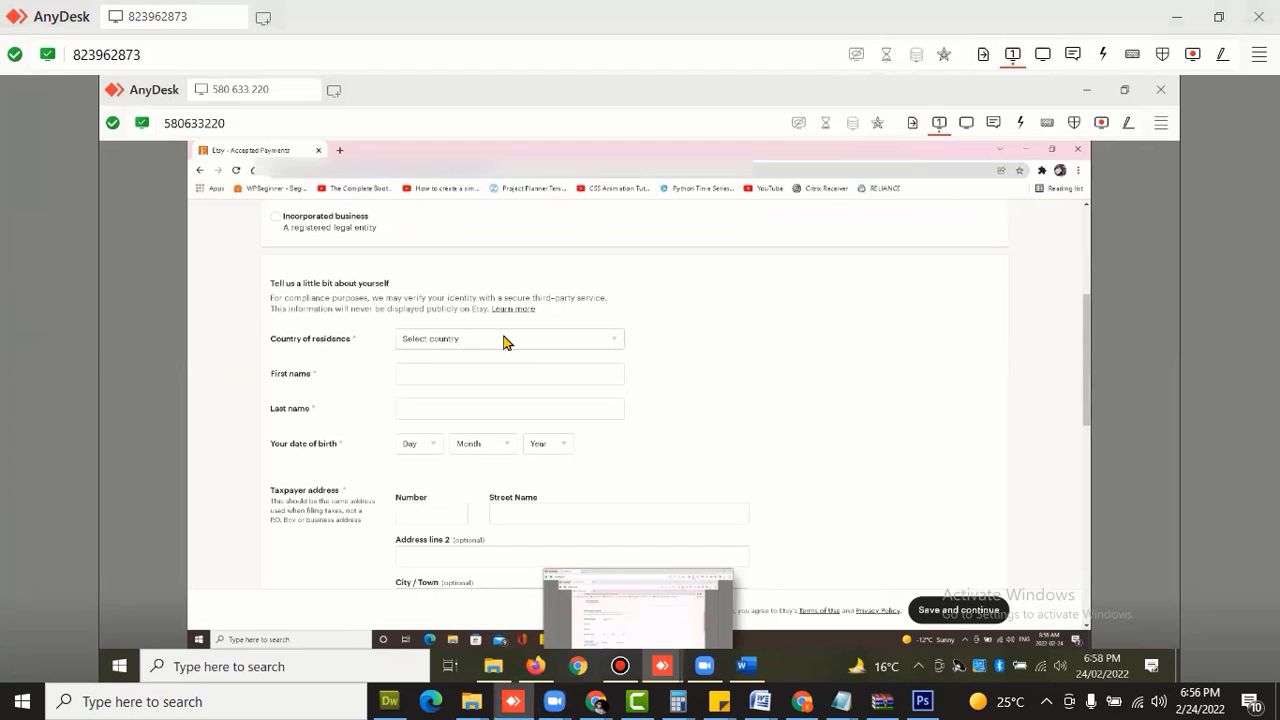
pyautogui.click(504, 342)
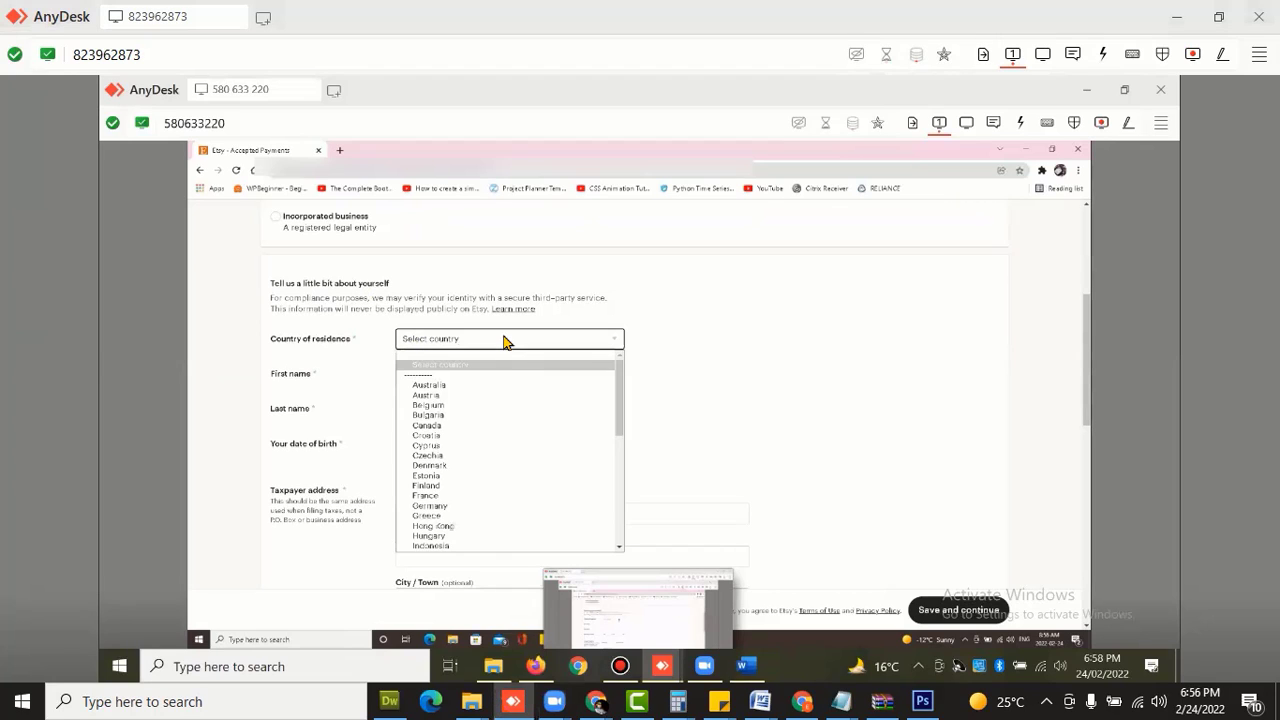
pyautogui.click(470, 424)
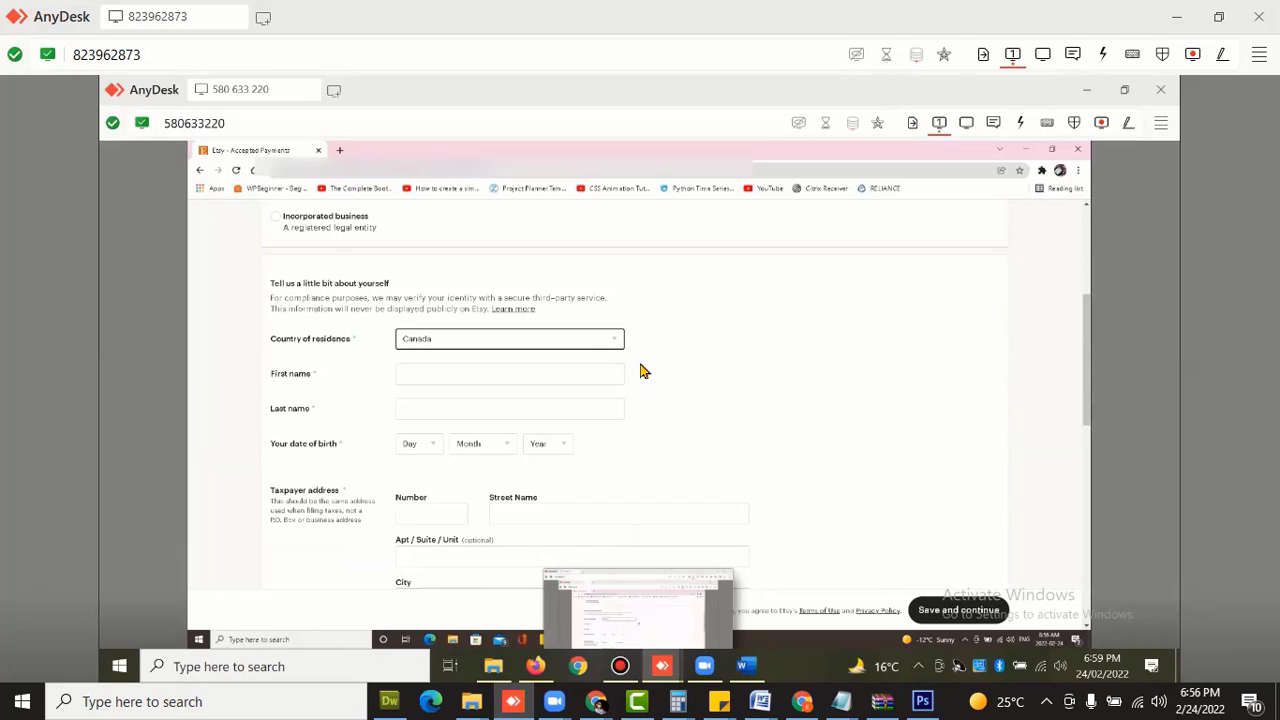
# Enter the seller's first name and last name in the personal details.
pyautogui.click(500, 373)
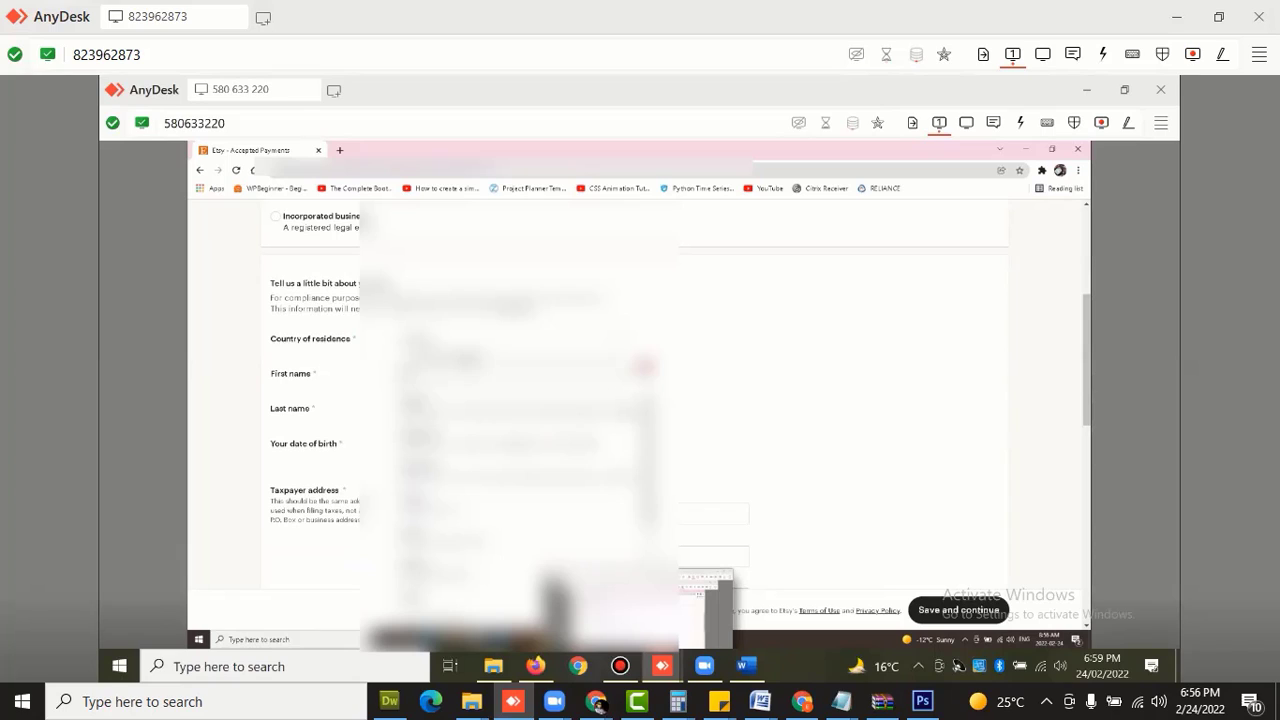
pyautogui.write('aa')
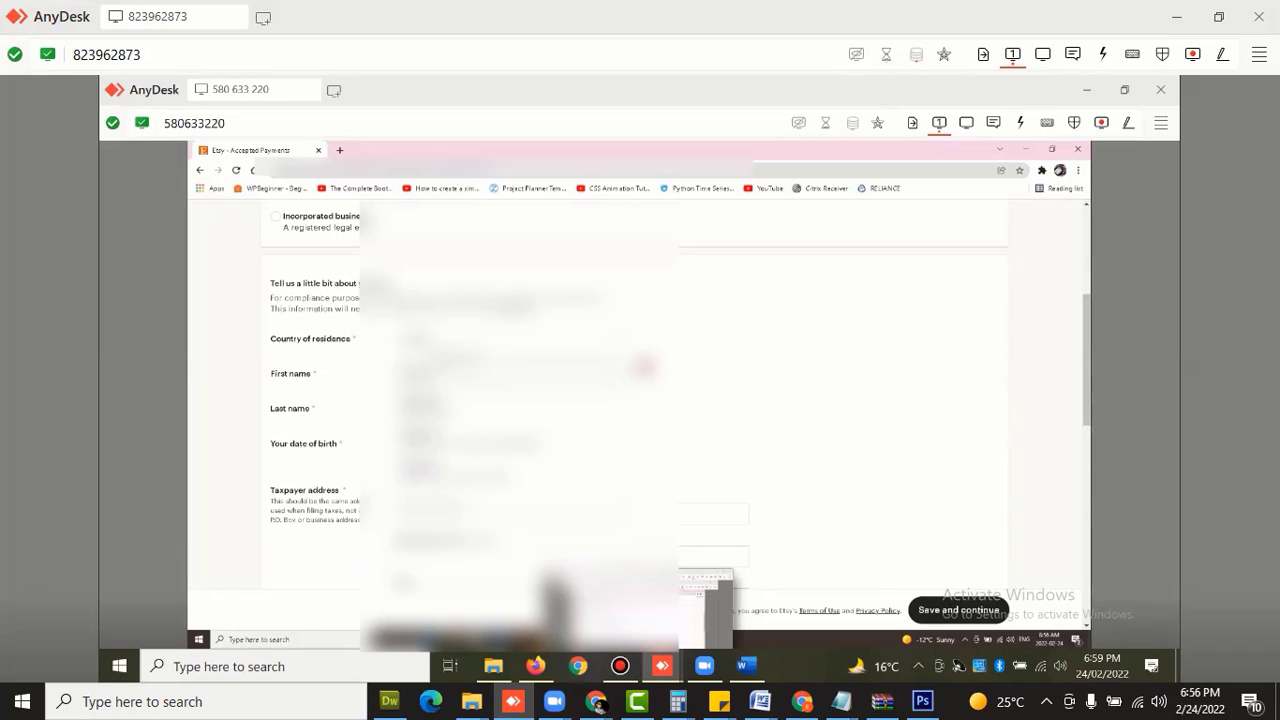
pyautogui.write('a')
pyautogui.press('Return')
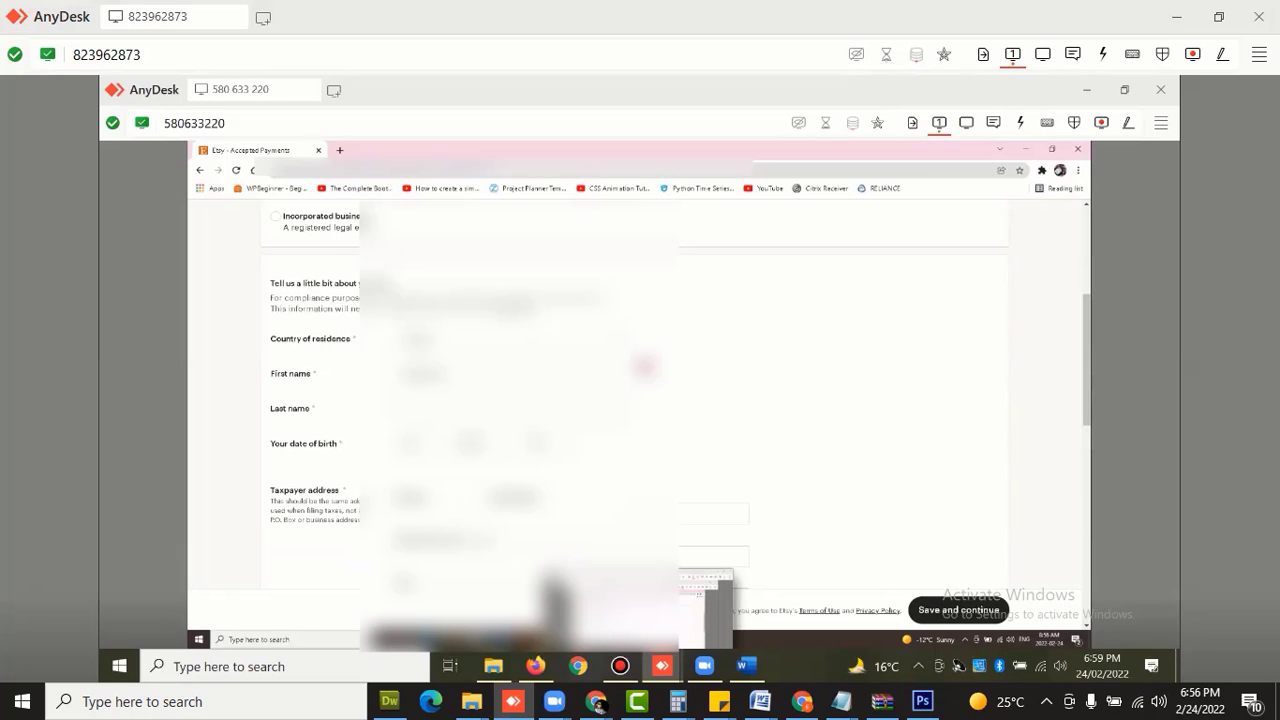
pyautogui.write('sh')
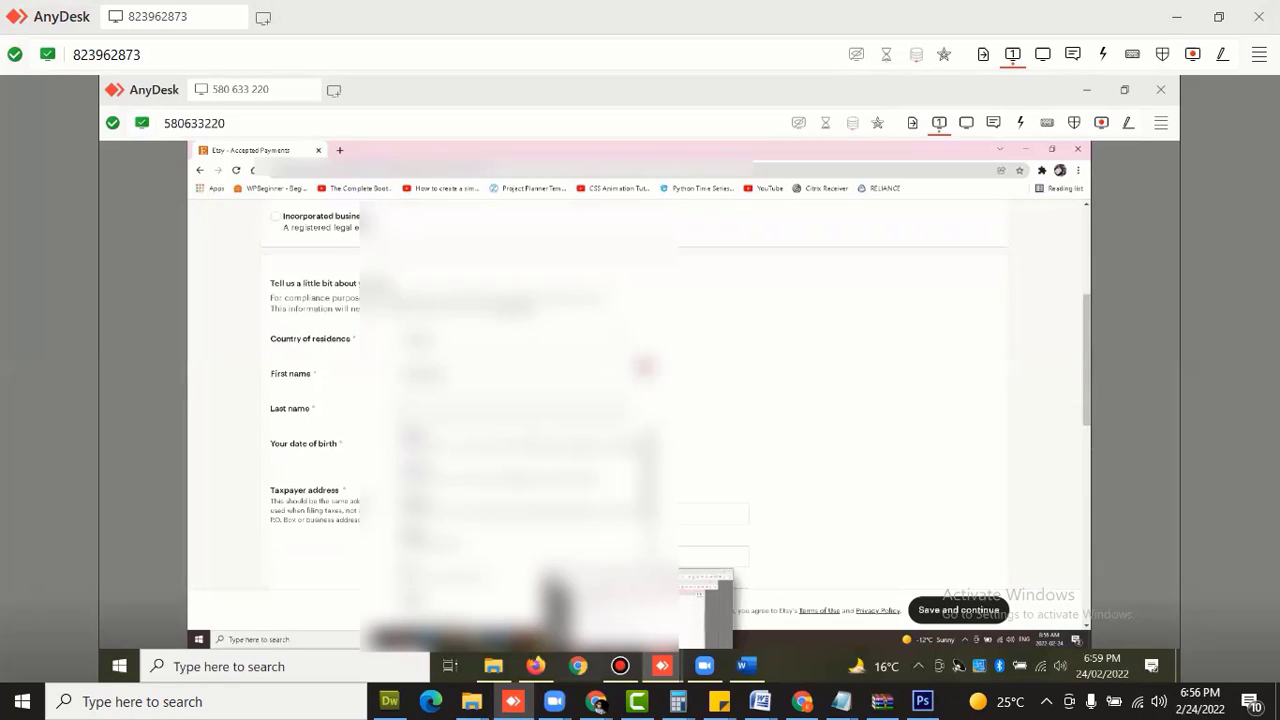
pyautogui.press('BackSpace')
pyautogui.press('BackSpace')
pyautogui.press('BackSpace')
pyautogui.press('BackSpace')
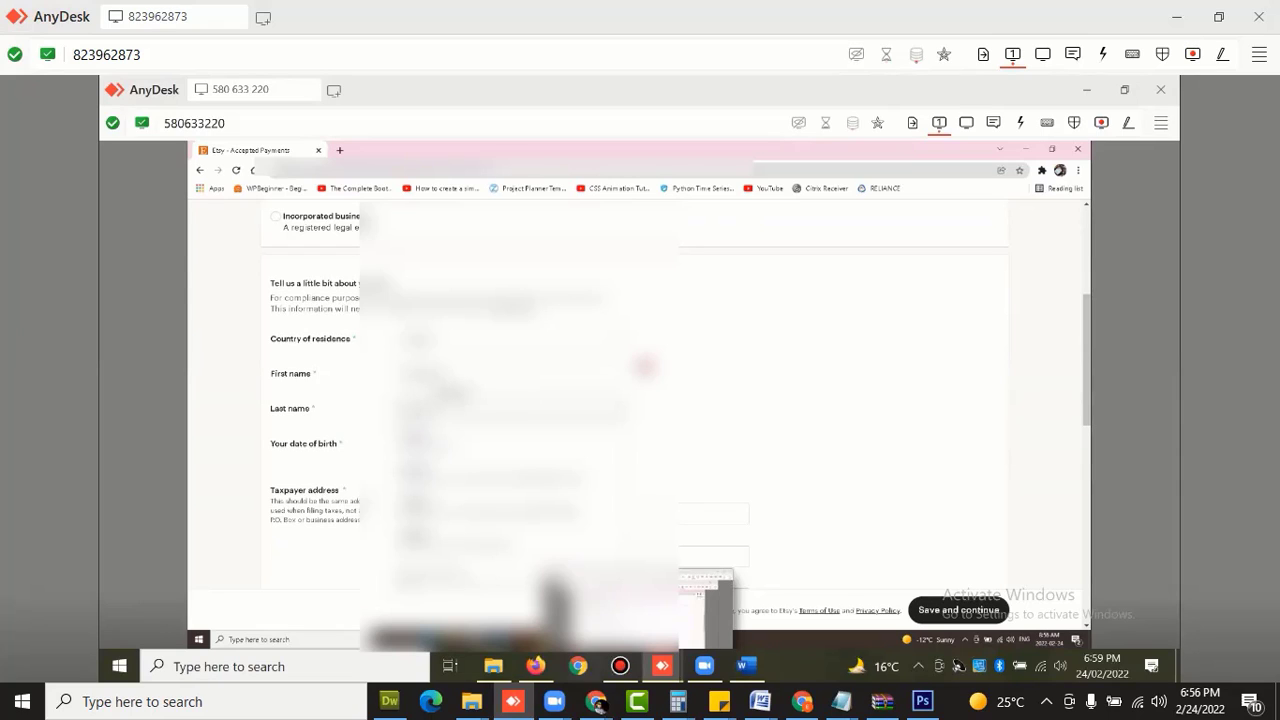
pyautogui.click(455, 394)
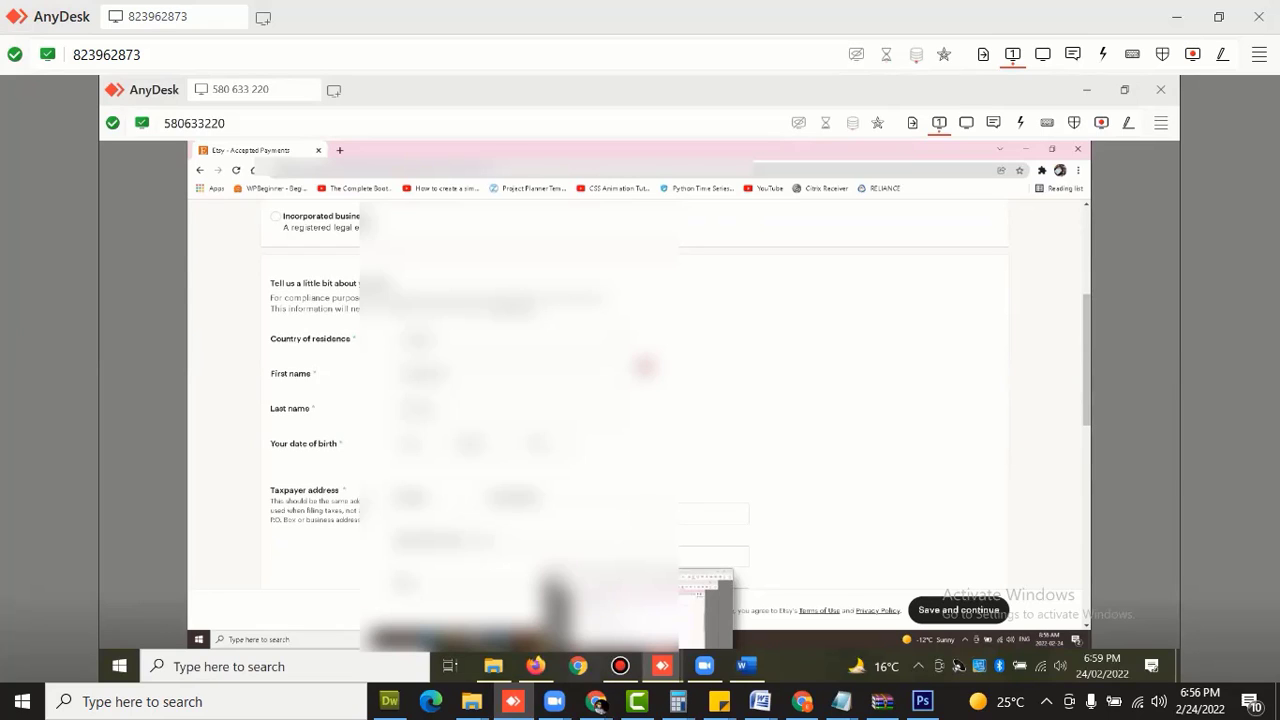
# Choose the day, month and year of the seller's date of birth.
pyautogui.click(415, 444)
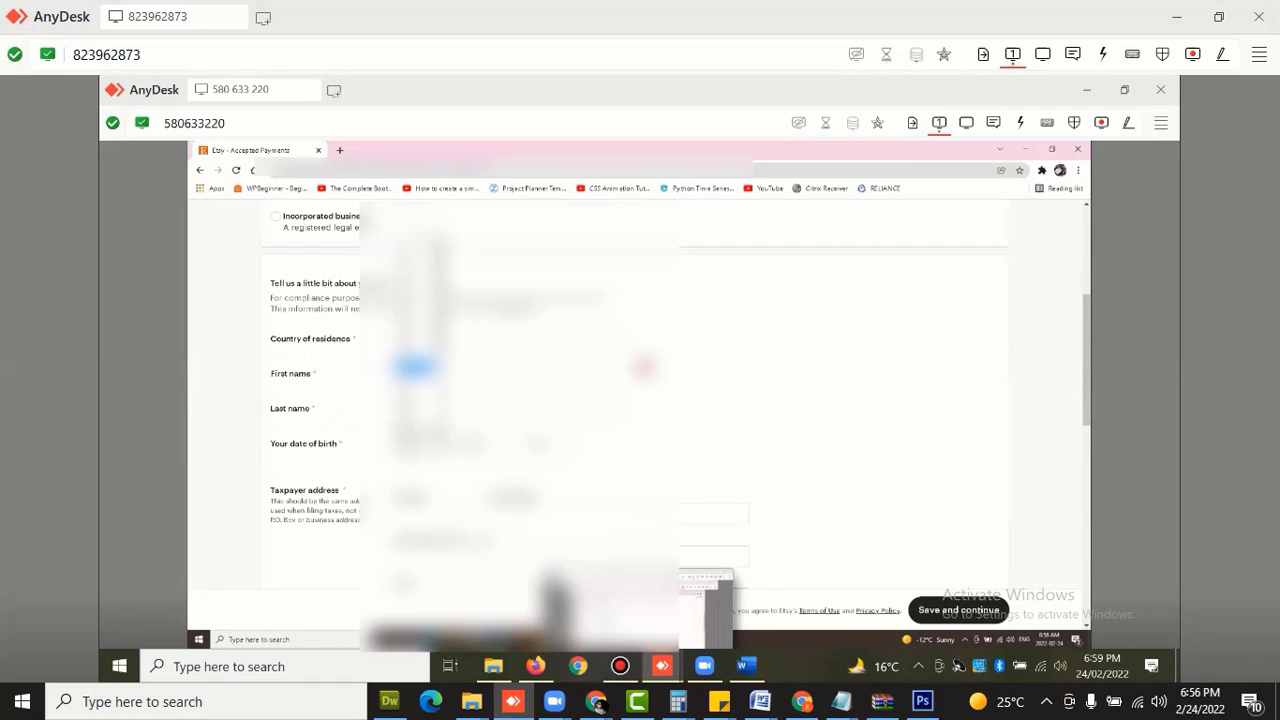
pyautogui.click(415, 368)
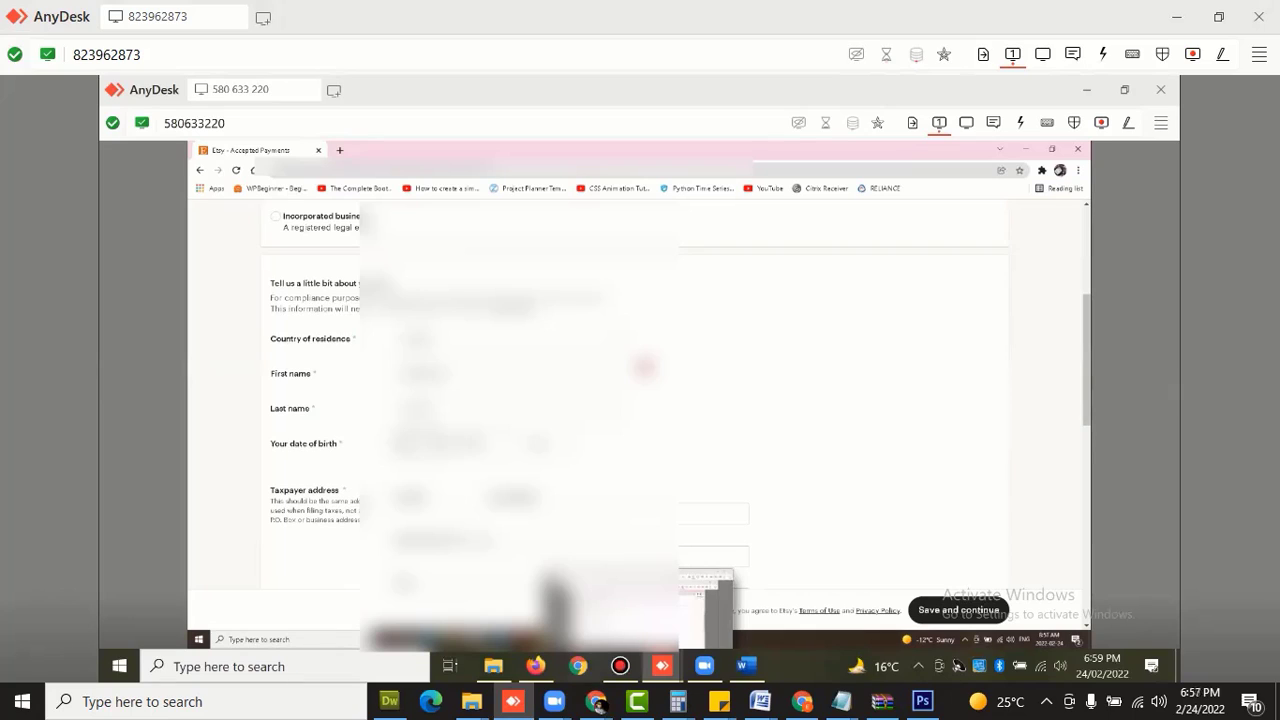
pyautogui.click(468, 443)
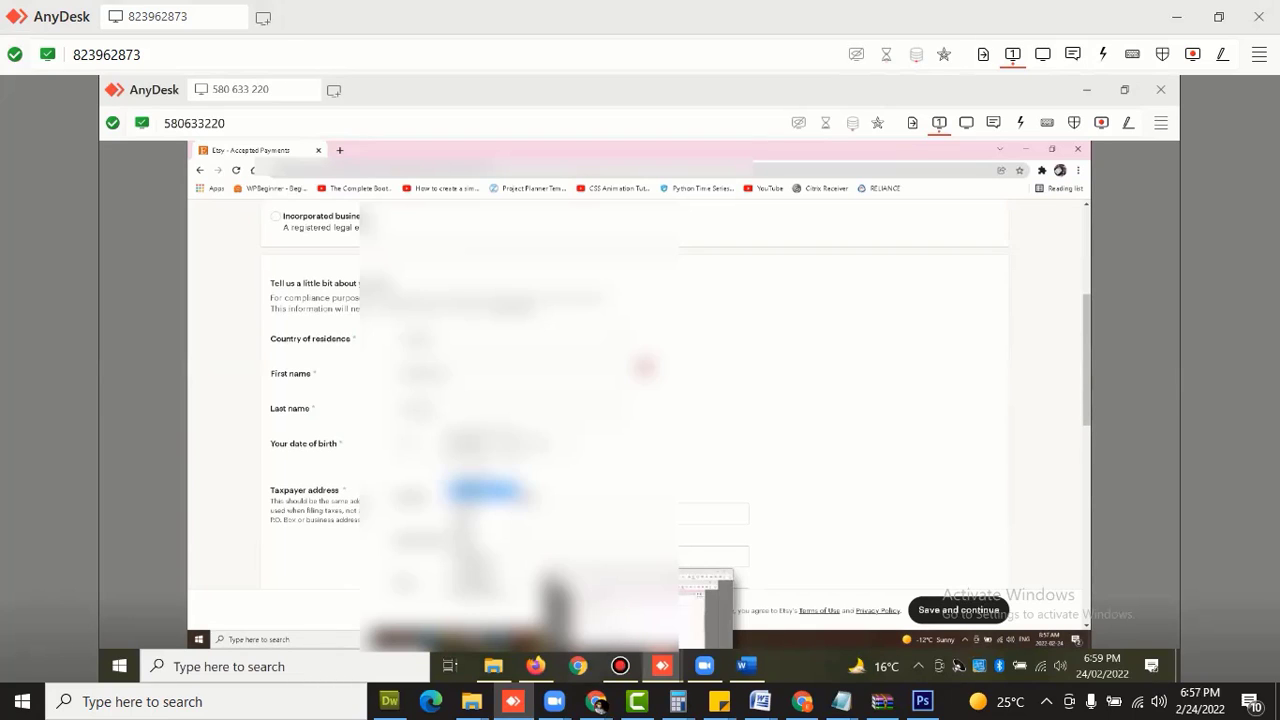
pyautogui.click(484, 491)
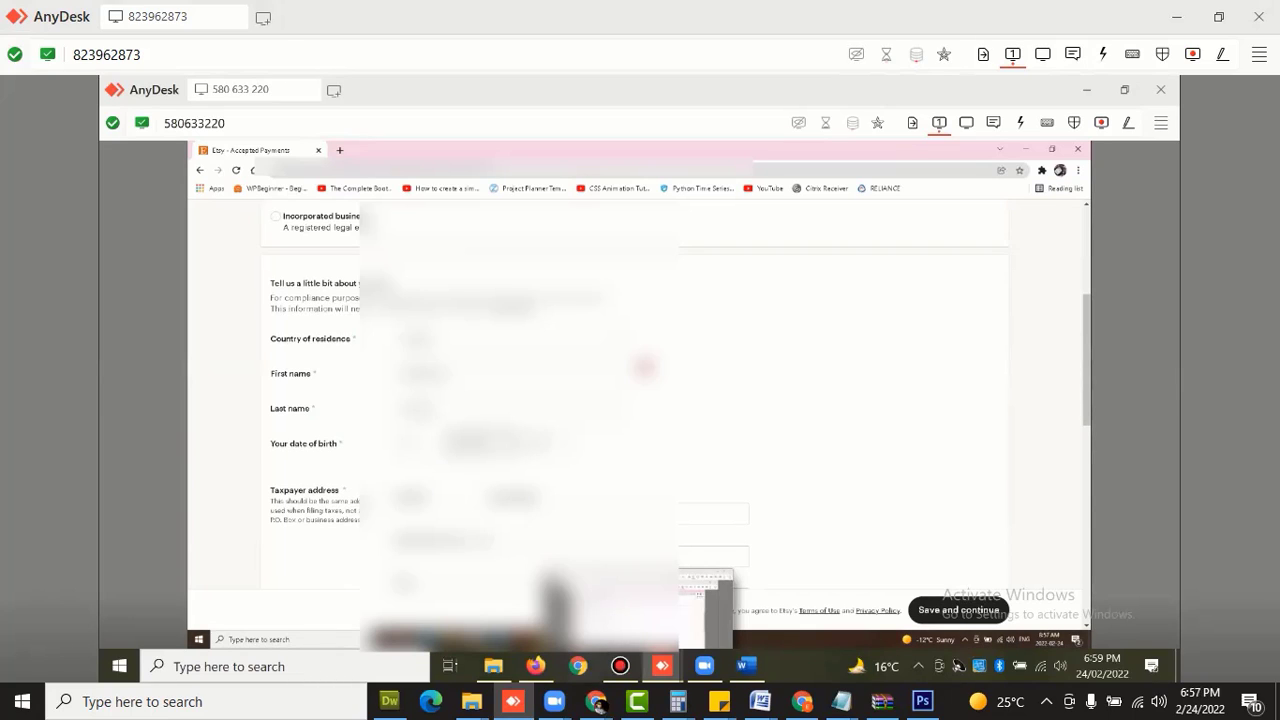
pyautogui.click(548, 443)
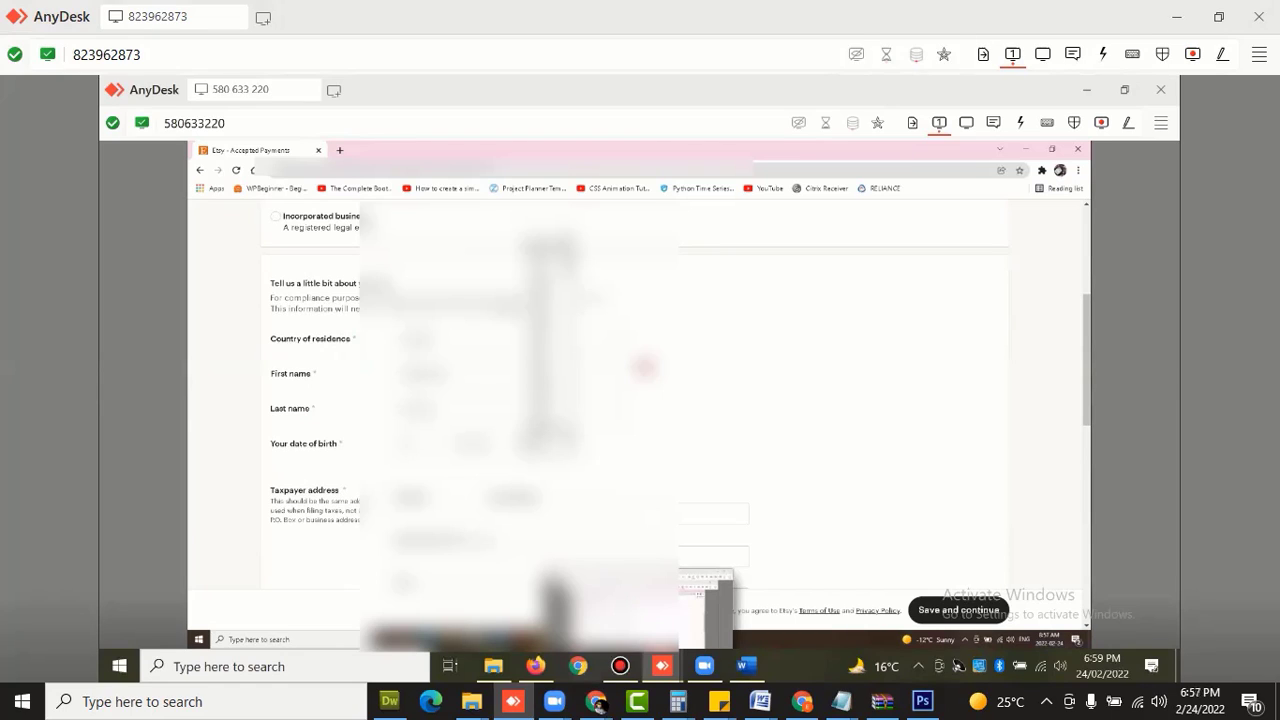
pyautogui.moveTo(569, 257); pyautogui.dragTo(569, 318)
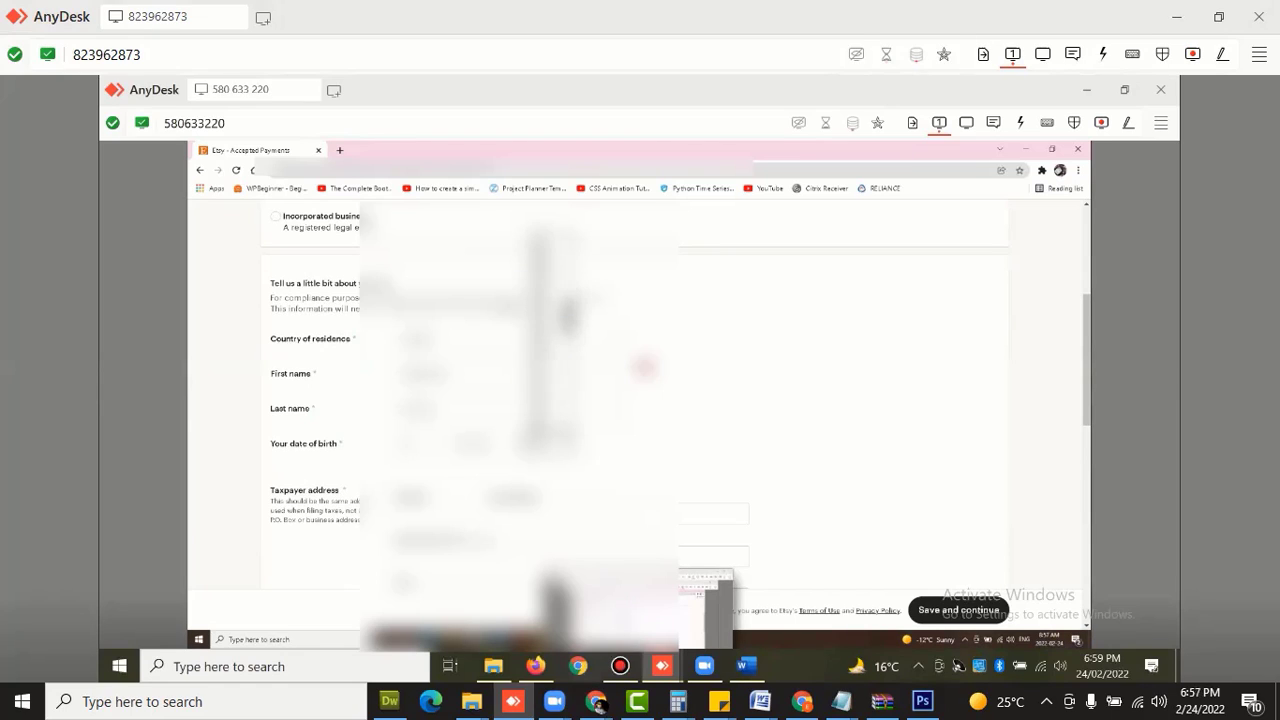
pyautogui.scroll(2, 545, 337)
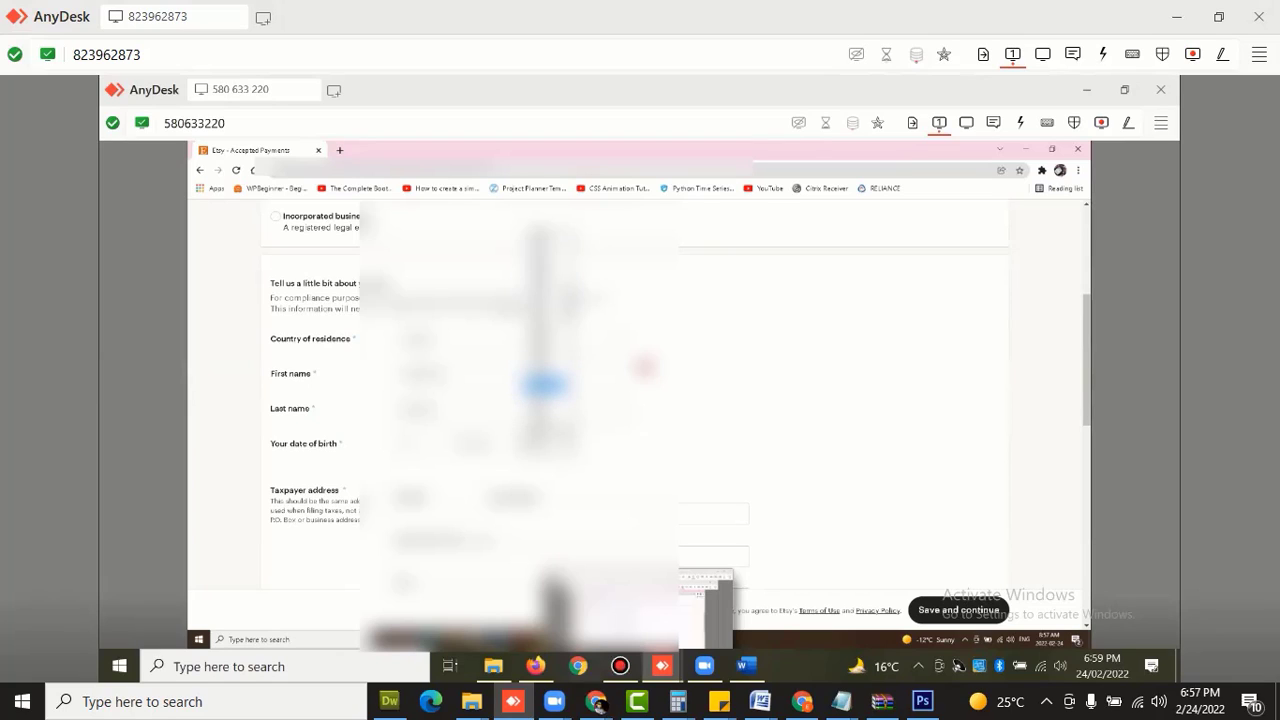
pyautogui.click(543, 383)
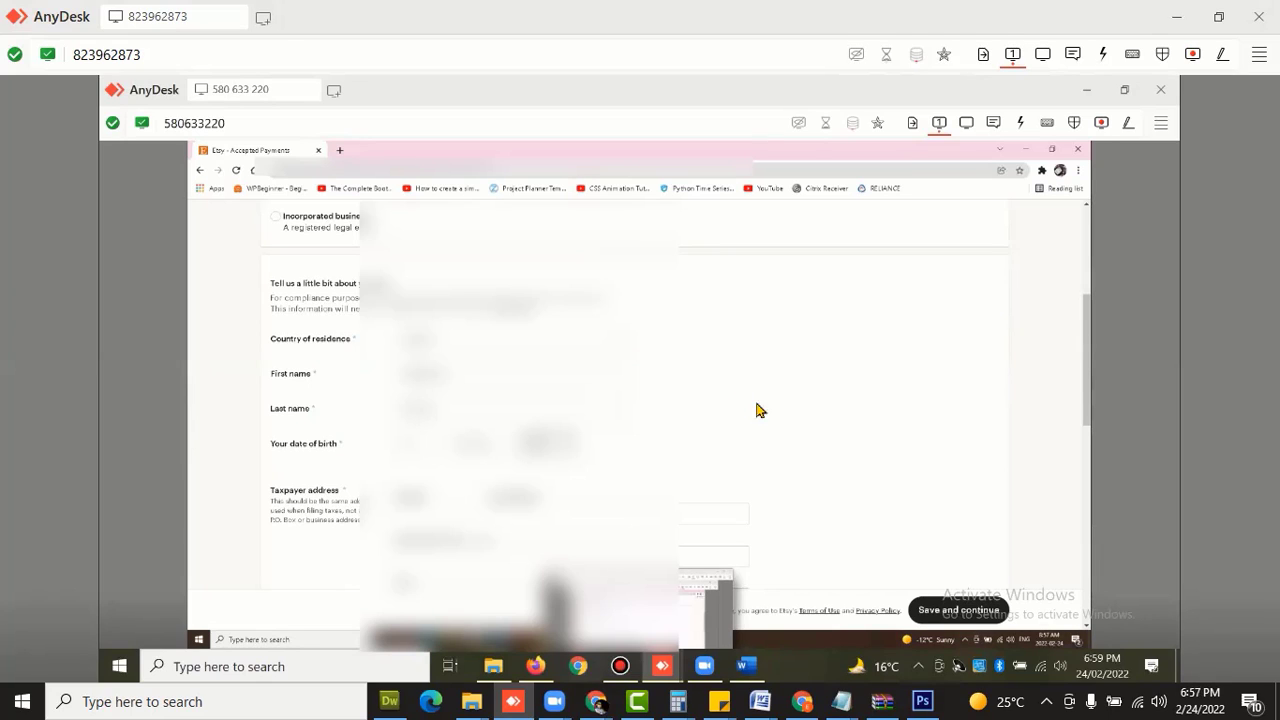
# Fill in the seller's taxpayer address, including the street name and city.
pyautogui.scroll(-2, 771, 410)
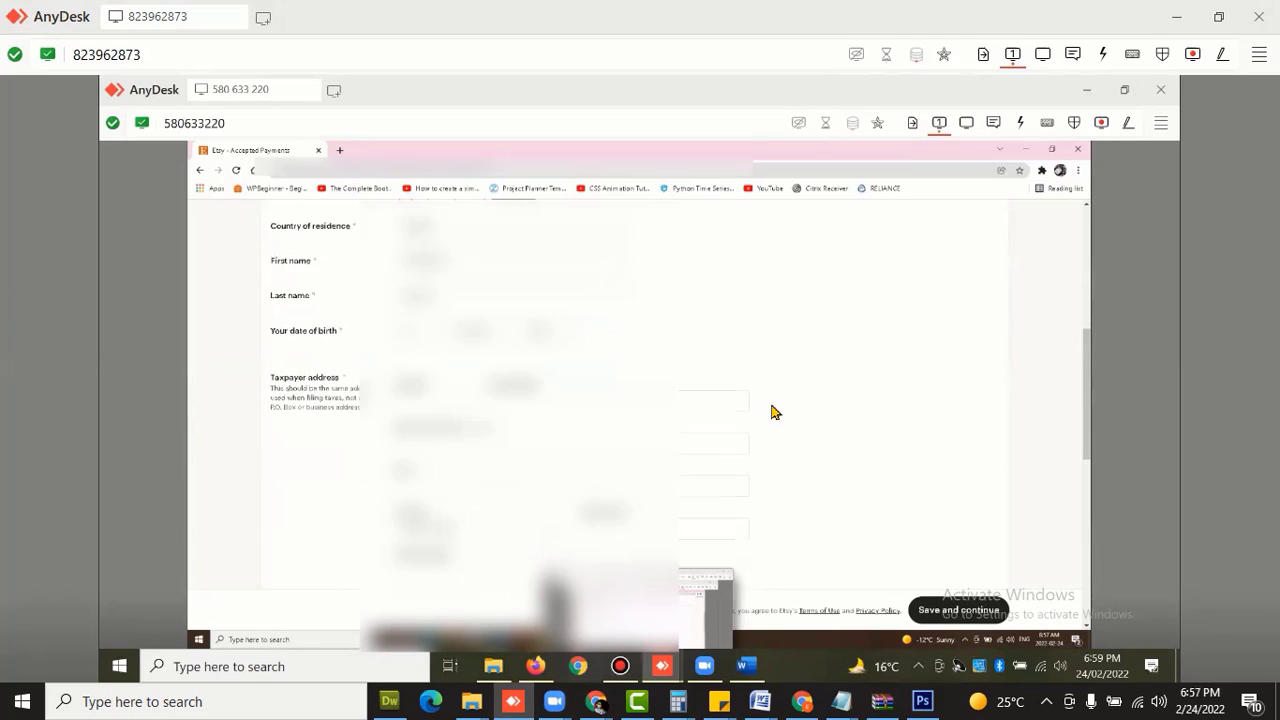
pyautogui.click(749, 384)
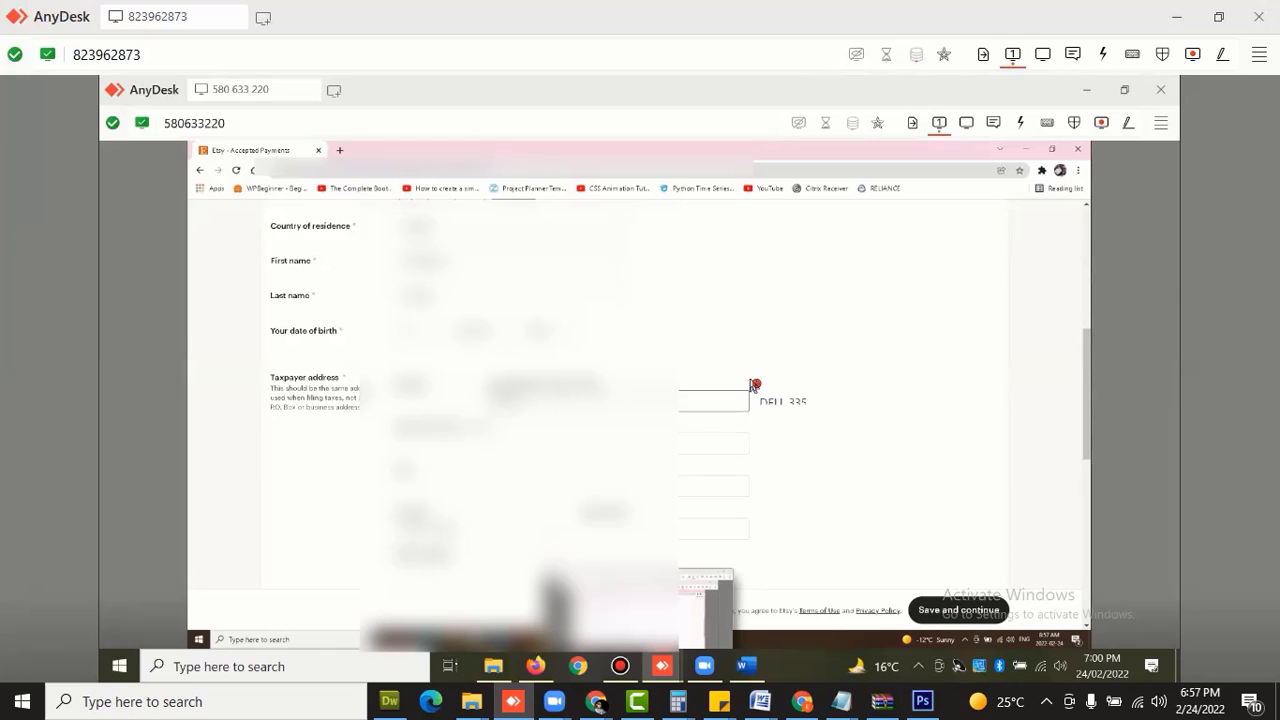
pyautogui.click(752, 384)
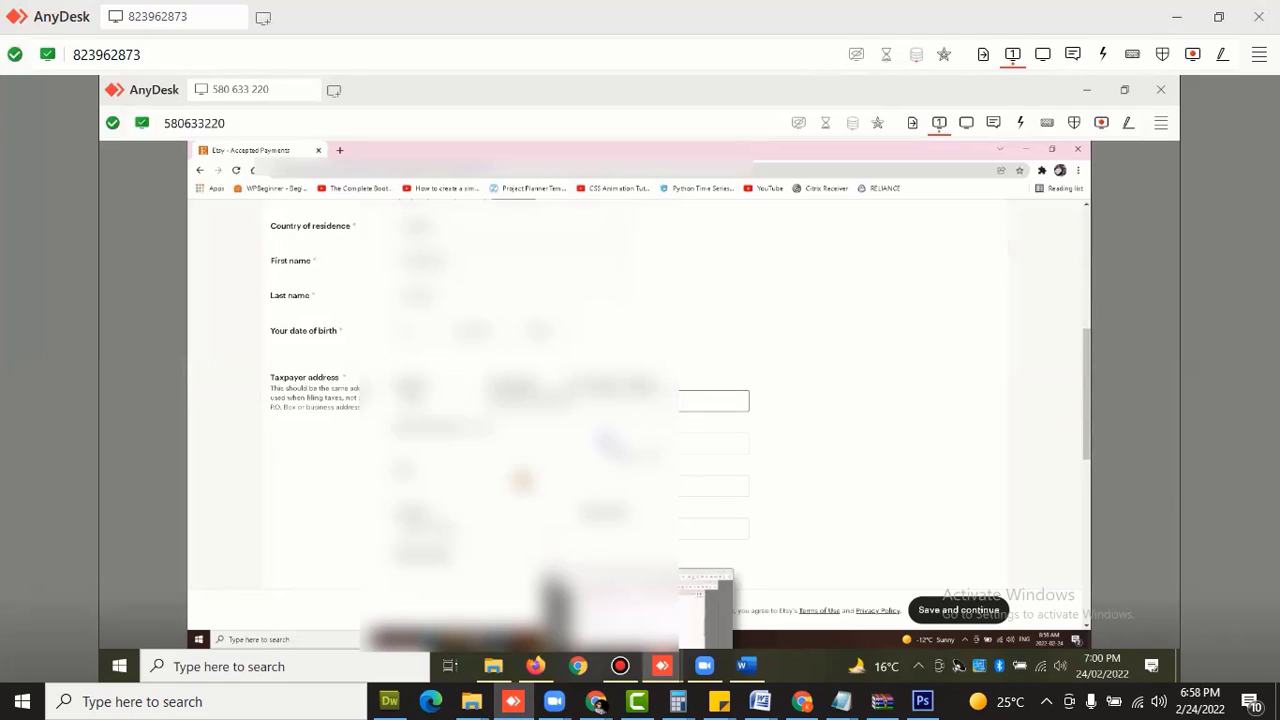
pyautogui.click(468, 489)
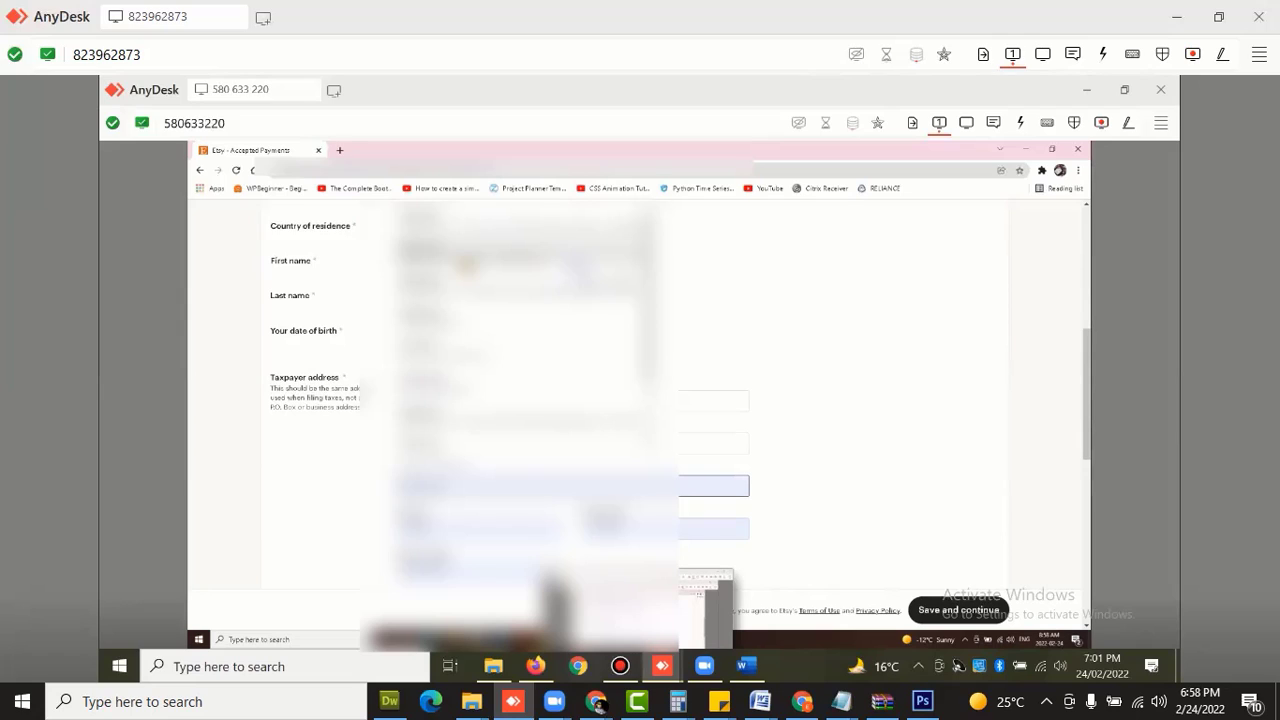
pyautogui.click(463, 262)
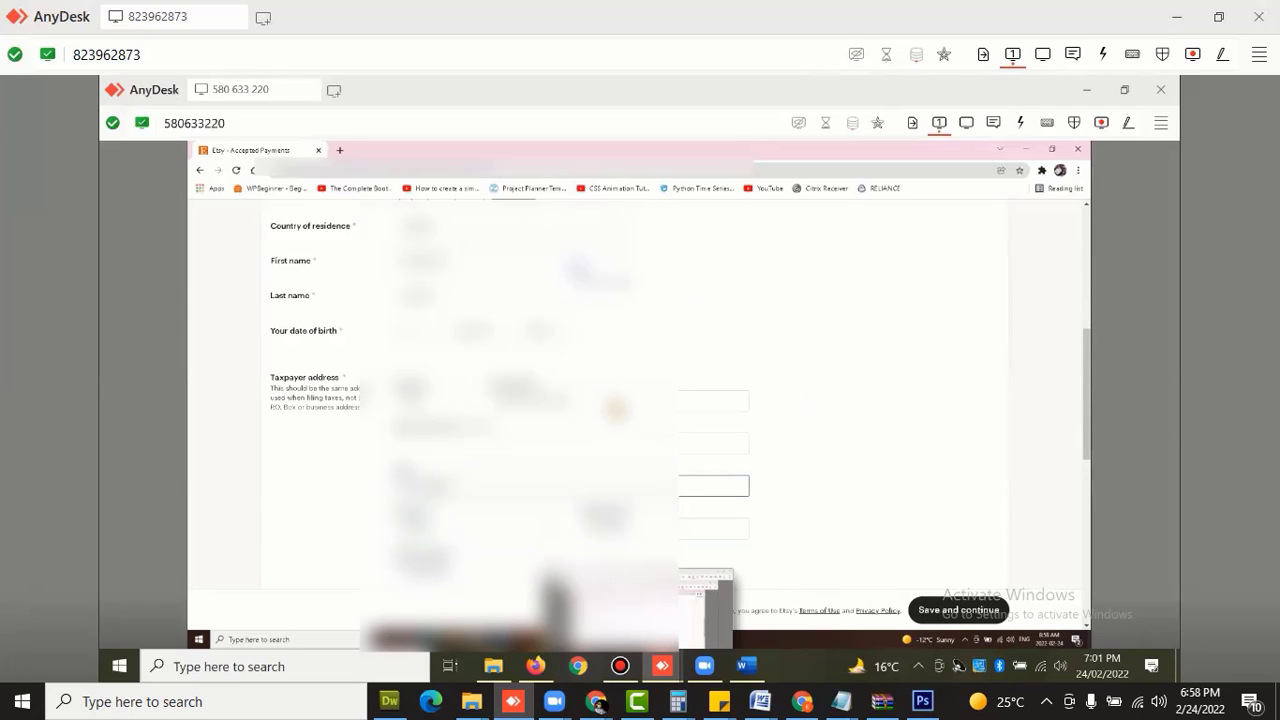
pyautogui.click(612, 400)
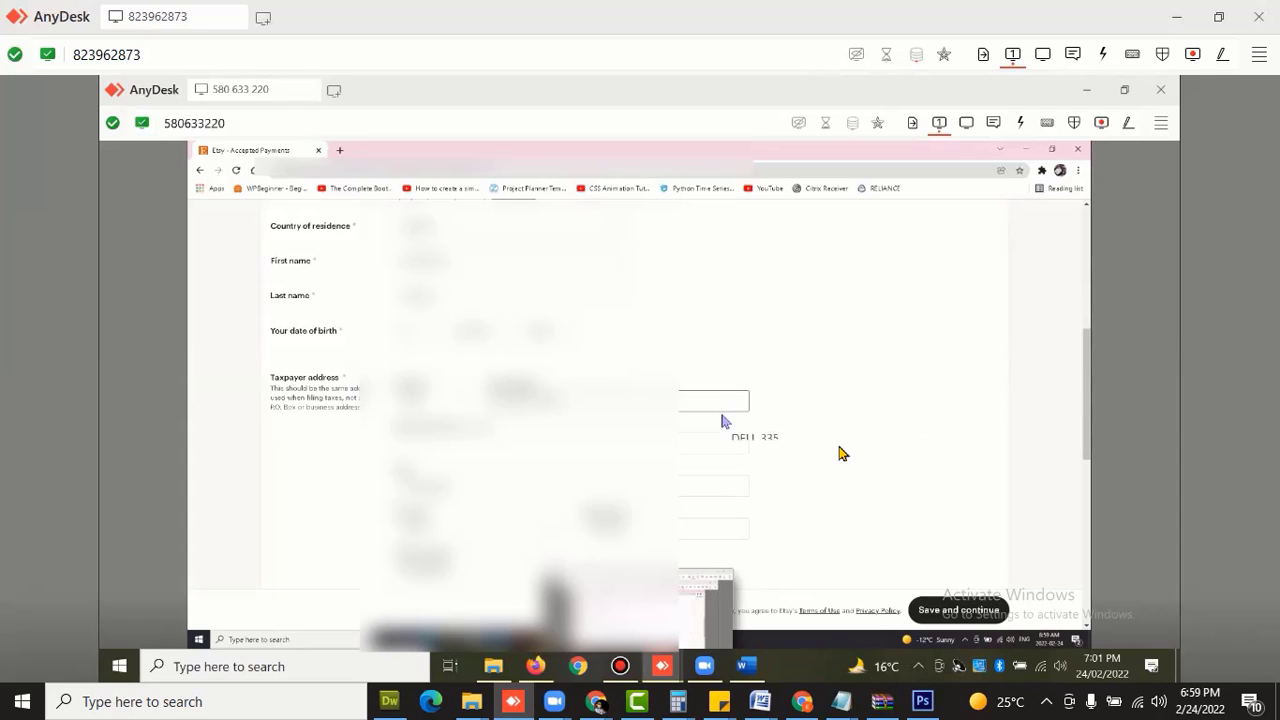
# Set the bank location to Canada in the section about getting paid on Etsy.
pyautogui.scroll(-3, 841, 453)
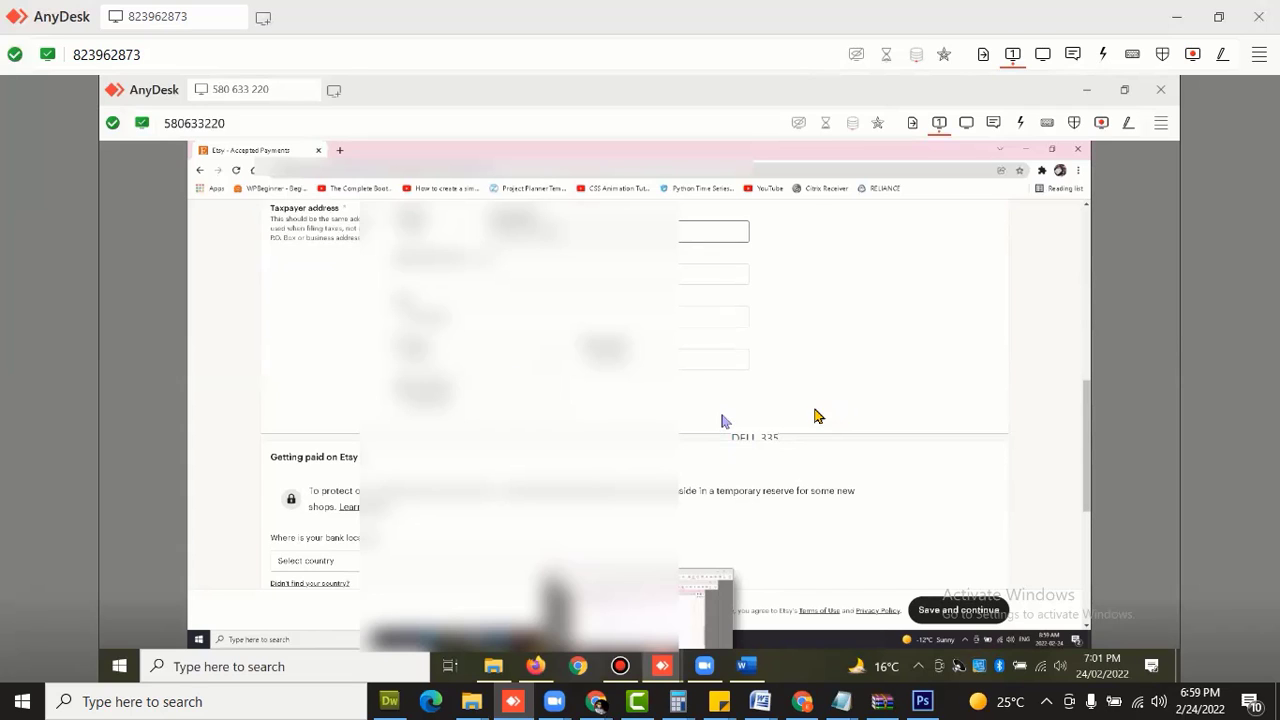
pyautogui.scroll(-3, 697, 420)
pyautogui.scroll(-1, 697, 420)
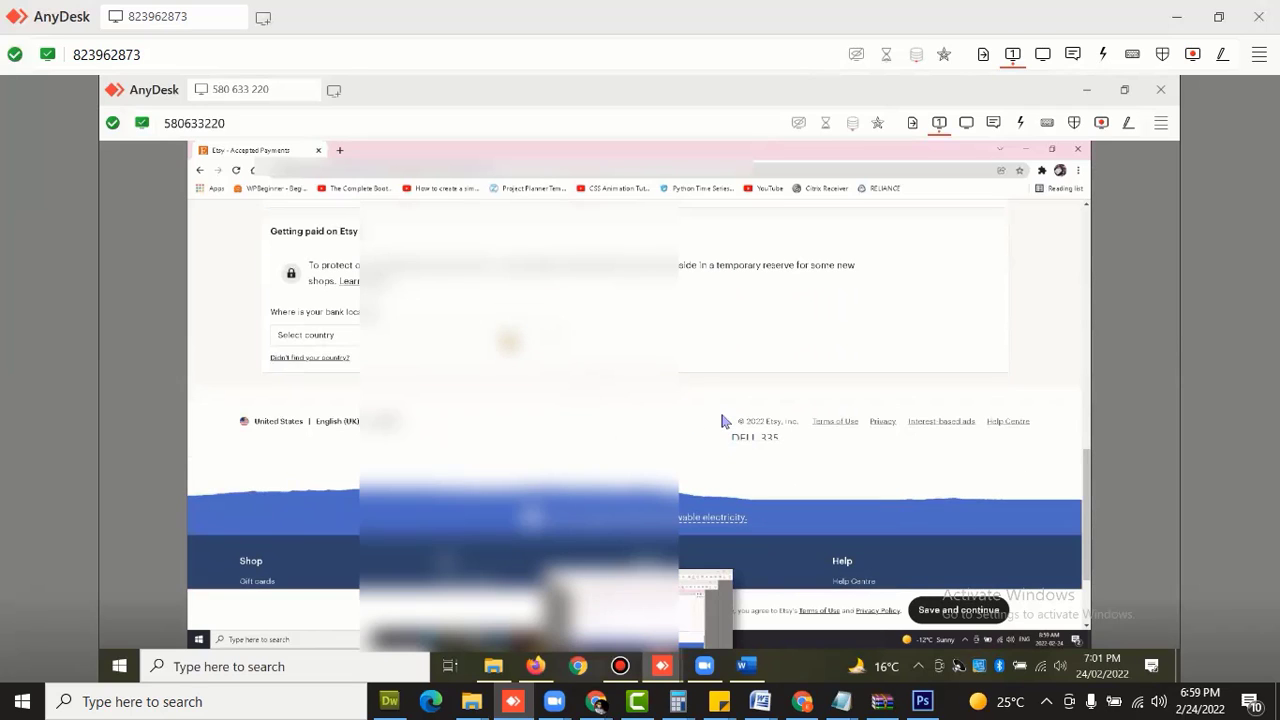
pyautogui.click(510, 341)
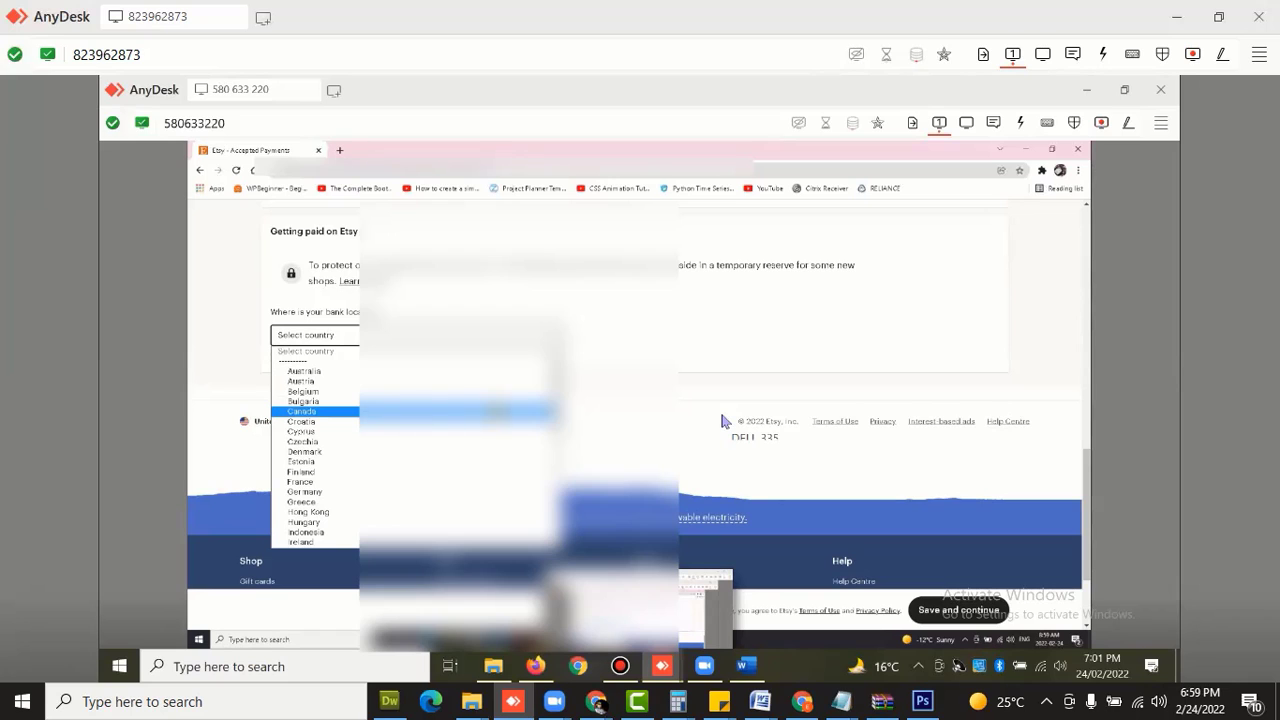
pyautogui.click(583, 399)
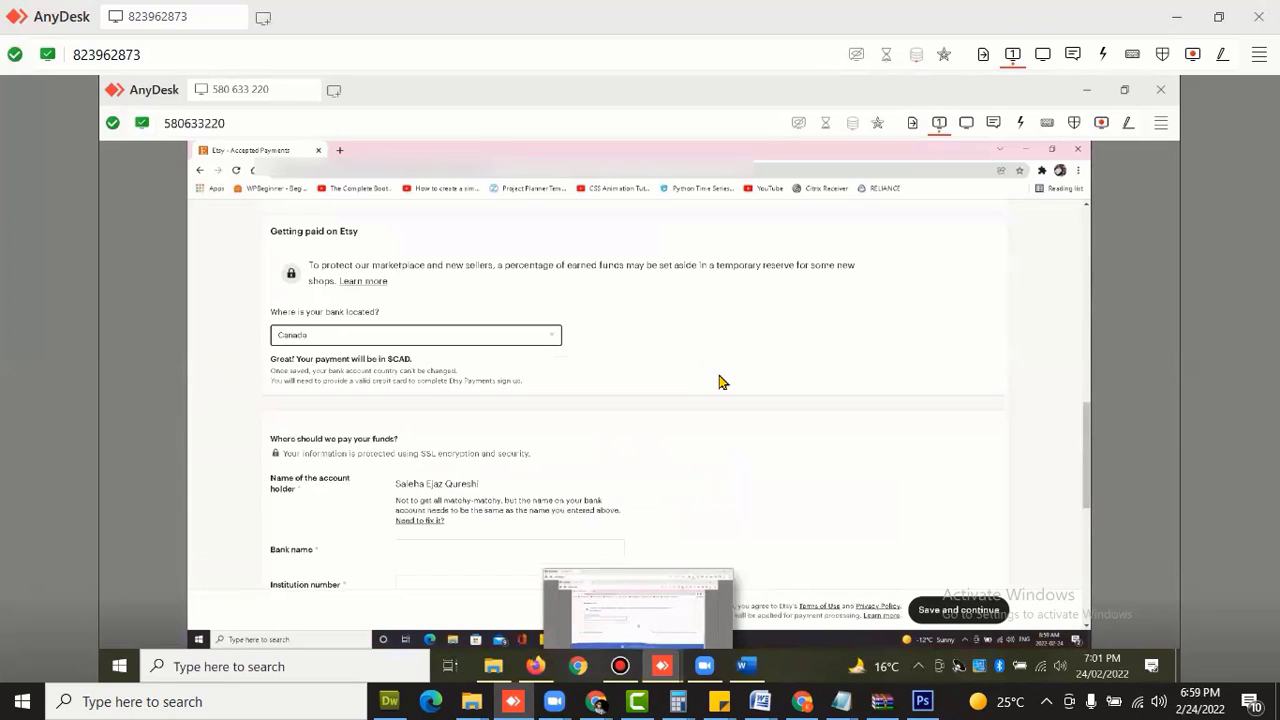
# Enter TD Canada Trust as the bank name, fill in the institution, transit and account numbers, and save to continue to billing.
pyautogui.scroll(-2, 722, 381)
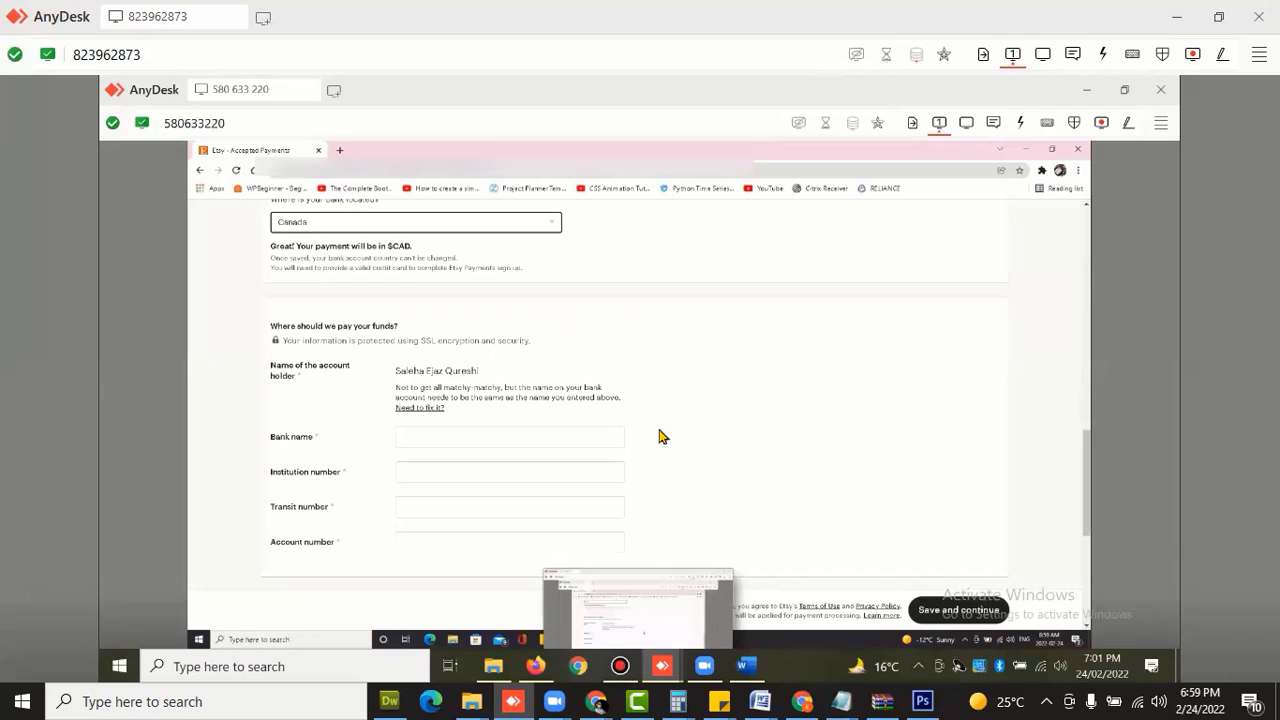
pyautogui.click(521, 436)
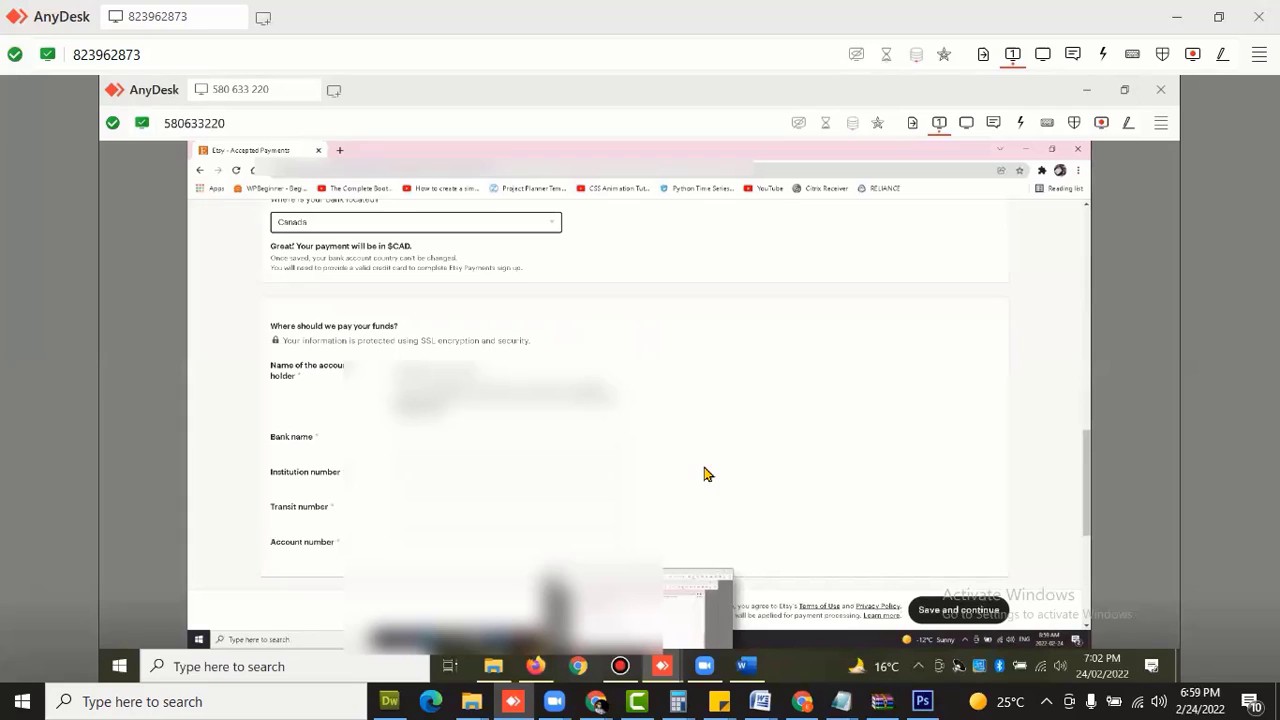
pyautogui.click(708, 470)
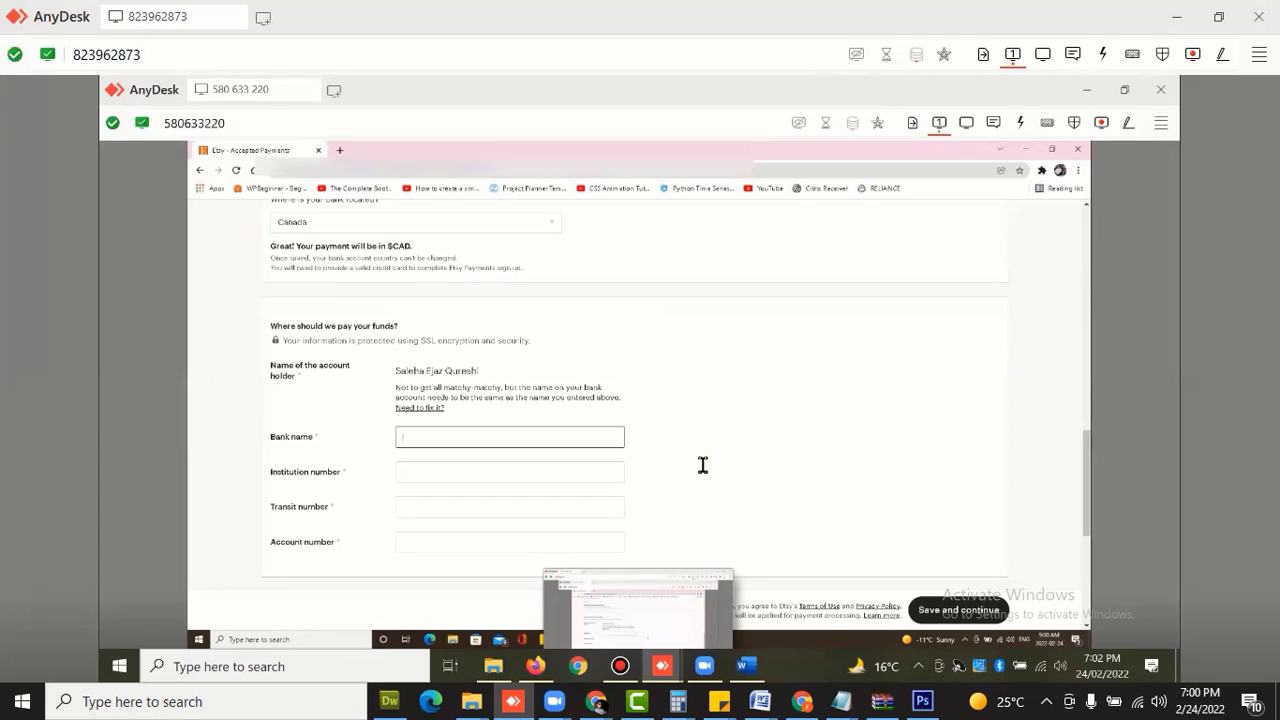
pyautogui.write('T')
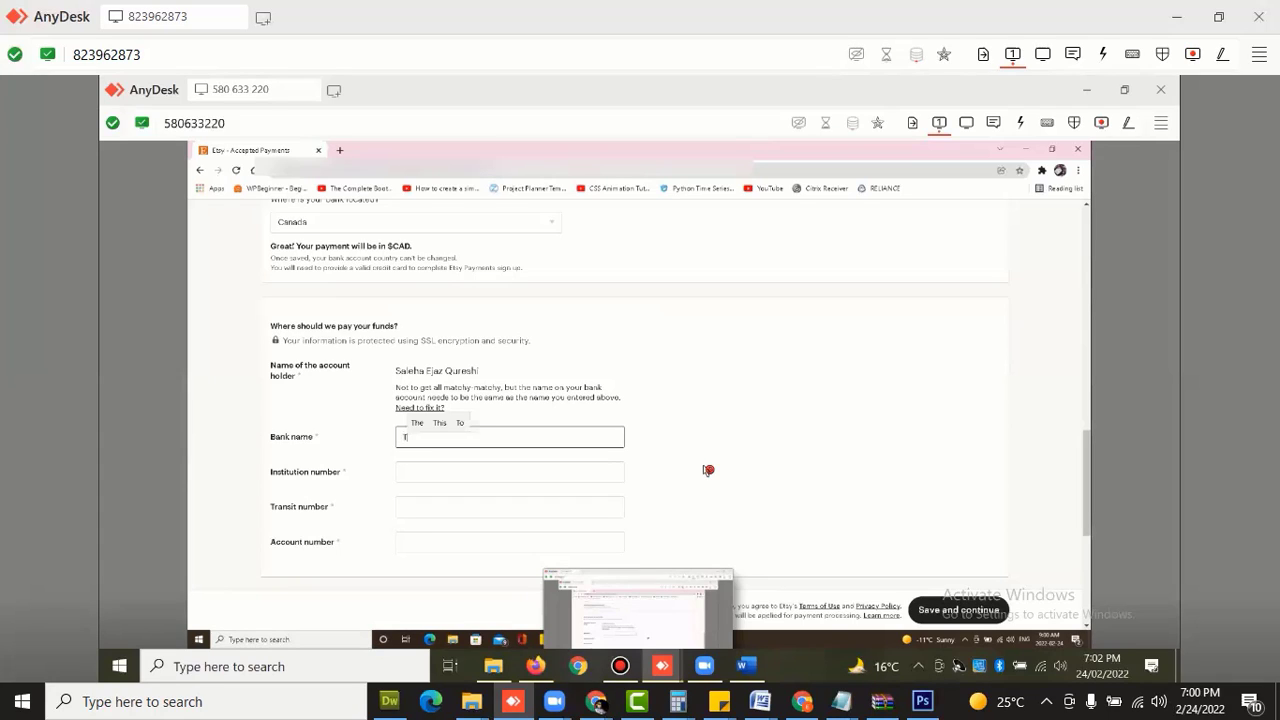
pyautogui.write('D Canada Trust')
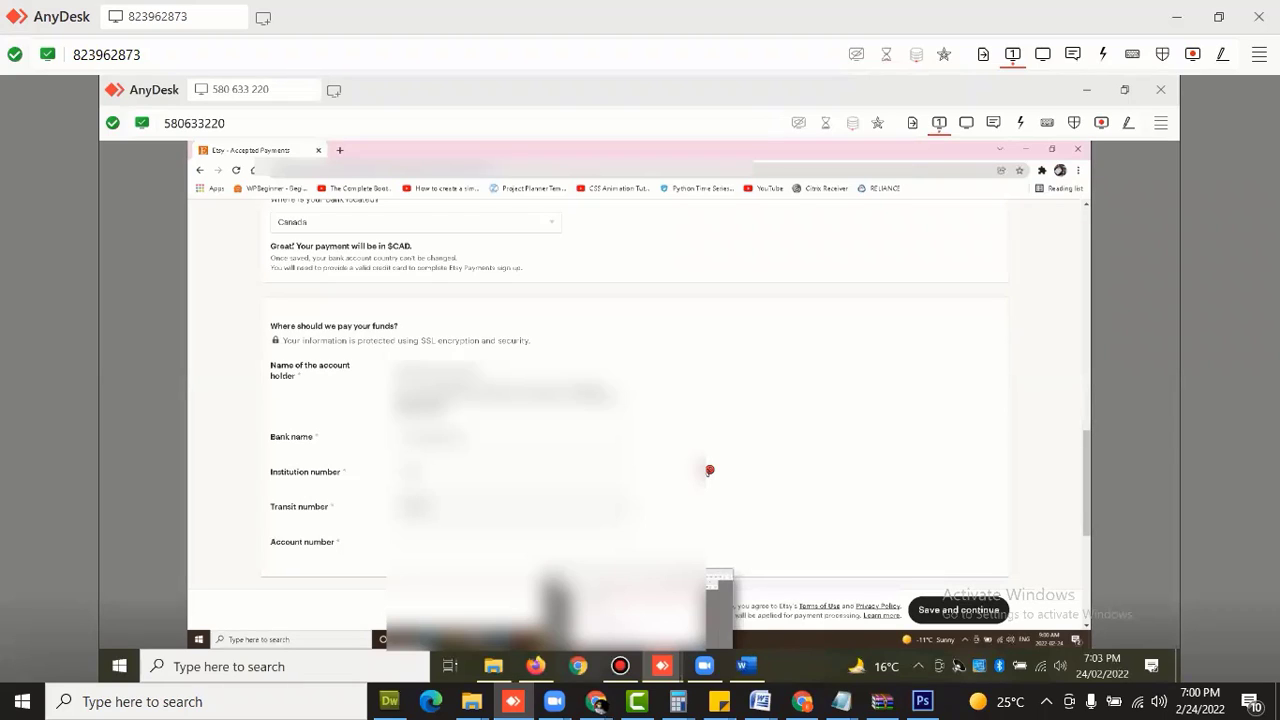
pyautogui.press('Tab')
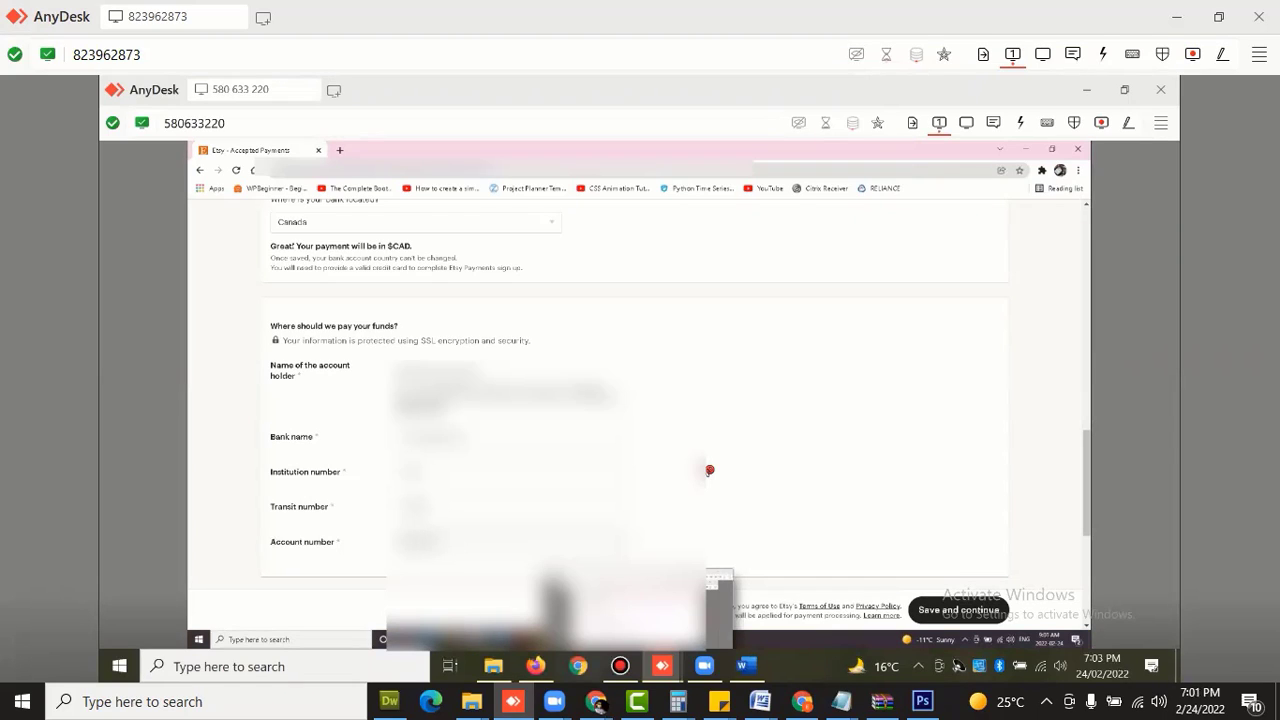
pyautogui.click(957, 612)
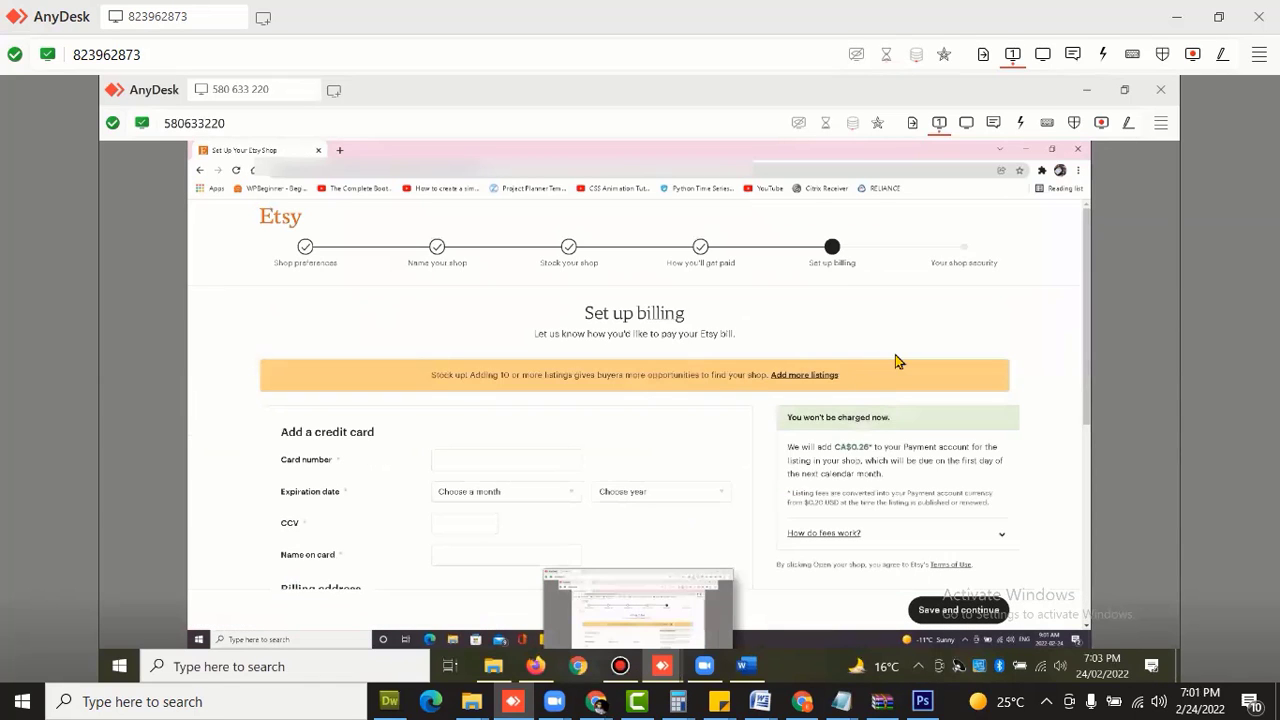
pyautogui.scroll(-2, 895, 358)
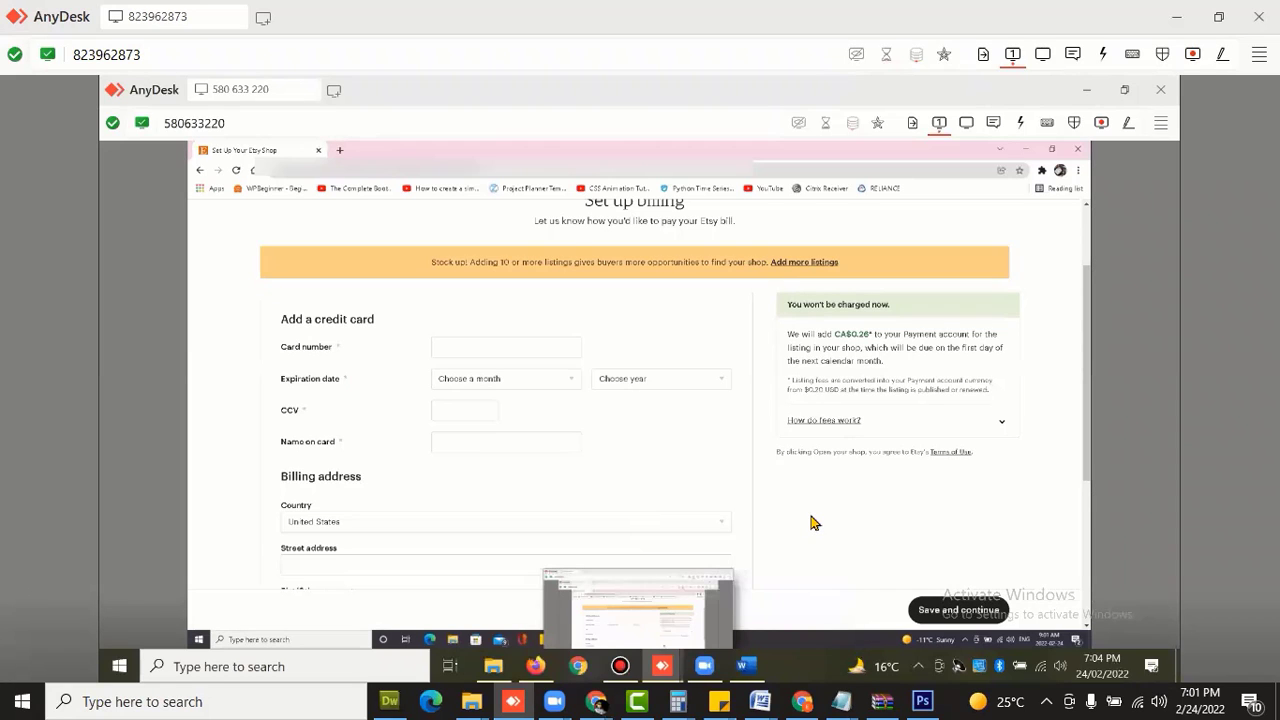
pyautogui.scroll(-5, 812, 521)
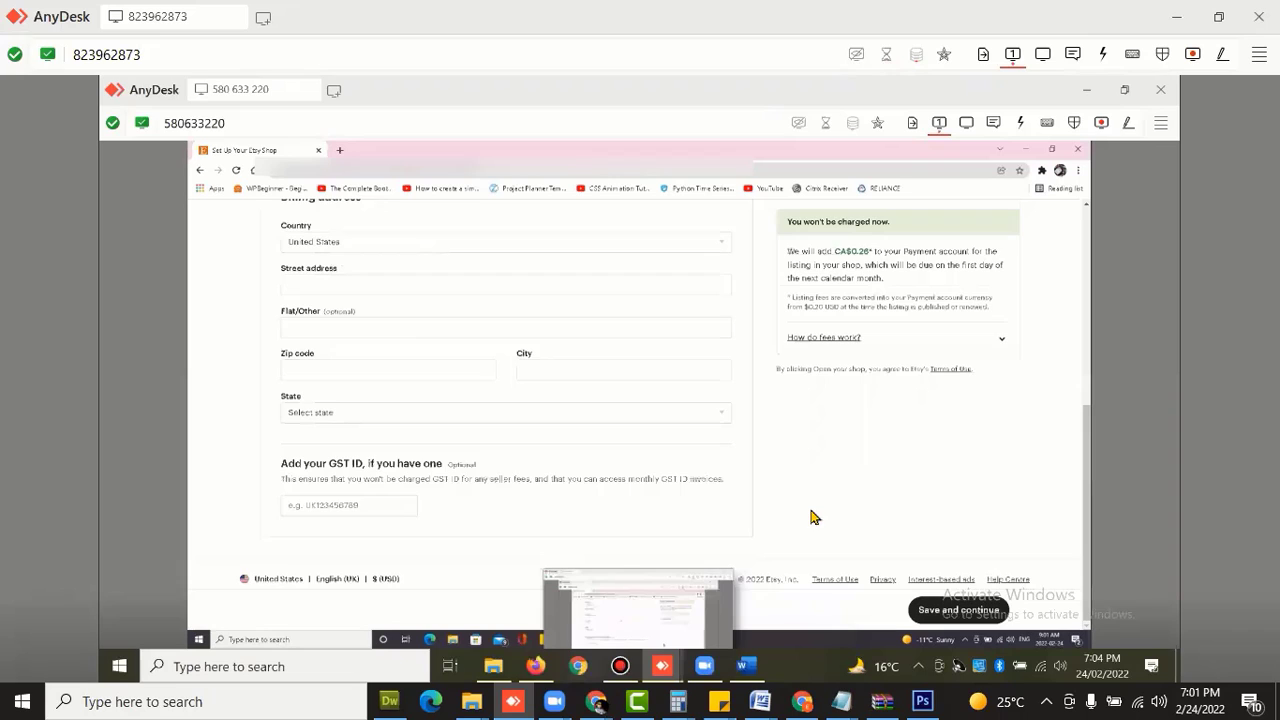
pyautogui.scroll(5, 812, 517)
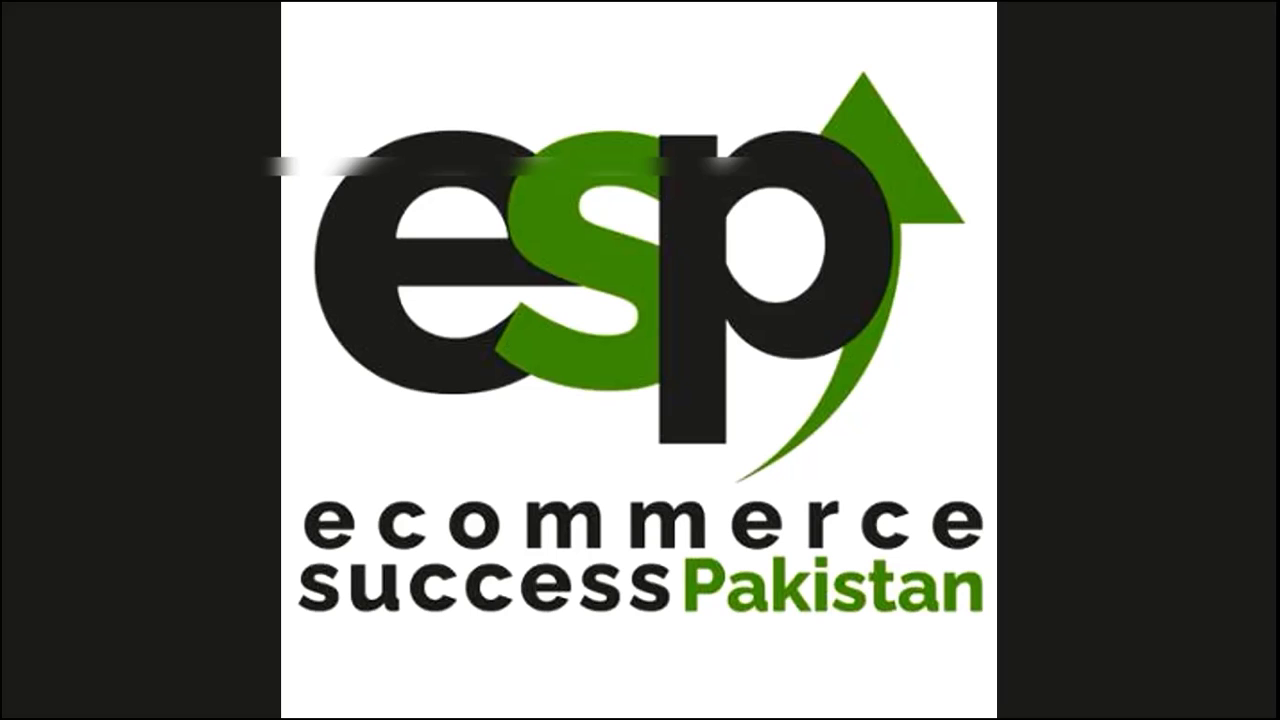